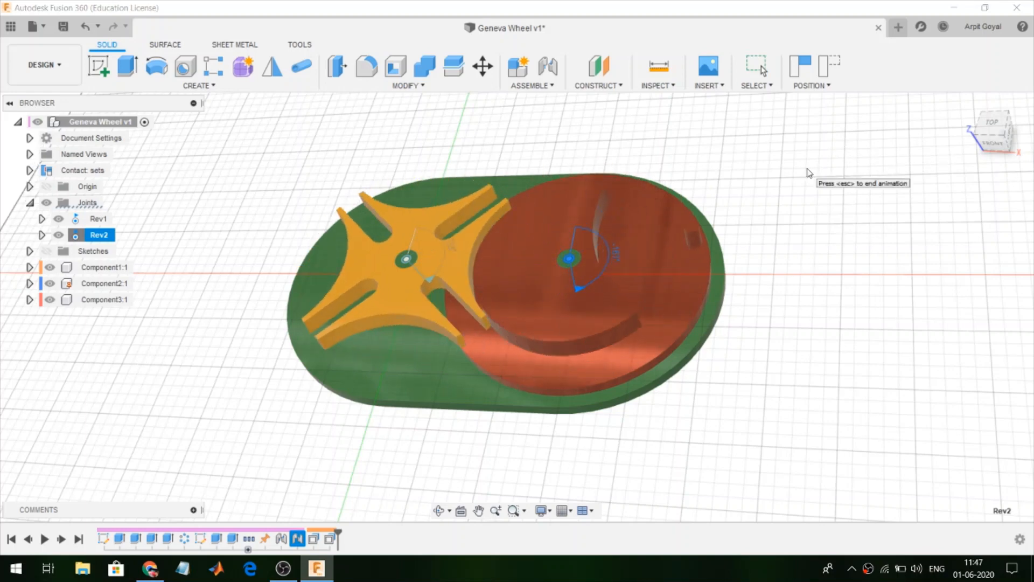
Create a new design and start a sketch on the horizontal plane at the origin.
key(Escape)
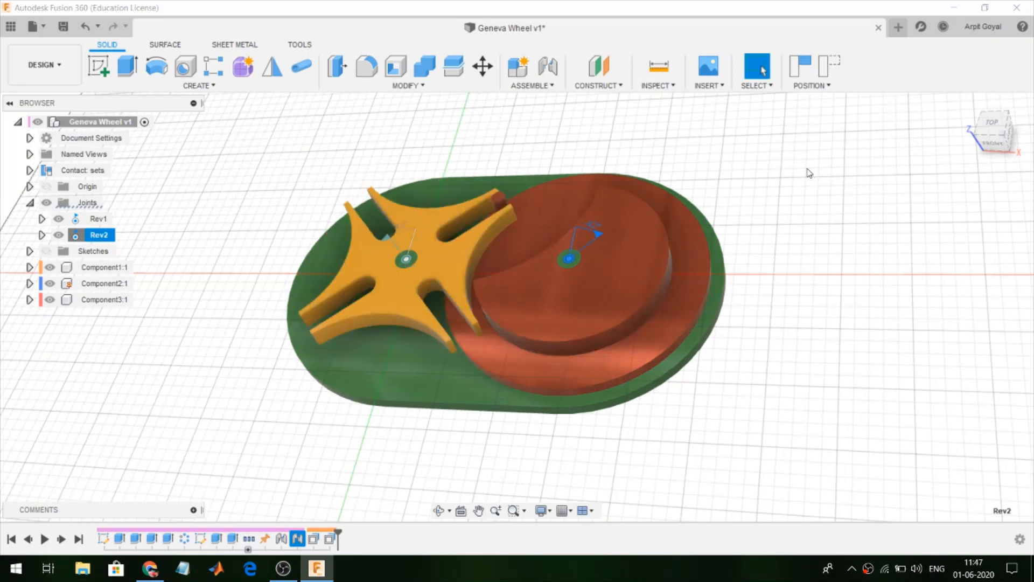
click(898, 27)
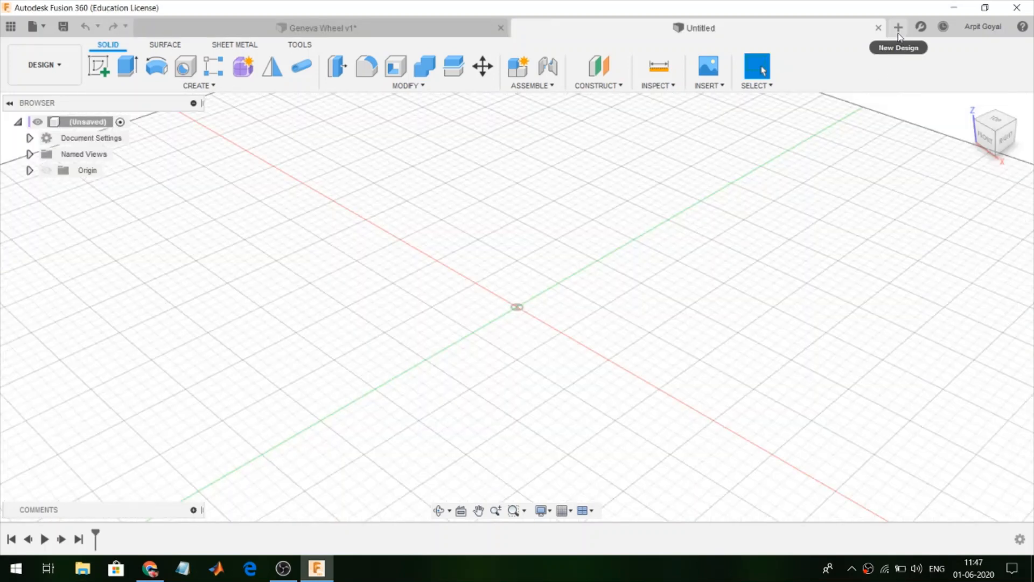
click(98, 66)
click(590, 312)
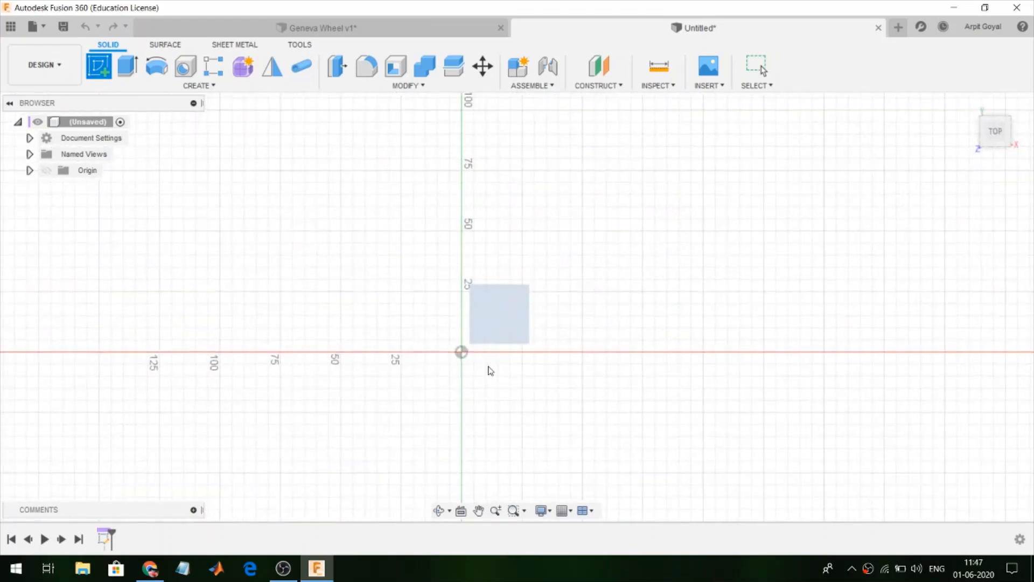
Draw a 100 mm diameter circle centred on the sketch origin.
scroll(470, 252, down, 1)
click(157, 67)
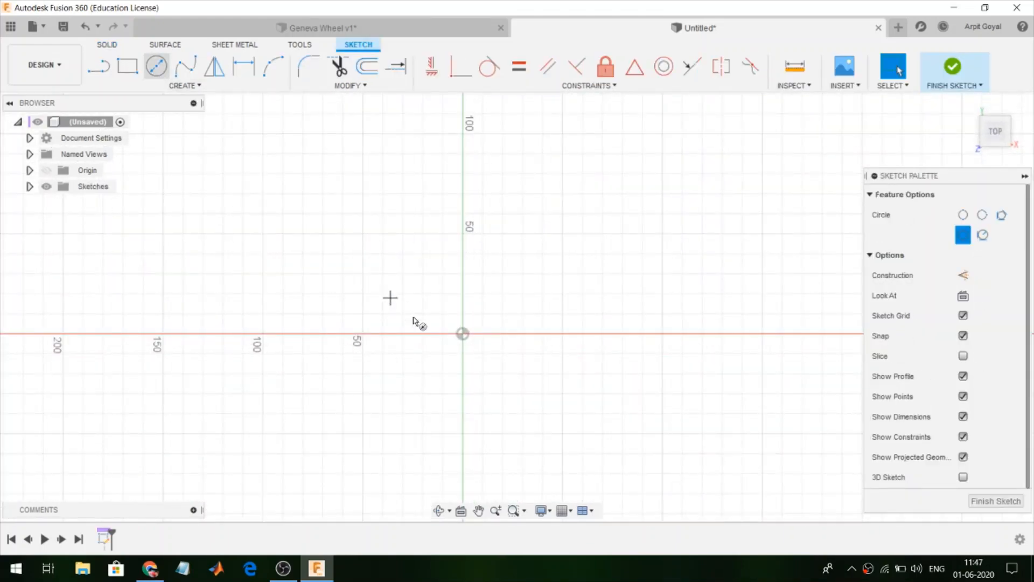
click(462, 333)
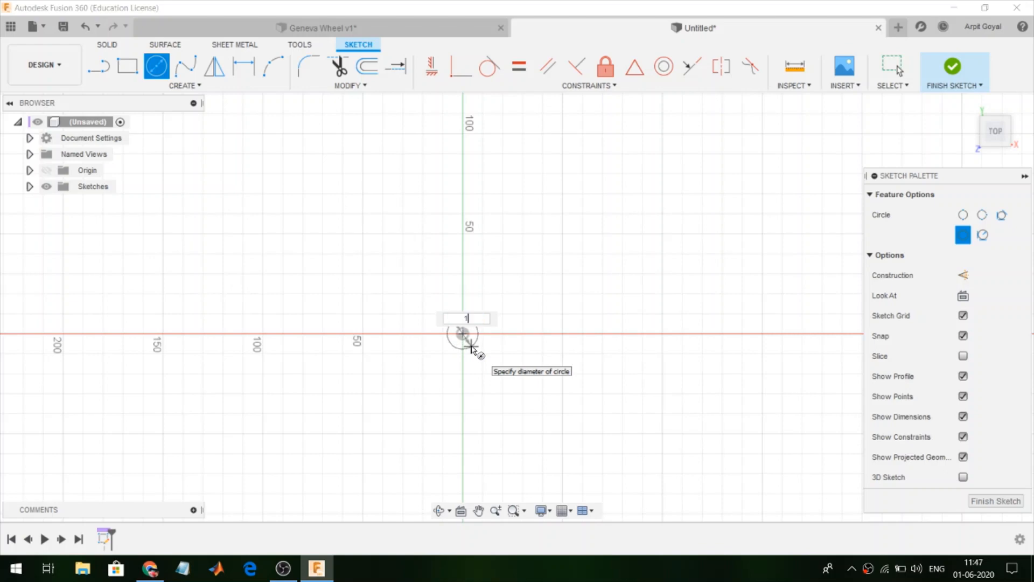
text(100)
key(Return)
key(Escape)
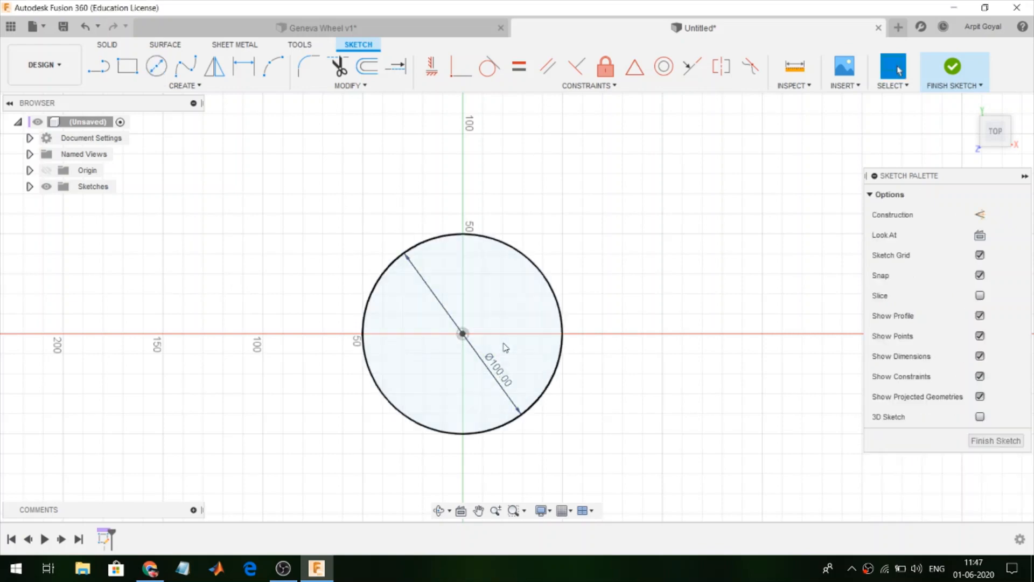
Draw two construction lines from the circle's centre to its edge, one horizontal and one at 45 degrees above it.
scroll(545, 347, up, 1)
scroll(545, 347, up, 1)
scroll(362, 217, down, 1)
scroll(370, 220, up, 1)
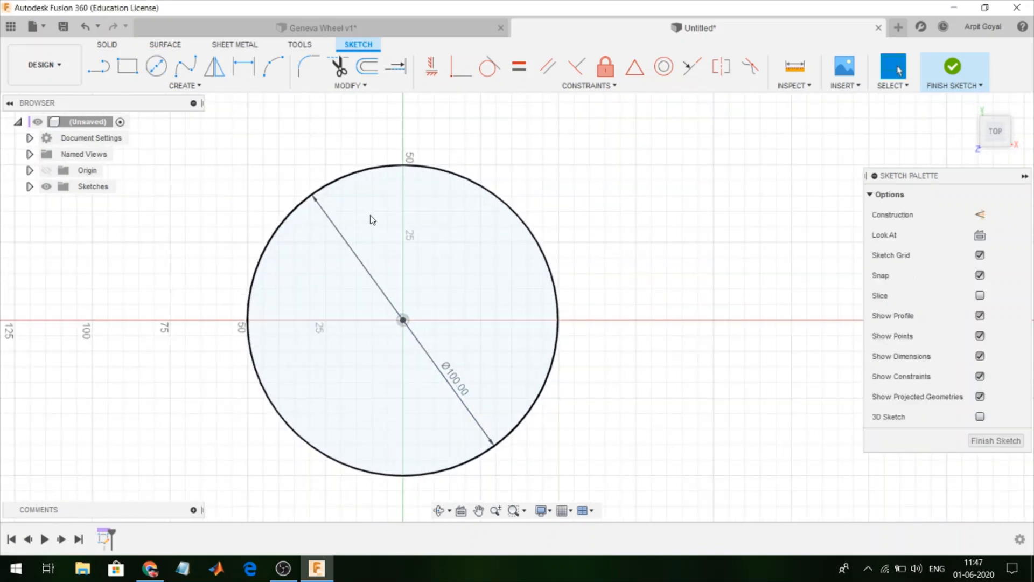
click(99, 67)
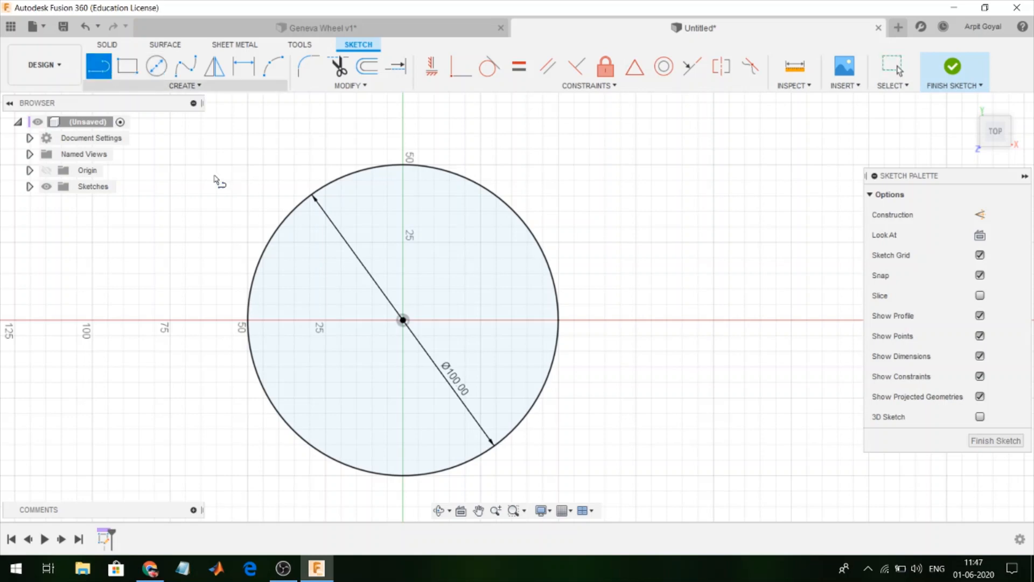
key(x)
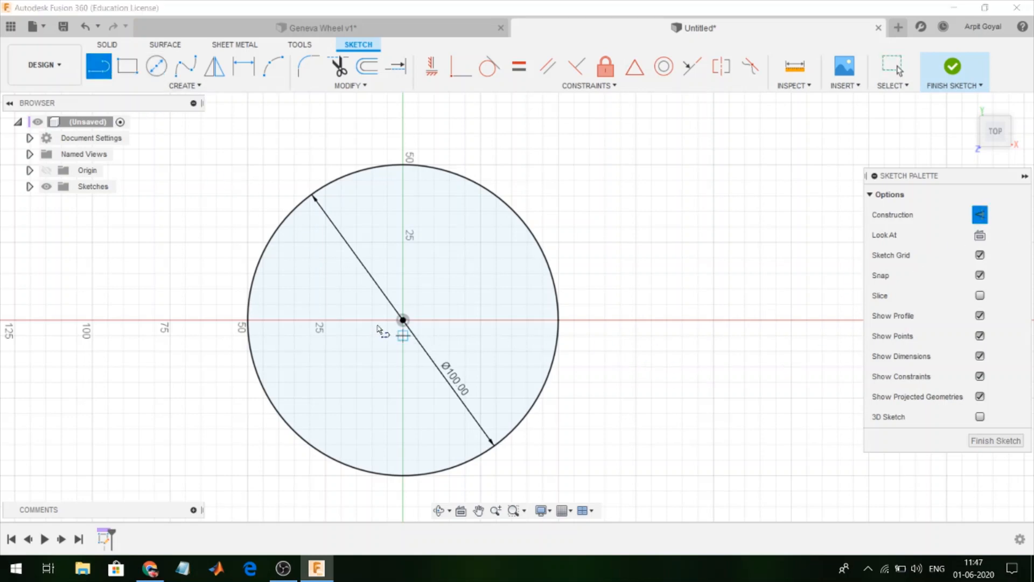
click(404, 321)
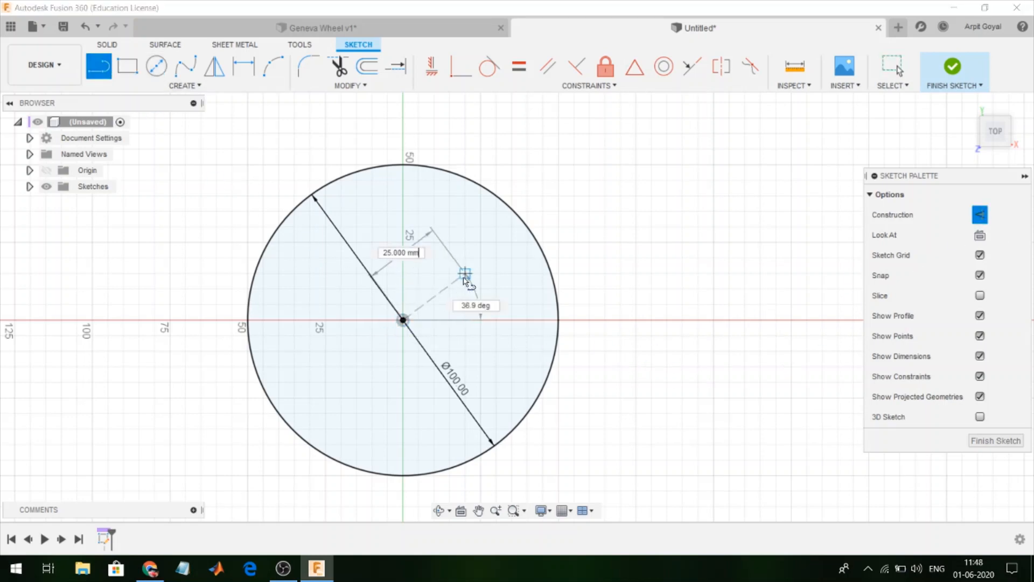
key(Tab)
text(45)
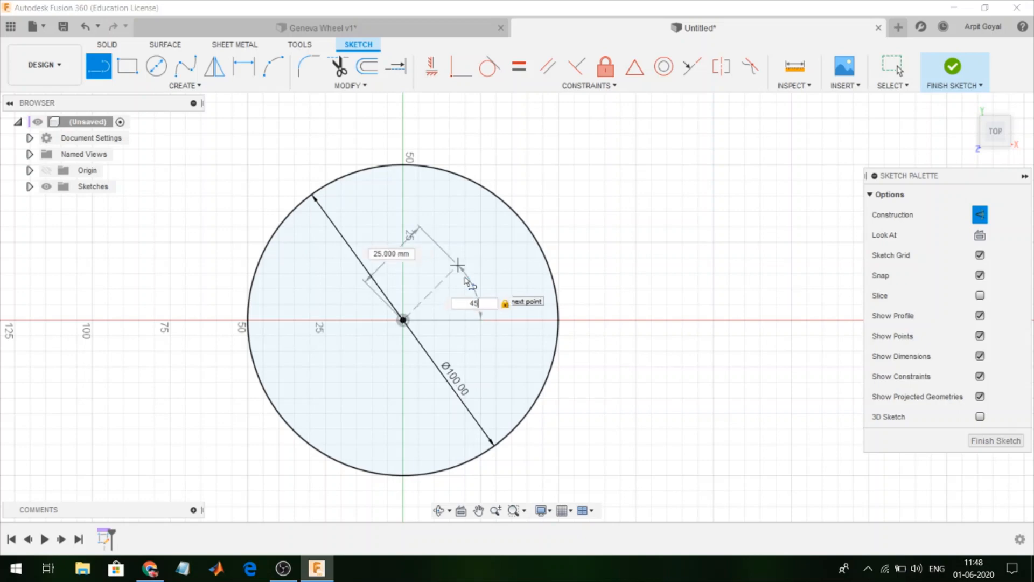
click(524, 223)
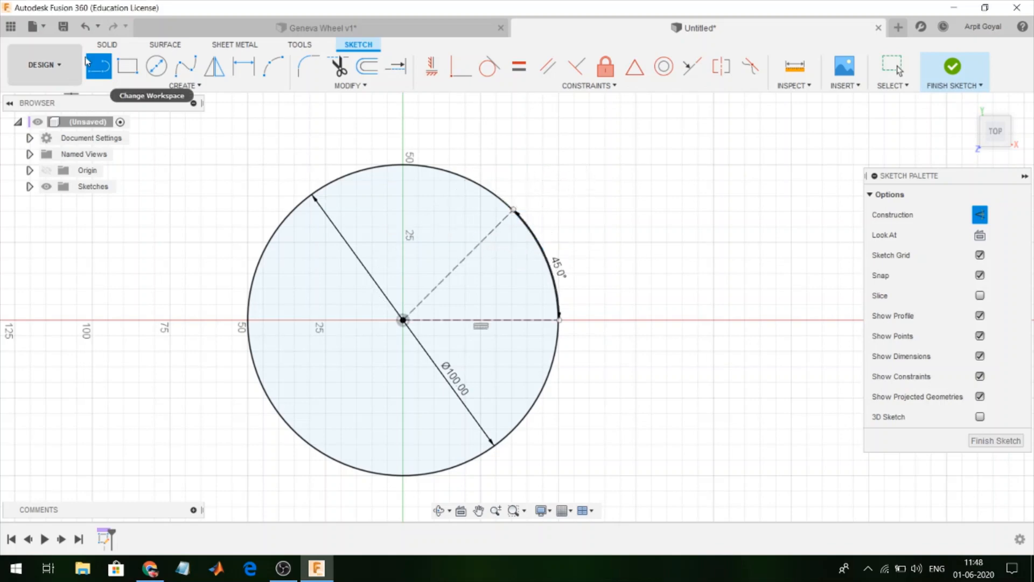
Draw a 10 mm diameter circle at the origin as regular geometry, with the construction option turned off.
click(156, 65)
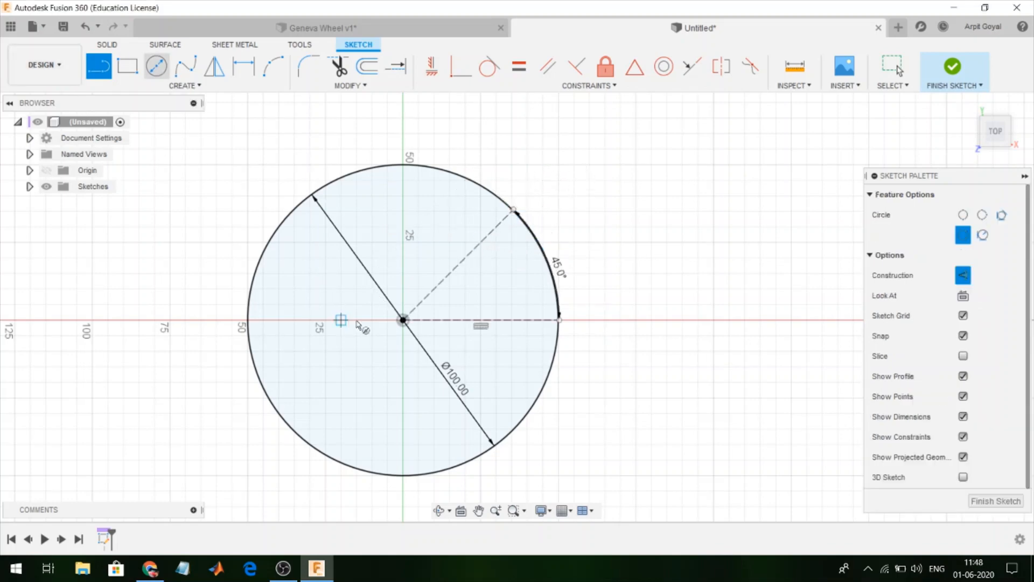
click(408, 329)
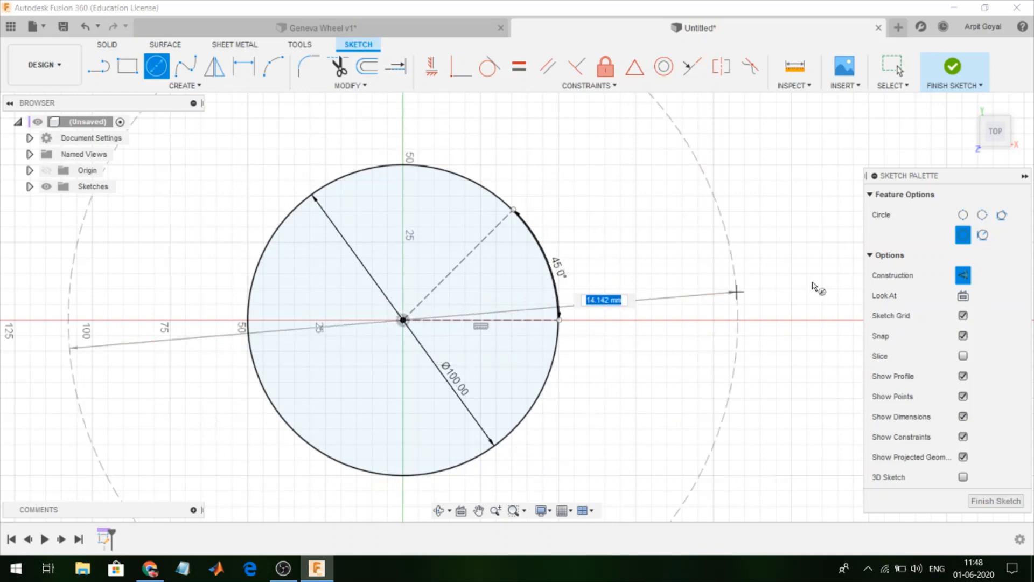
click(964, 275)
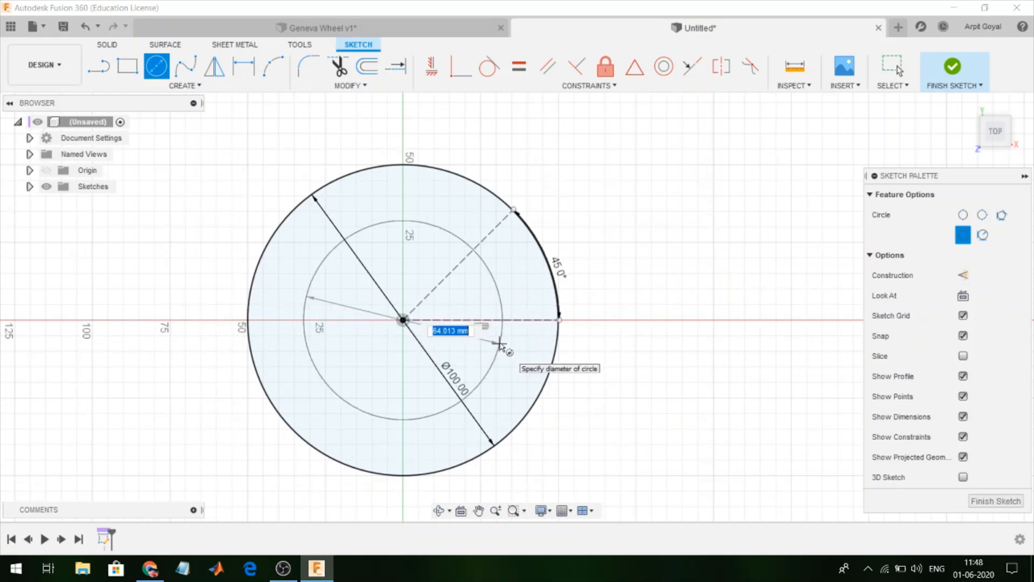
text(0)
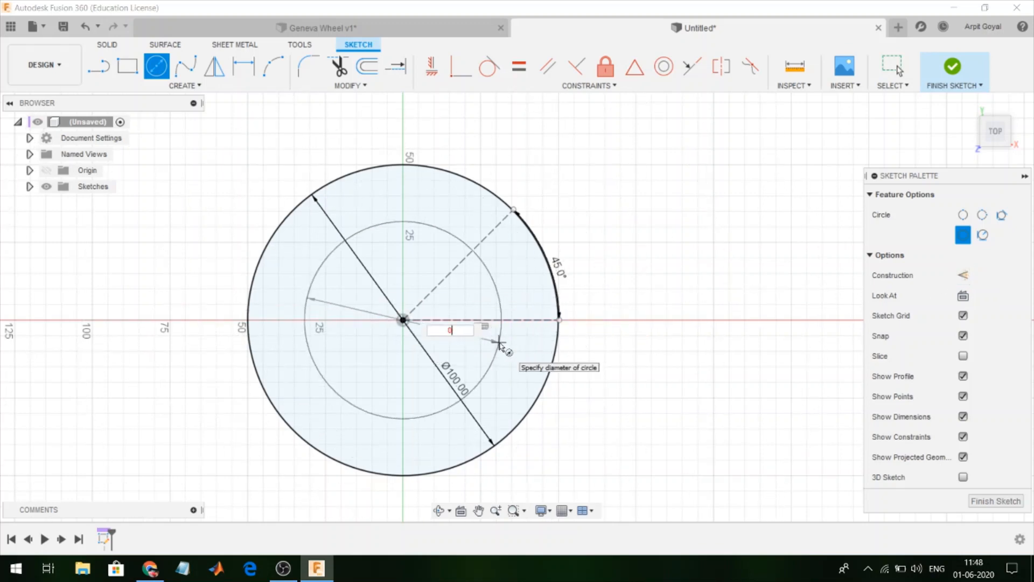
key(Tab)
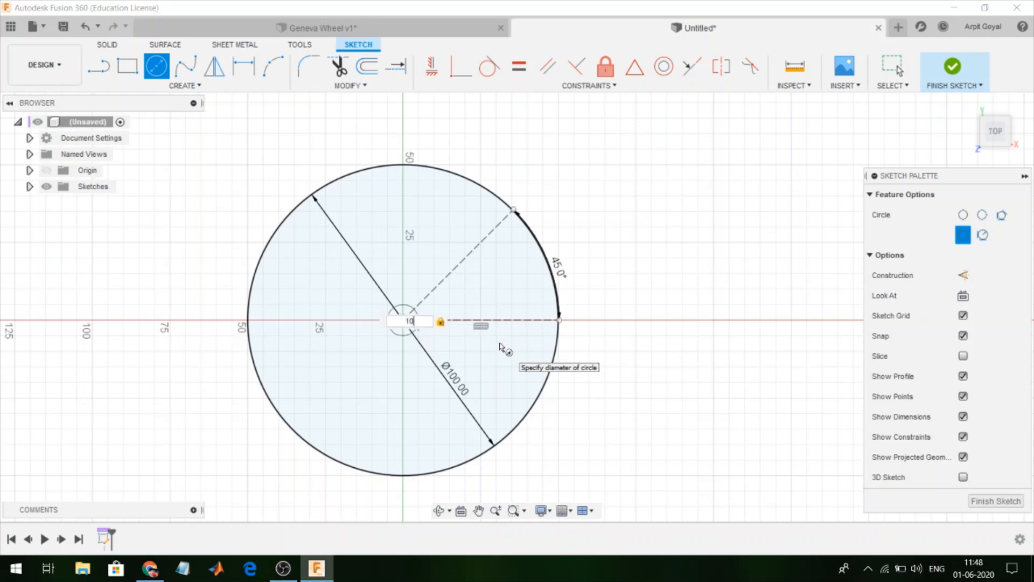
key(Return)
key(Escape)
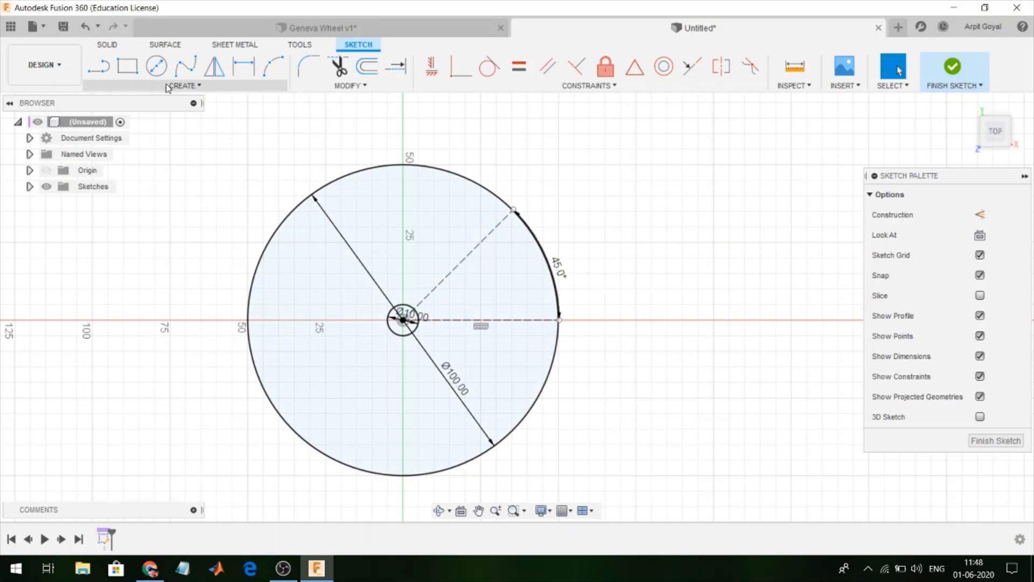
Draw a second 100 mm diameter circle centred on the horizontal axis, clear of the first circle's right side.
click(156, 66)
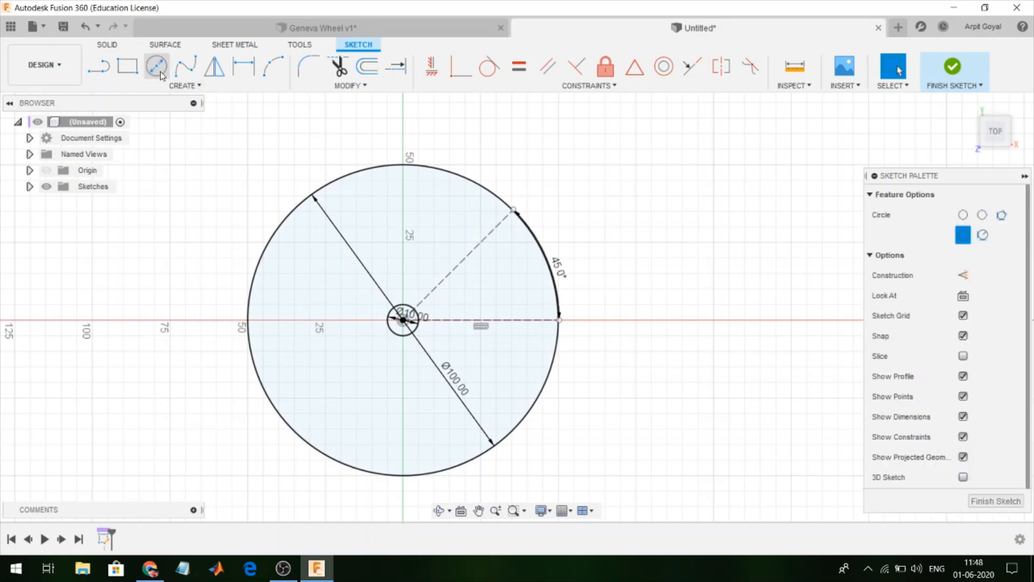
click(744, 320)
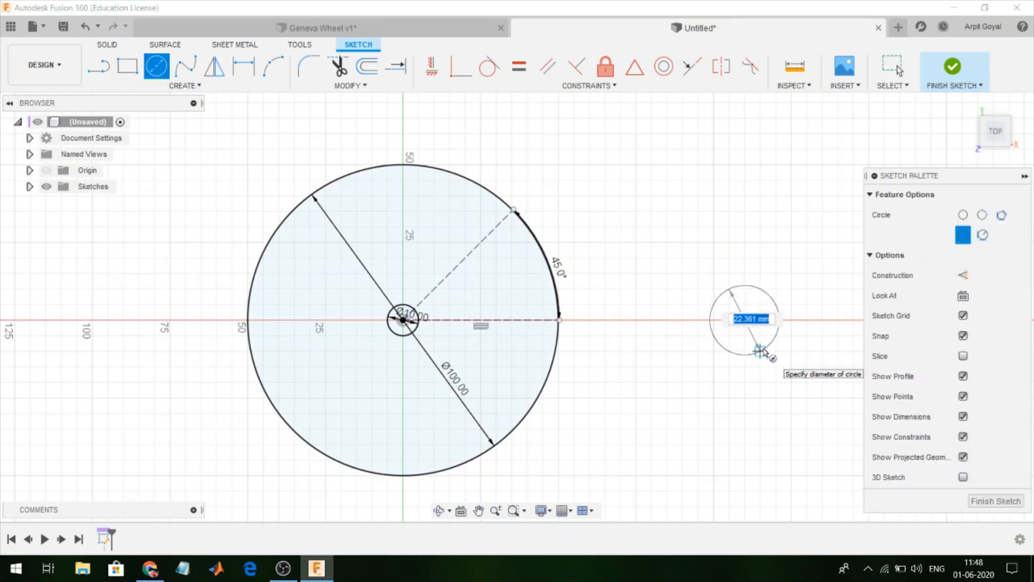
text(100)
key(Return)
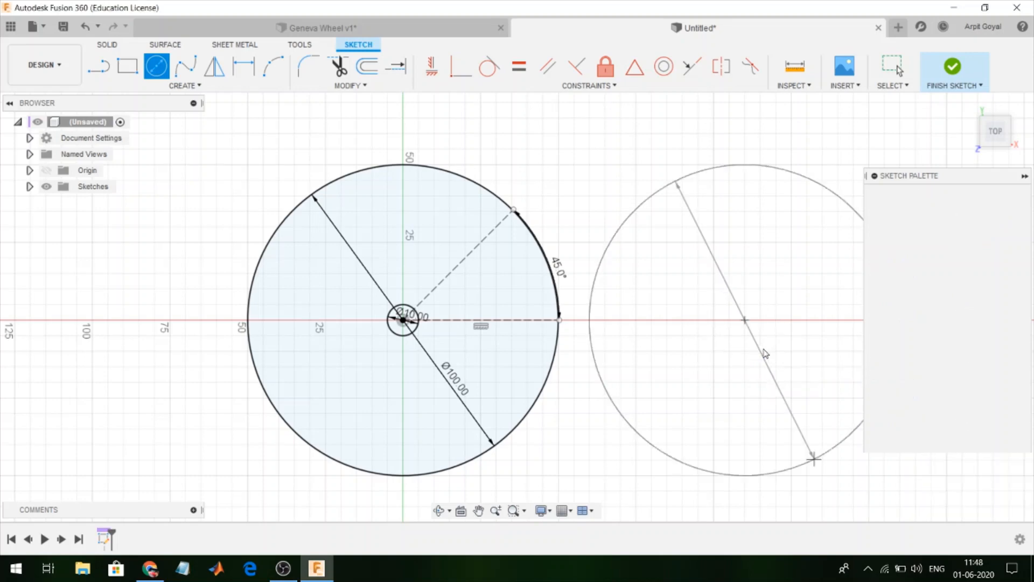
key(Escape)
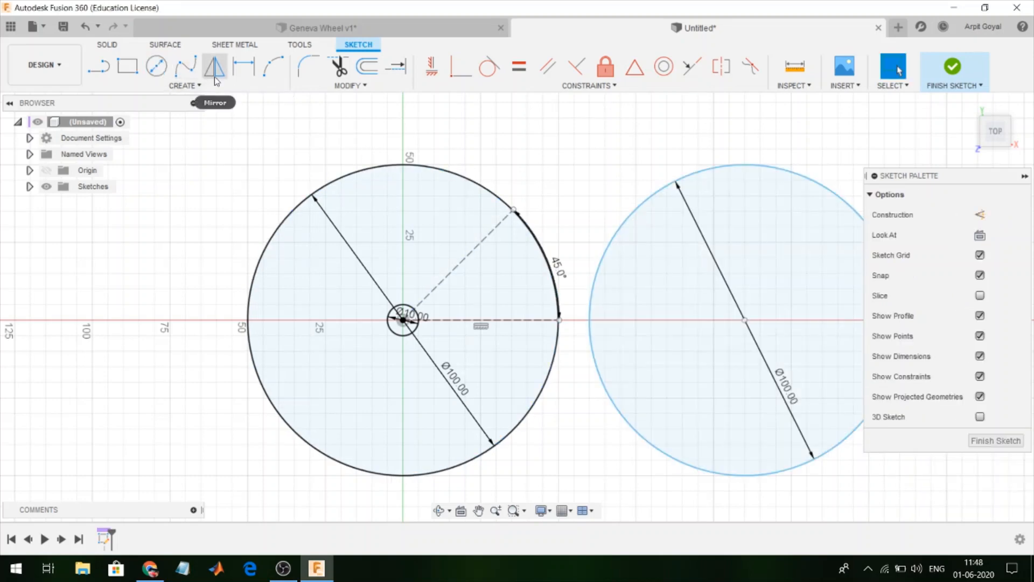
Mirror the 45-degree construction line about the horizontal construction line.
click(215, 66)
click(468, 254)
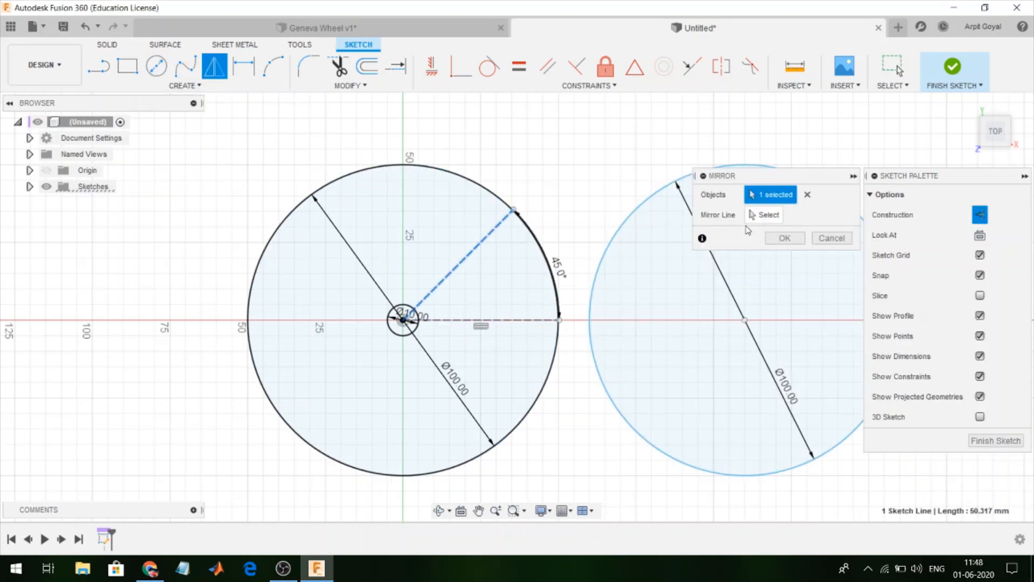
click(764, 215)
click(499, 322)
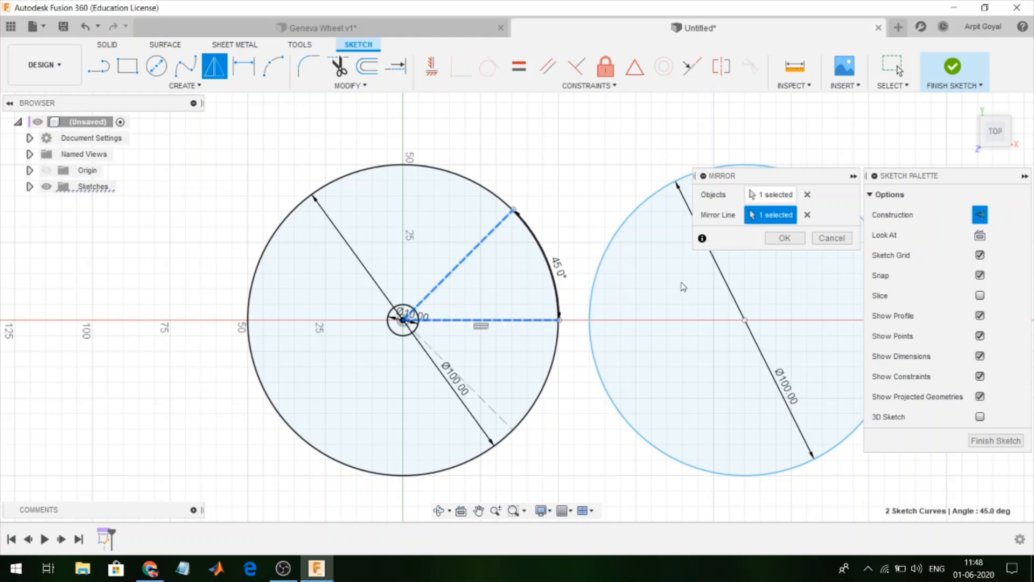
click(784, 238)
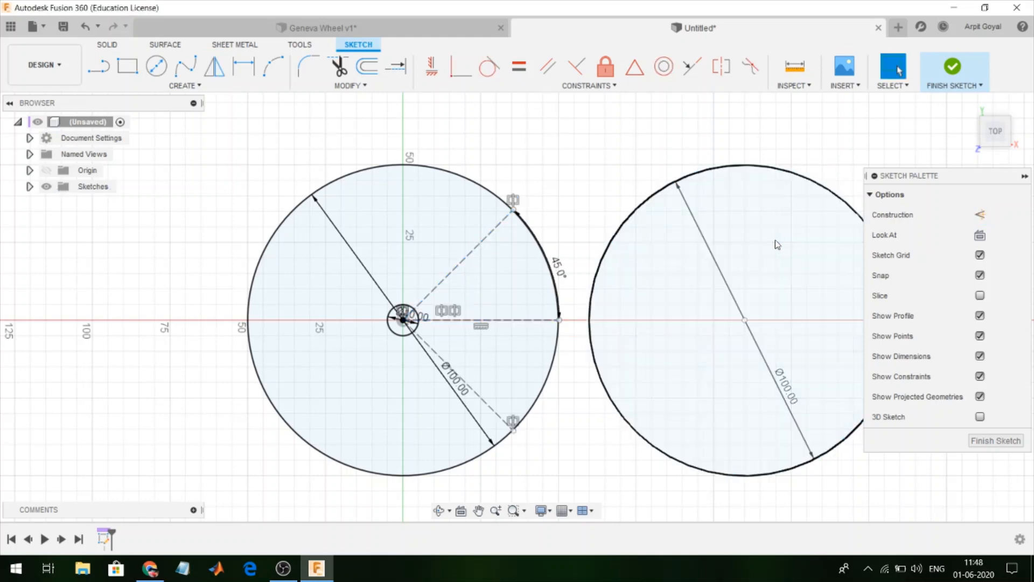
Make the second 100 mm circle coincident with the outer endpoints of both angled construction lines.
click(480, 82)
click(613, 238)
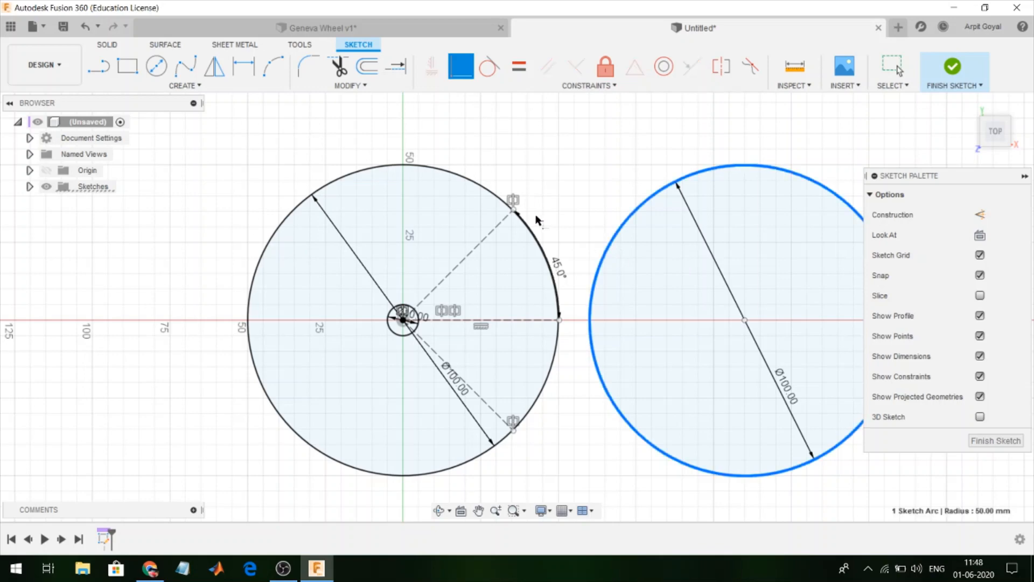
click(517, 215)
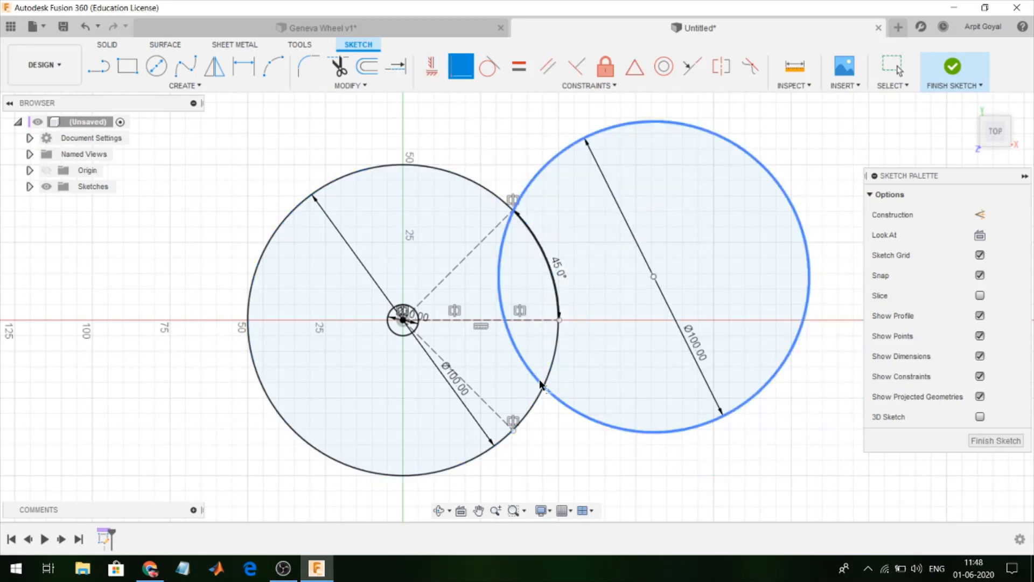
click(563, 402)
click(515, 434)
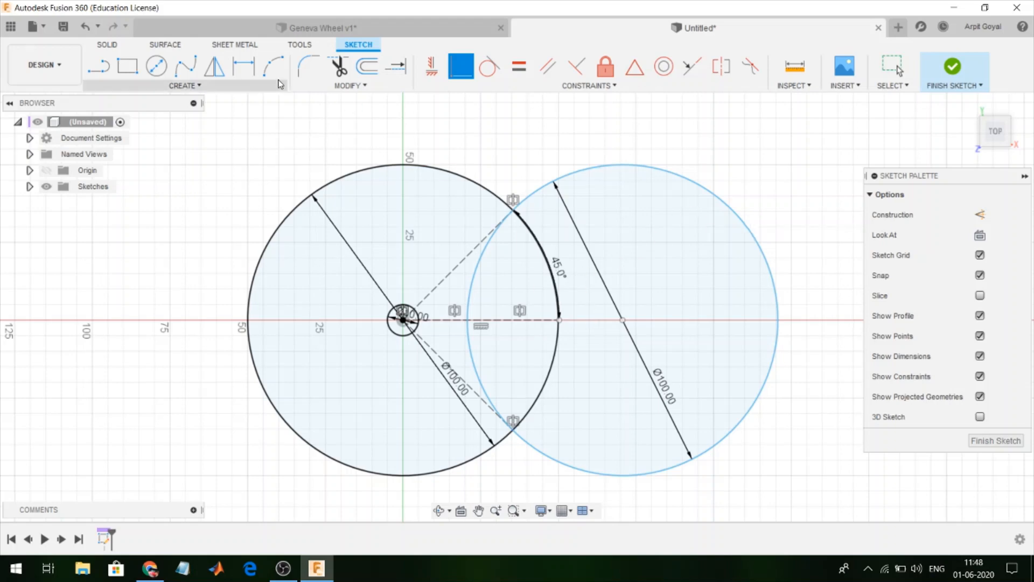
Draw a 110 mm diameter circle concentric with the right-hand 100 mm circle.
click(156, 67)
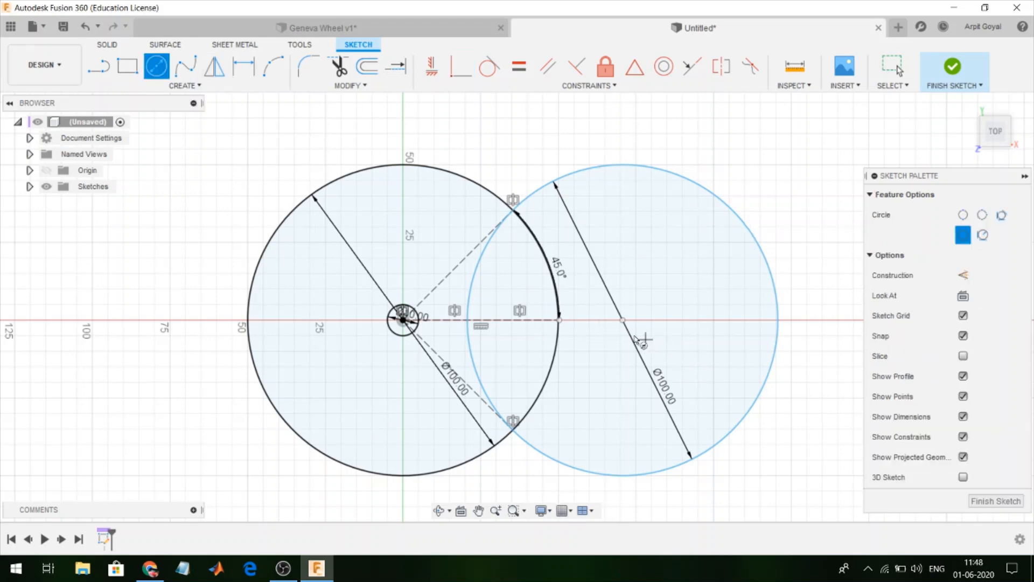
click(623, 320)
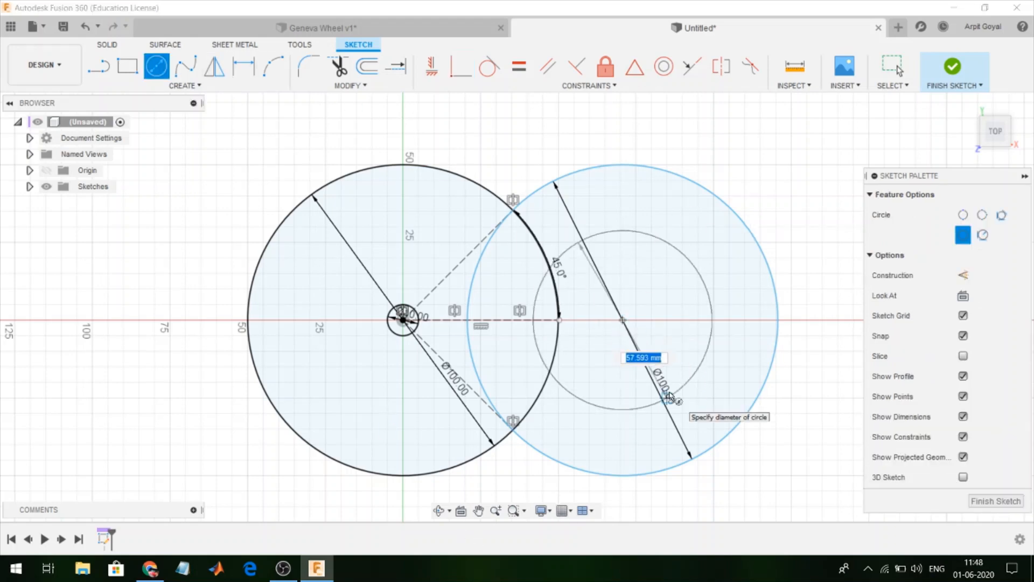
key(Return)
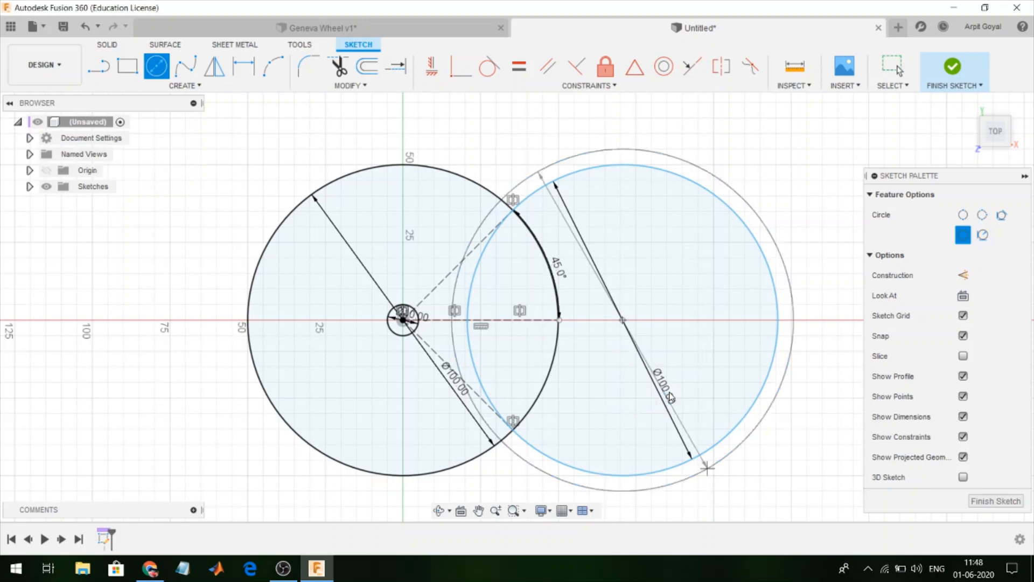
key(Escape)
Draw a 10 mm diameter circle at the centre of the right-hand circles.
key(c)
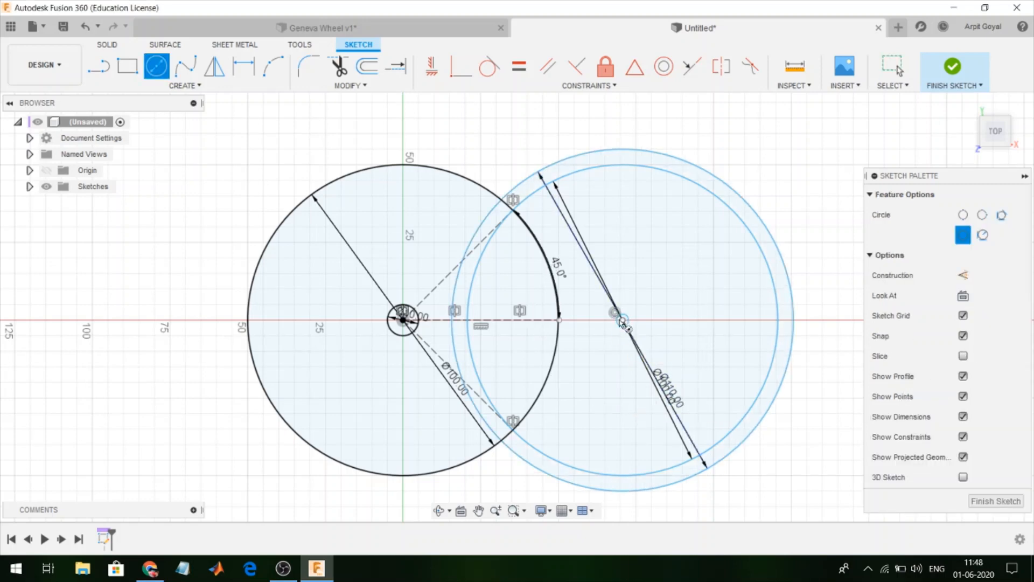
click(622, 321)
text(10)
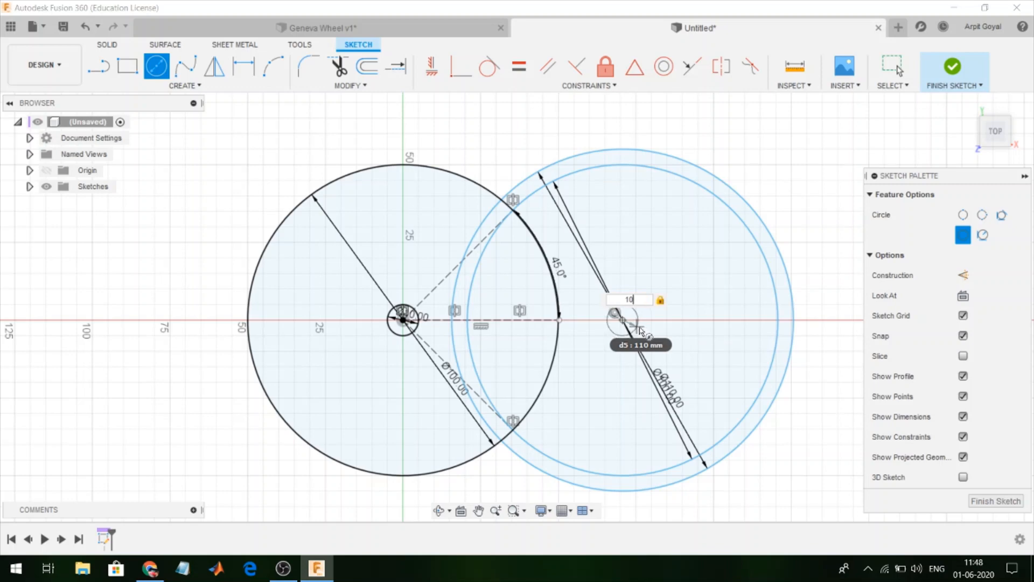
key(Return)
key(Escape)
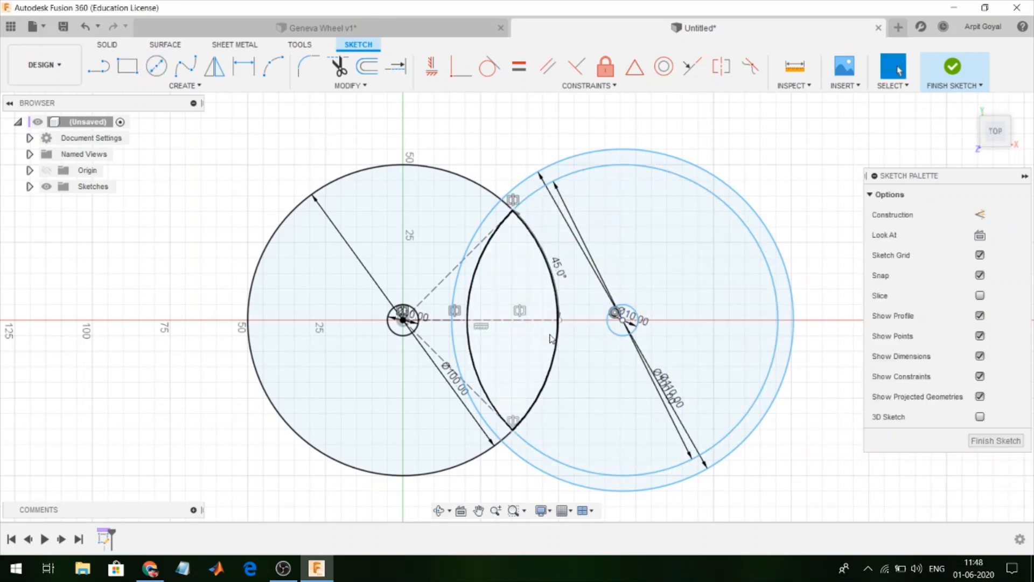
scroll(551, 338, up, 2)
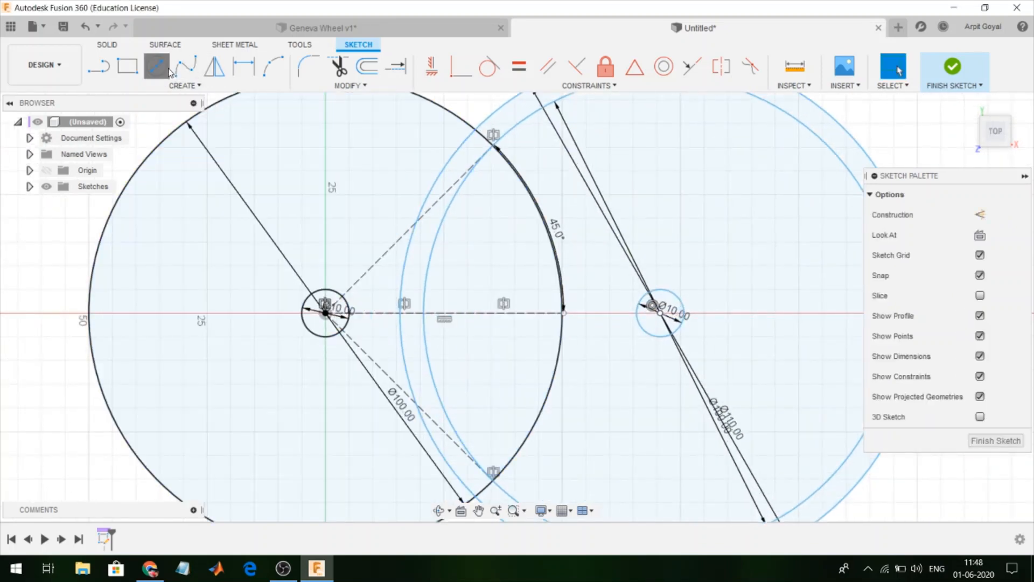
Draw a 6 mm diameter circle where the right-hand 100 mm circle crosses the horizontal construction line.
click(156, 66)
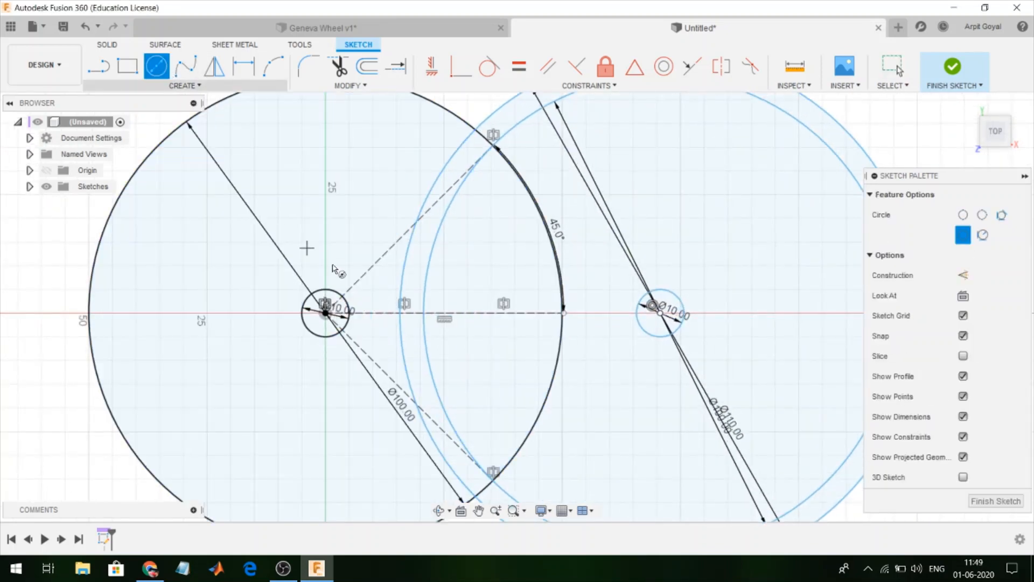
scroll(422, 317, up, 3)
click(426, 316)
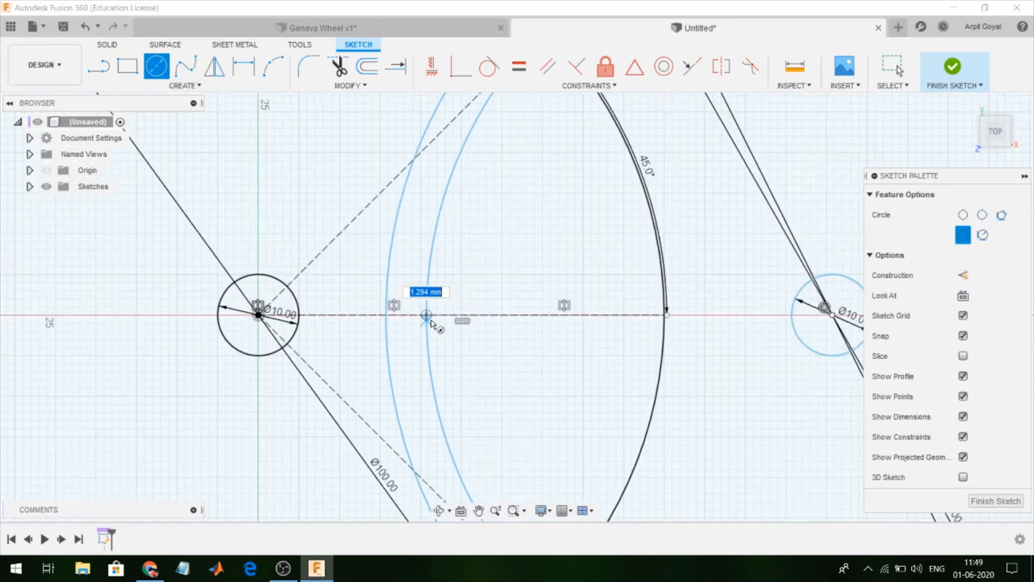
text(6)
key(Return)
key(Escape)
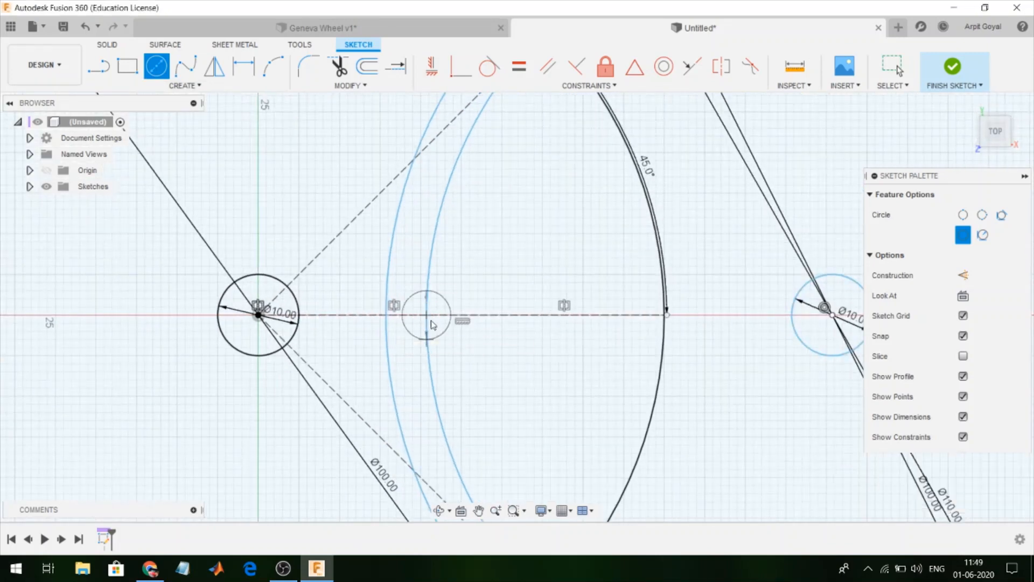
Delete the horizontal construction line running from the centre of the left-hand circle.
scroll(422, 315, down, 2)
scroll(422, 313, down, 2)
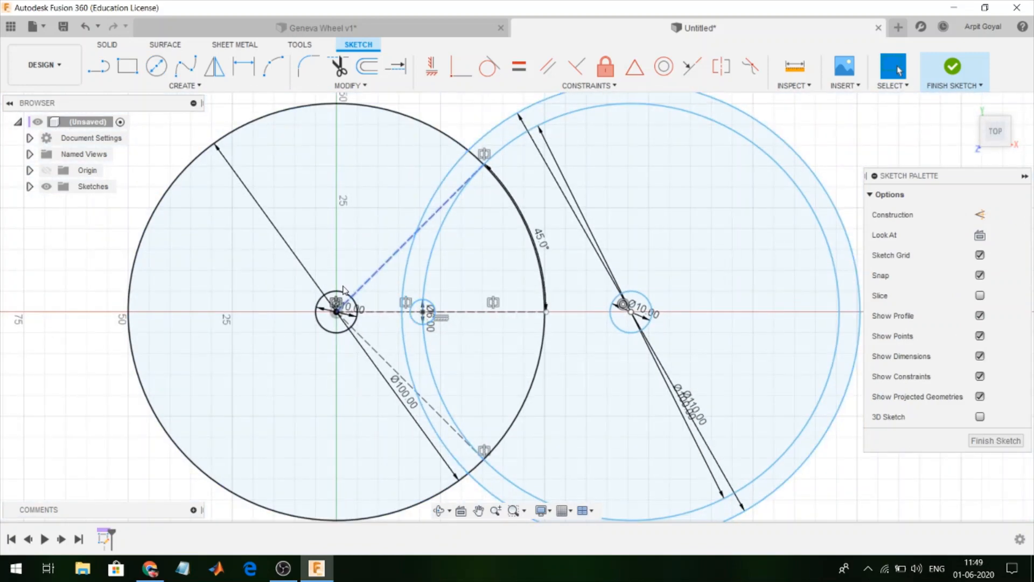
click(382, 313)
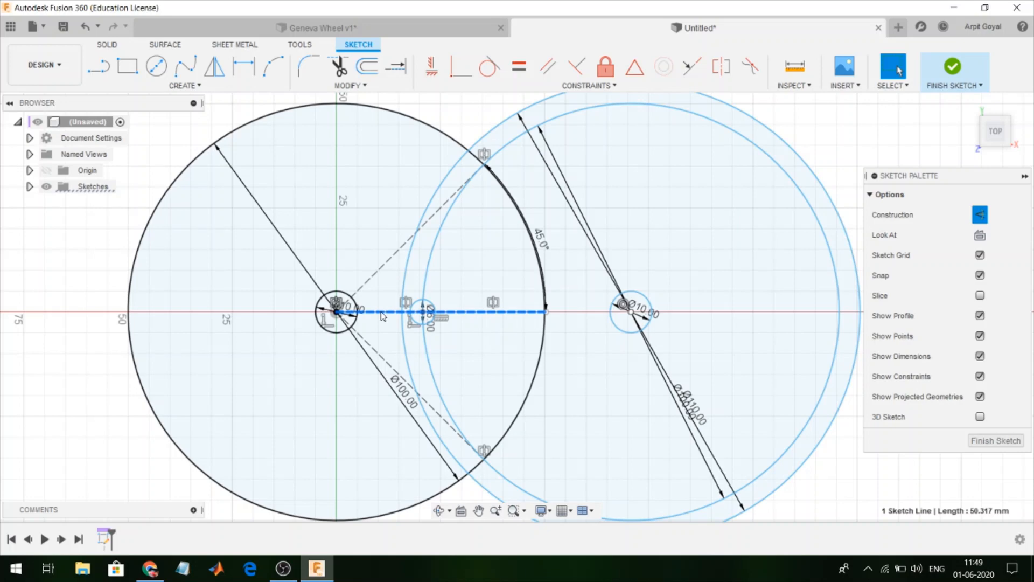
key(Delete)
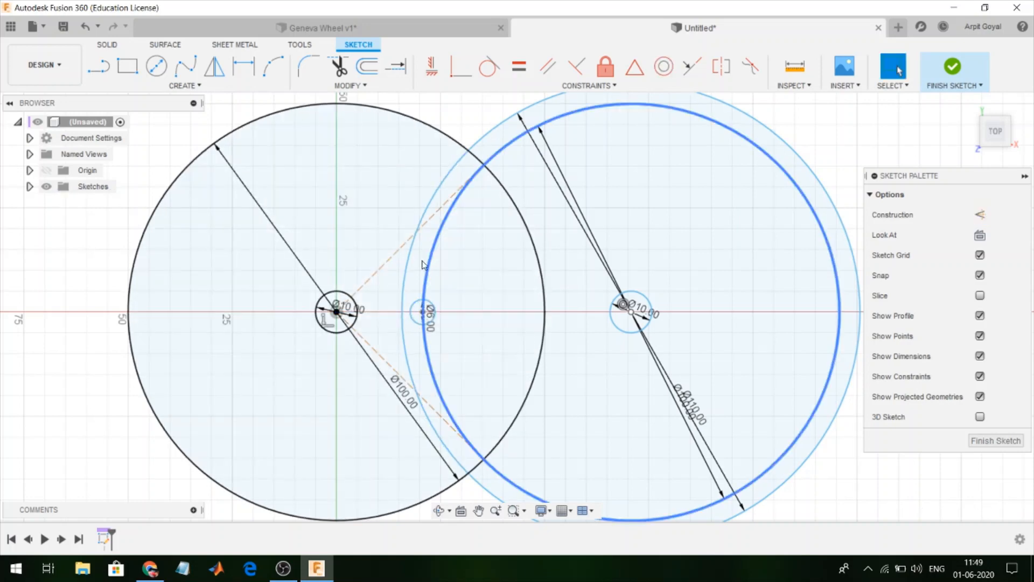
Offset the upper 45-degree construction line by 5 mm to each side to form the slot edges.
click(366, 66)
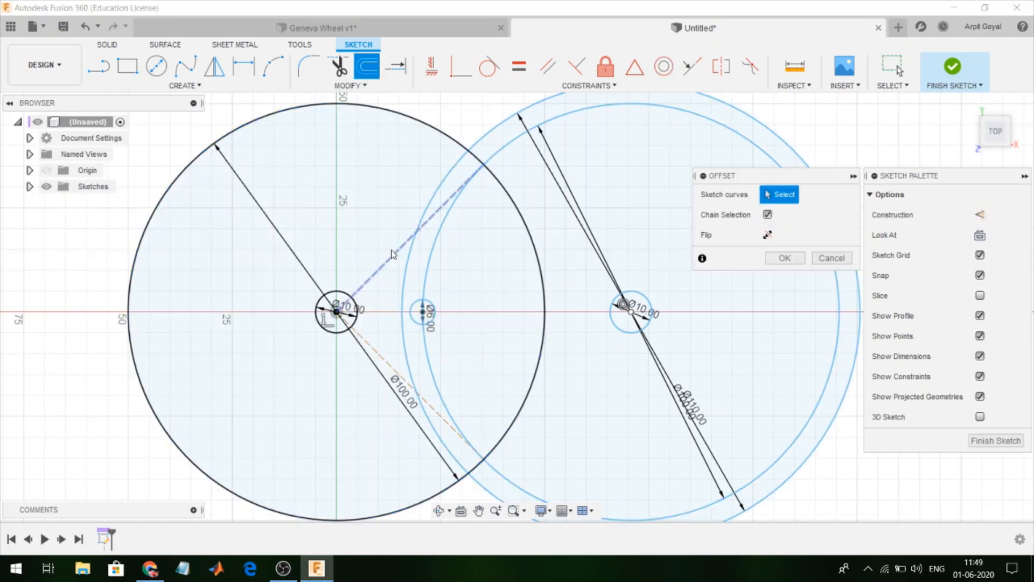
click(407, 258)
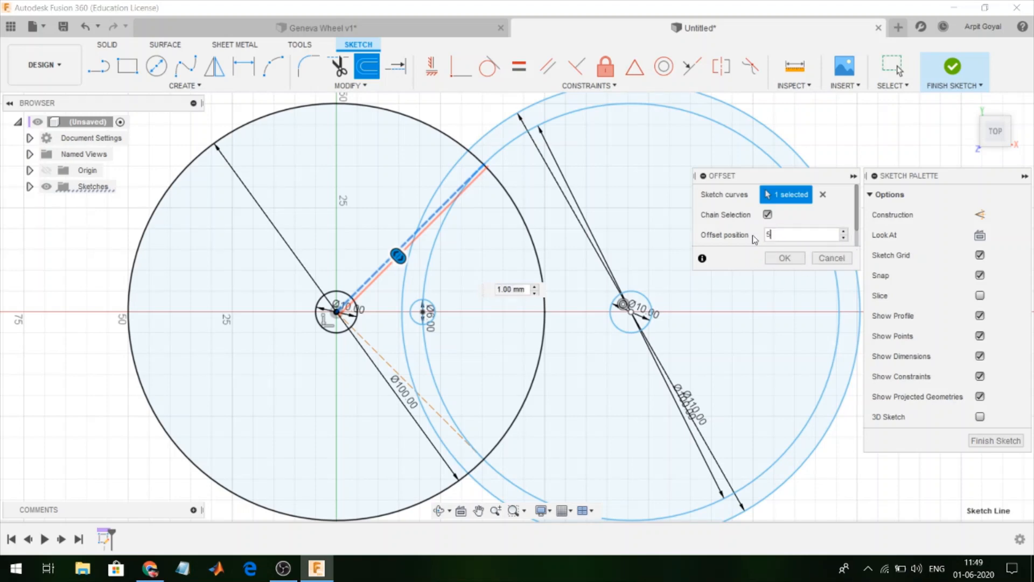
click(785, 258)
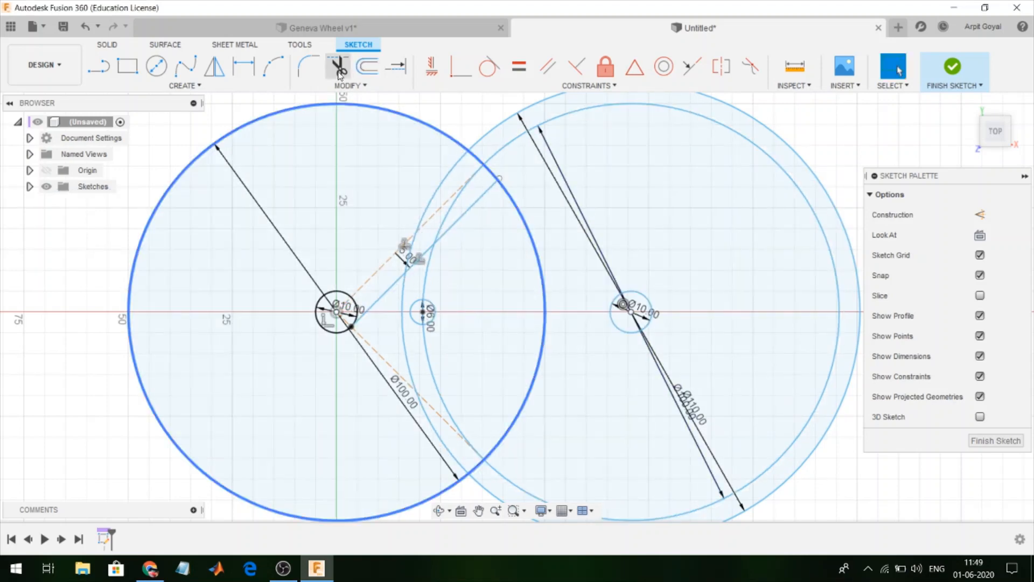
click(368, 67)
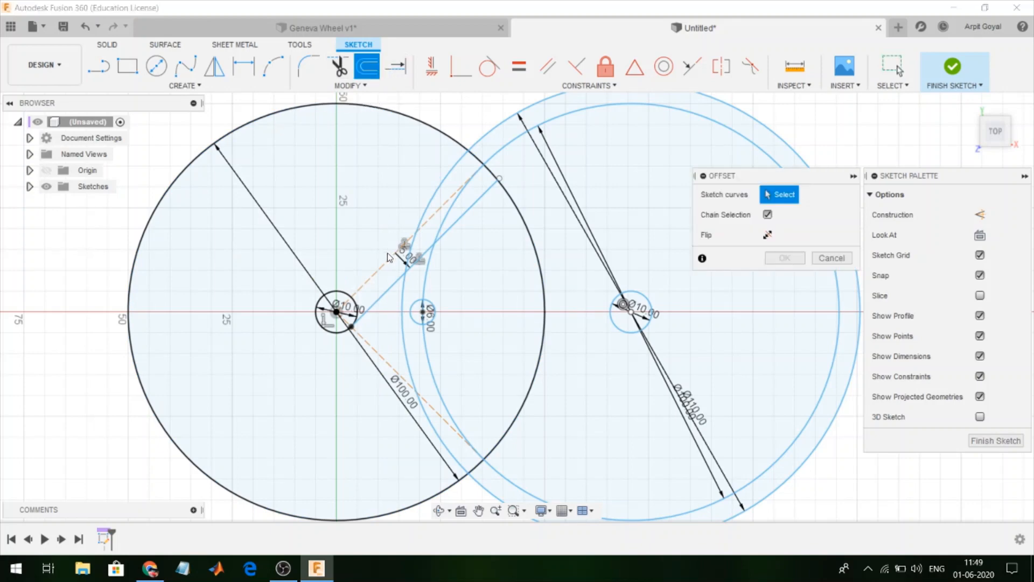
click(386, 264)
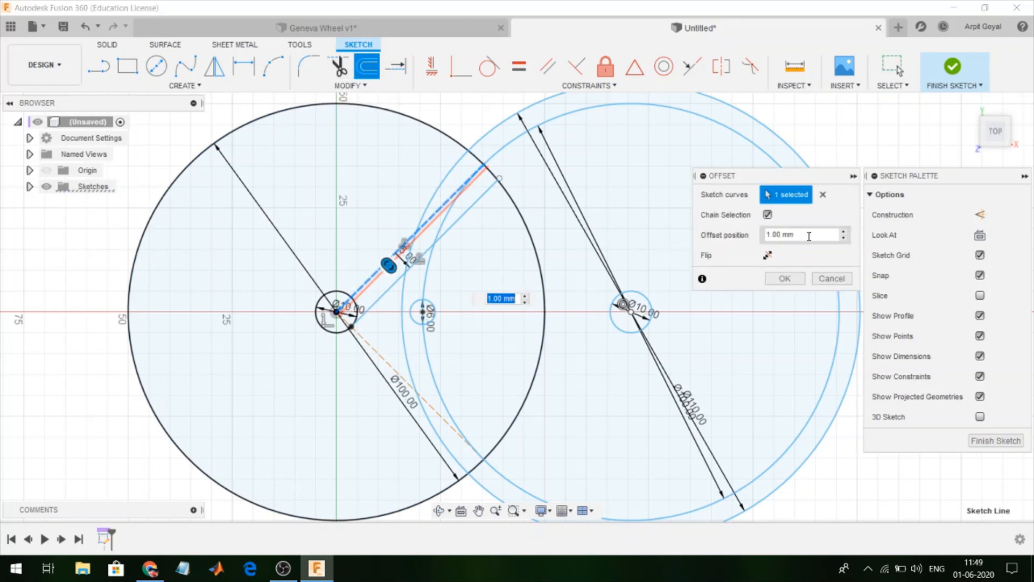
text(-5)
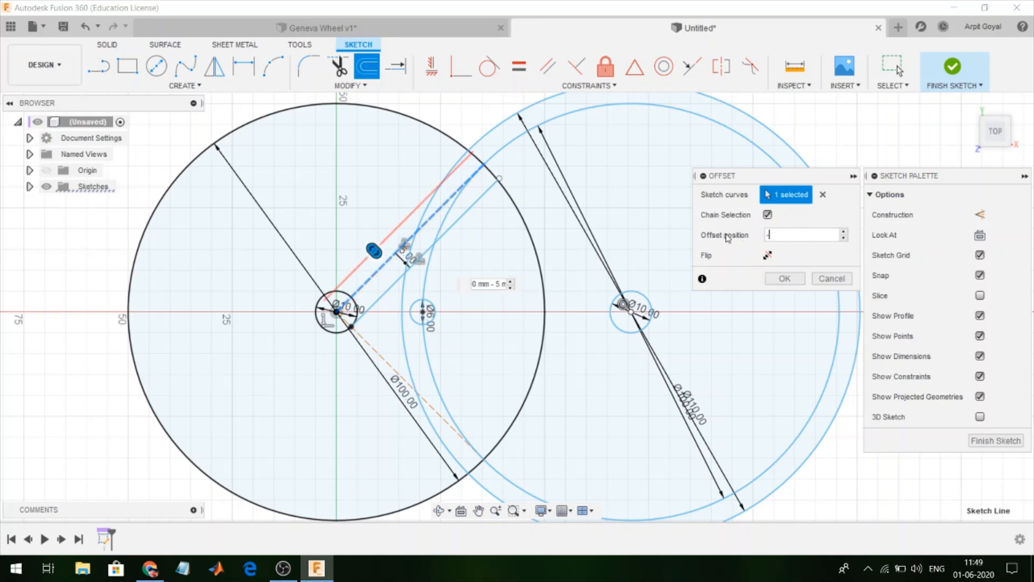
click(785, 278)
Draw a construction circle centred on the left-hand wheel and passing through the centre of the 6 mm circle.
scroll(392, 144, down, 1)
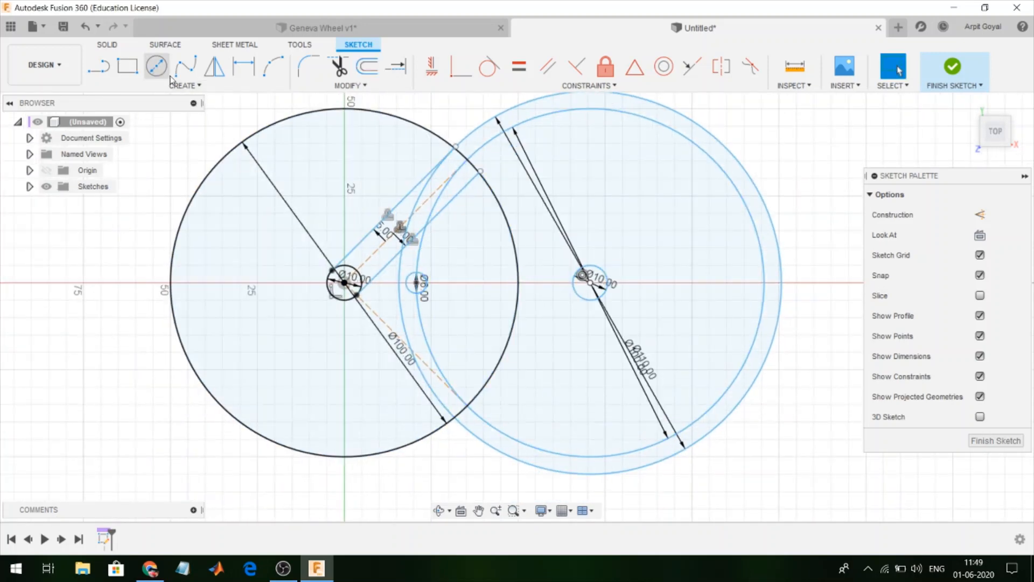
click(156, 67)
click(964, 276)
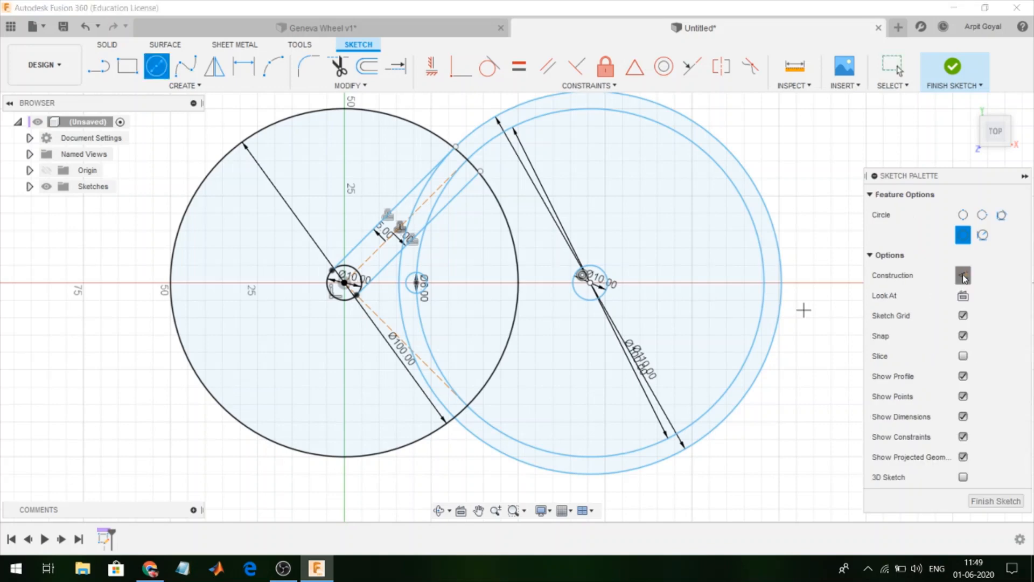
click(346, 283)
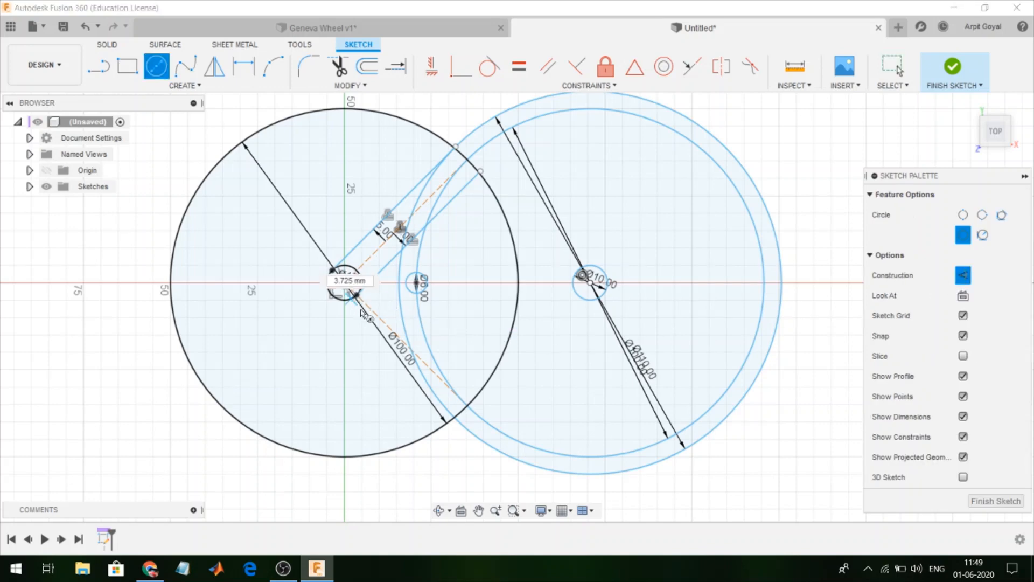
click(416, 284)
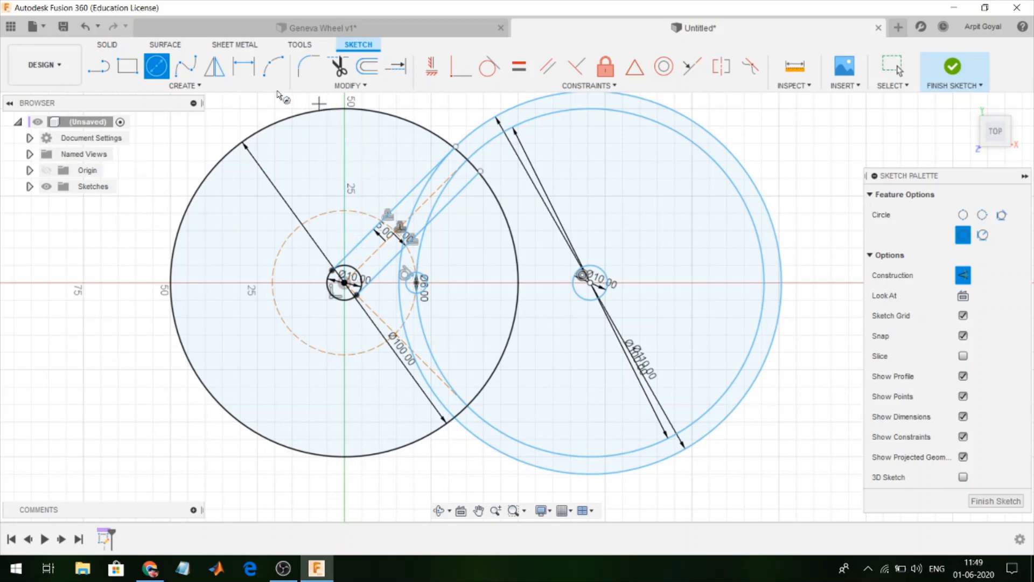
Draw a regular 10 mm circle where the construction circle crosses the upper angled construction line, reaching both offset lines.
click(963, 275)
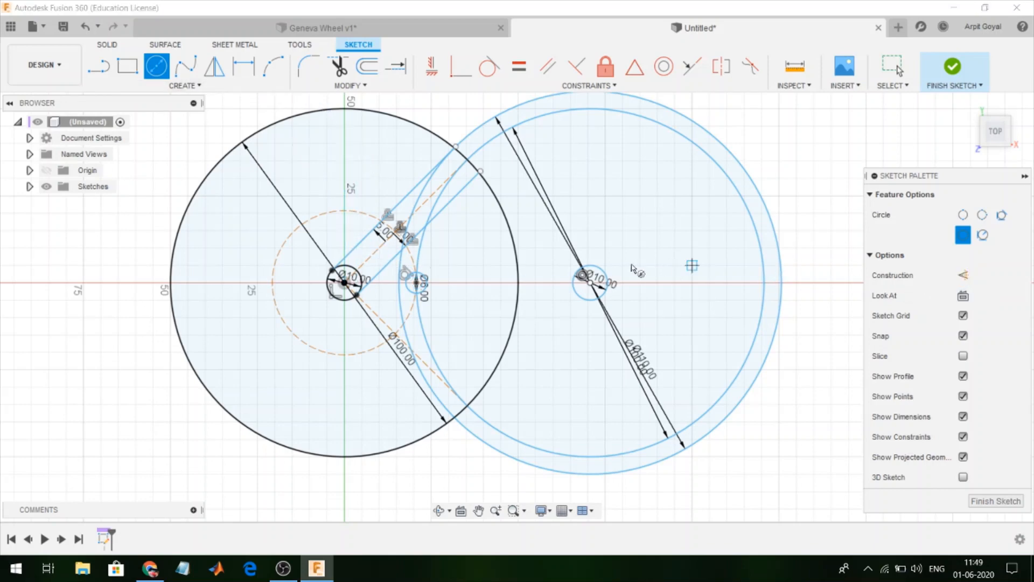
scroll(409, 226, up, 5)
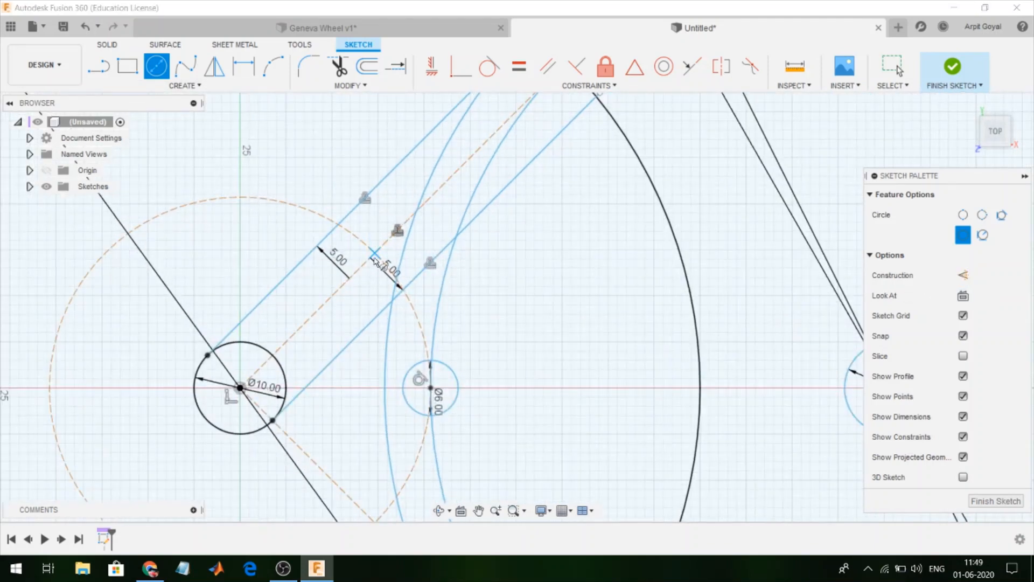
click(374, 253)
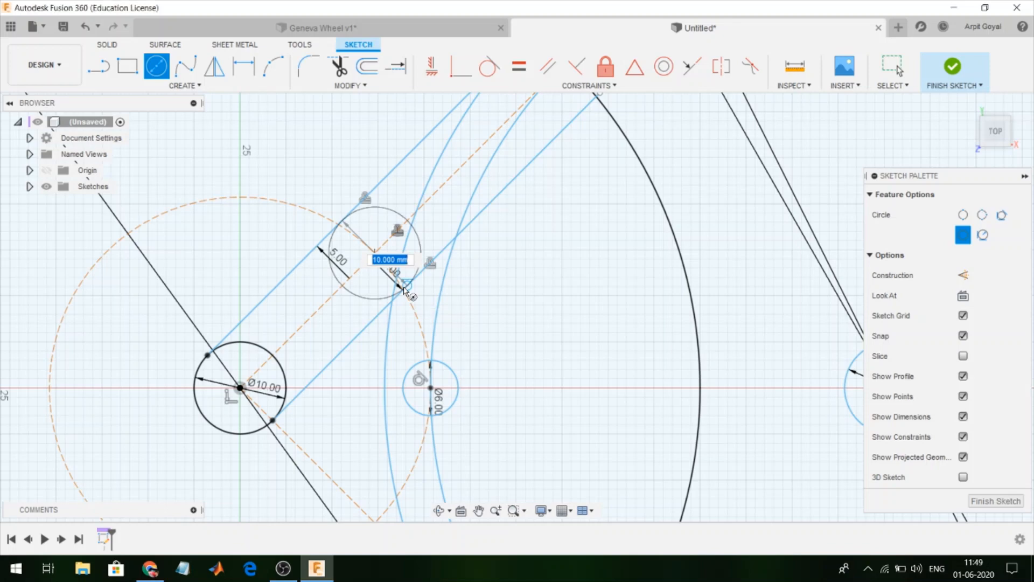
click(404, 289)
Trim the inner portions of both offset lines and the outer arc of the 10 mm circle to leave a round-ended slot.
scroll(405, 289, down, 4)
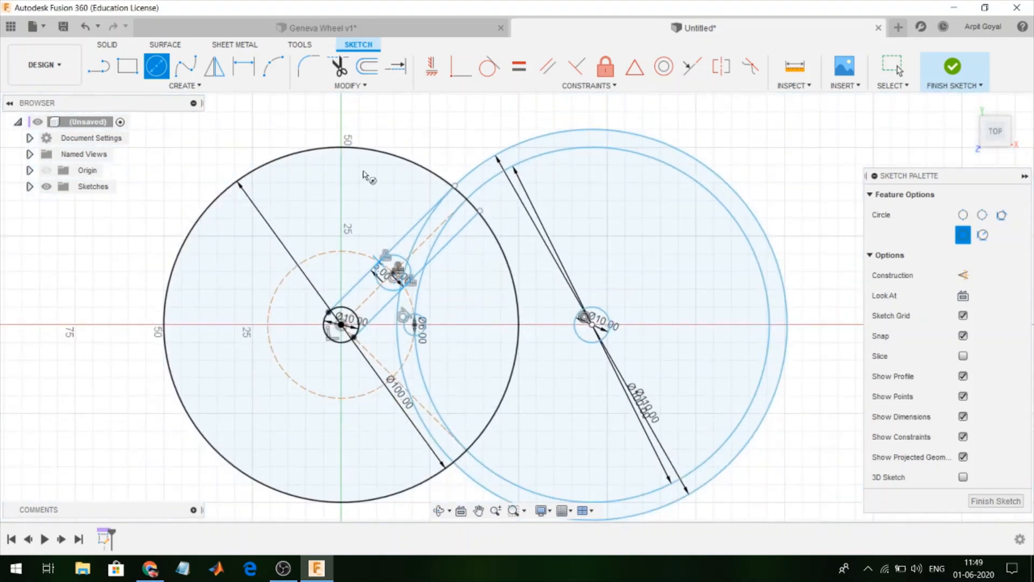
click(338, 66)
scroll(376, 305, up, 3)
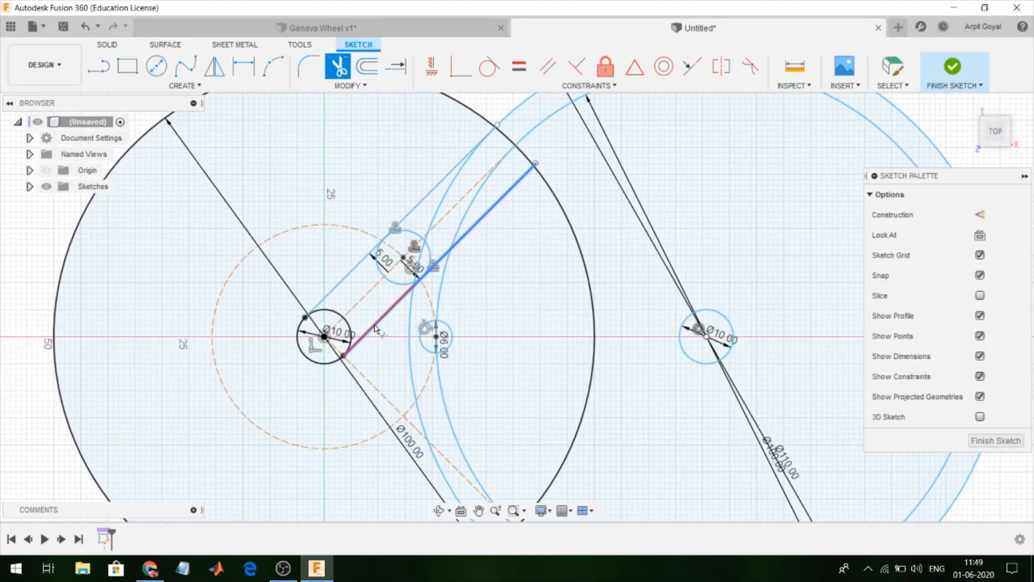
click(375, 323)
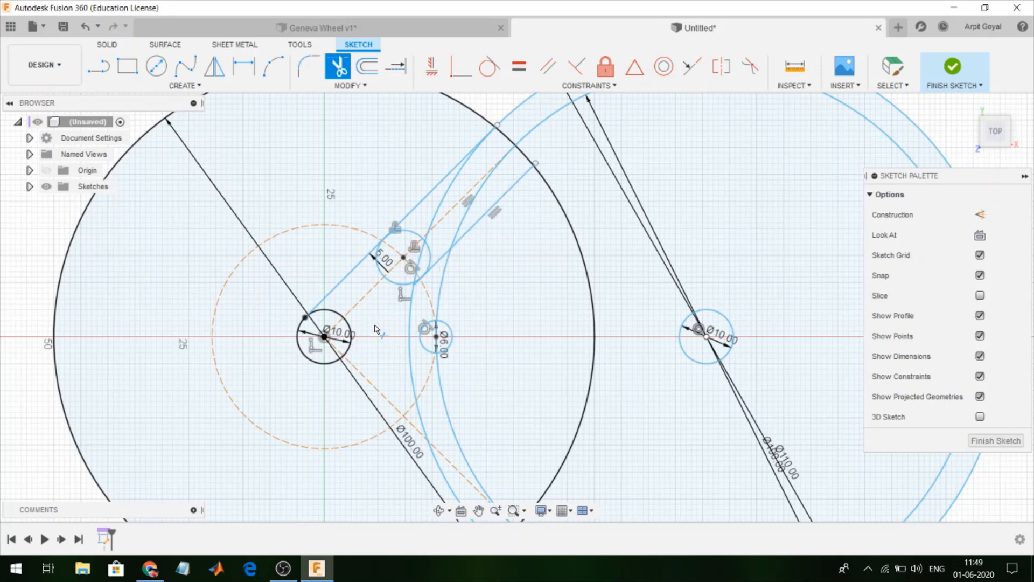
click(349, 283)
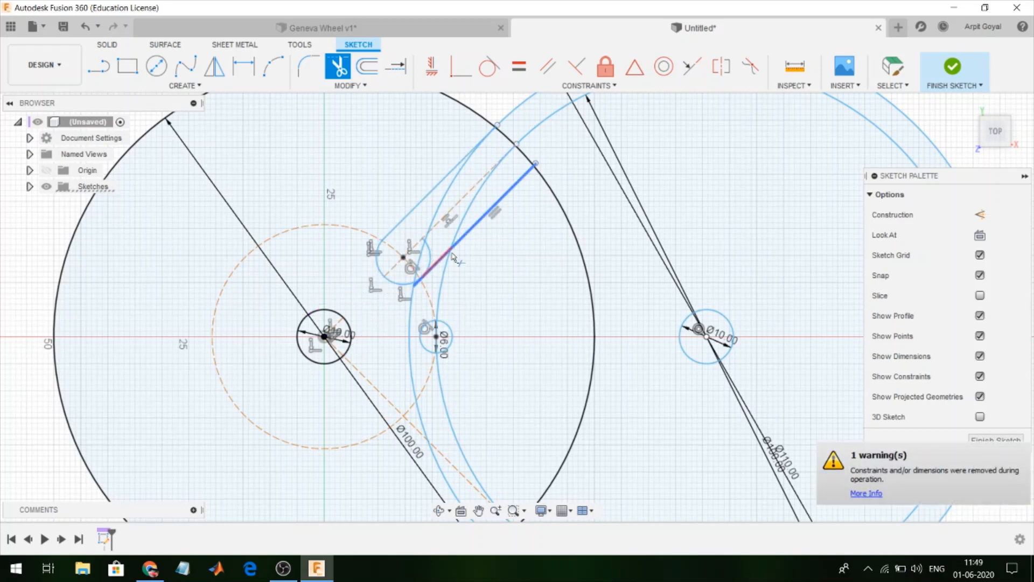
click(451, 257)
click(433, 254)
scroll(404, 171, down, 2)
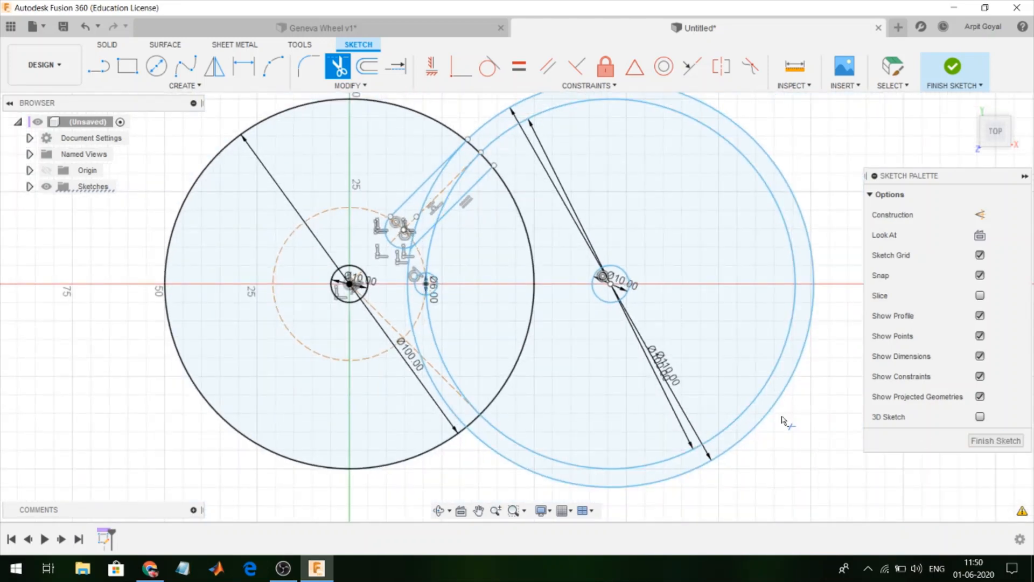
Create a full circular pattern of the slot's two lines and end arc about the left-hand wheel's centre with quantity 4.
click(215, 84)
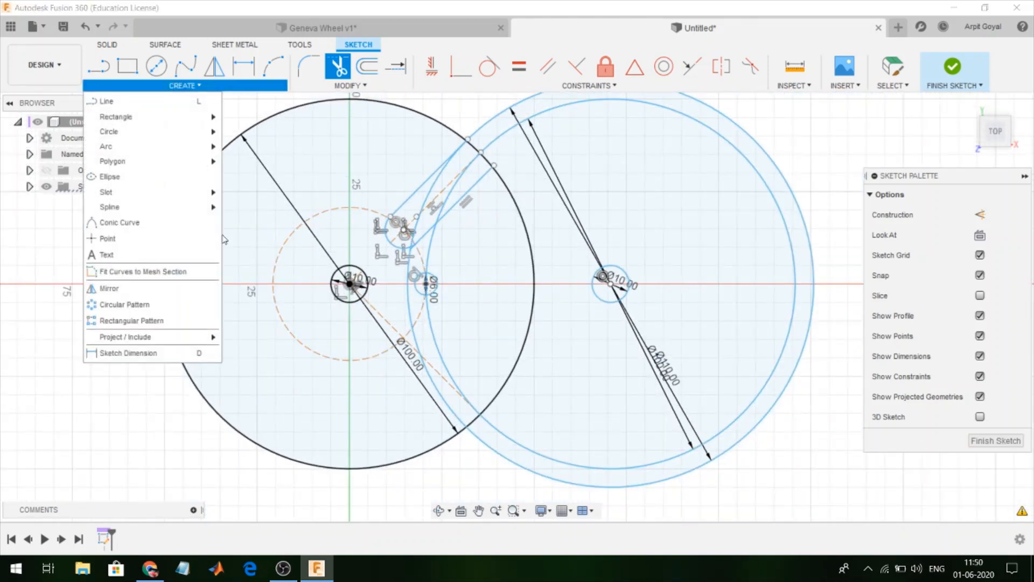
click(124, 304)
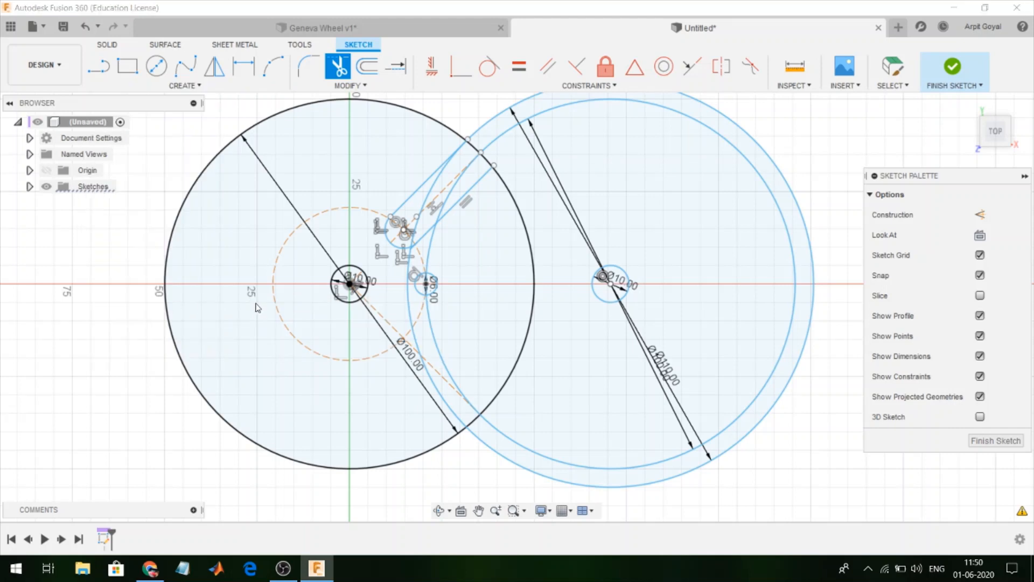
click(457, 203)
scroll(414, 225, up, 3)
click(388, 201)
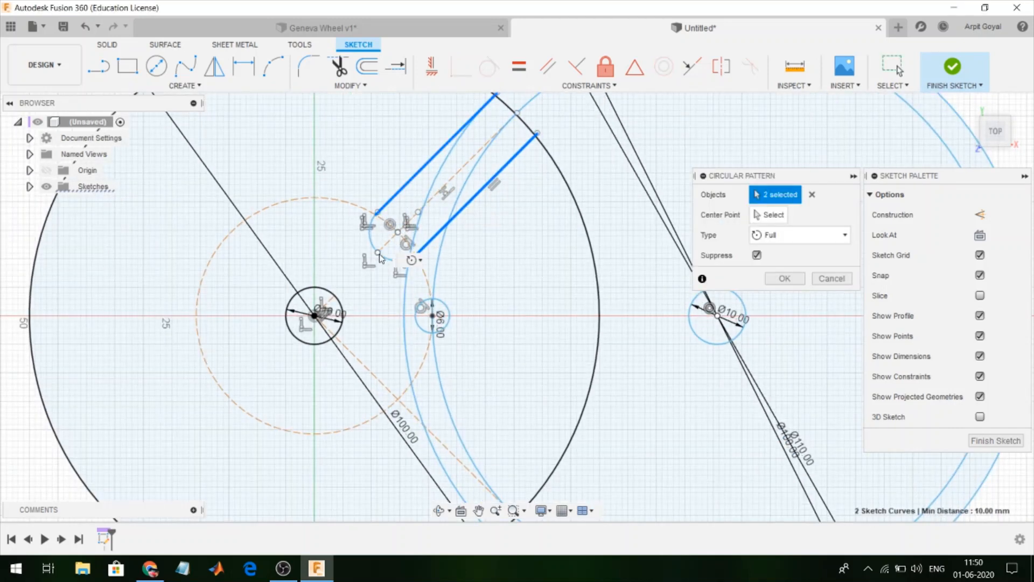
click(378, 255)
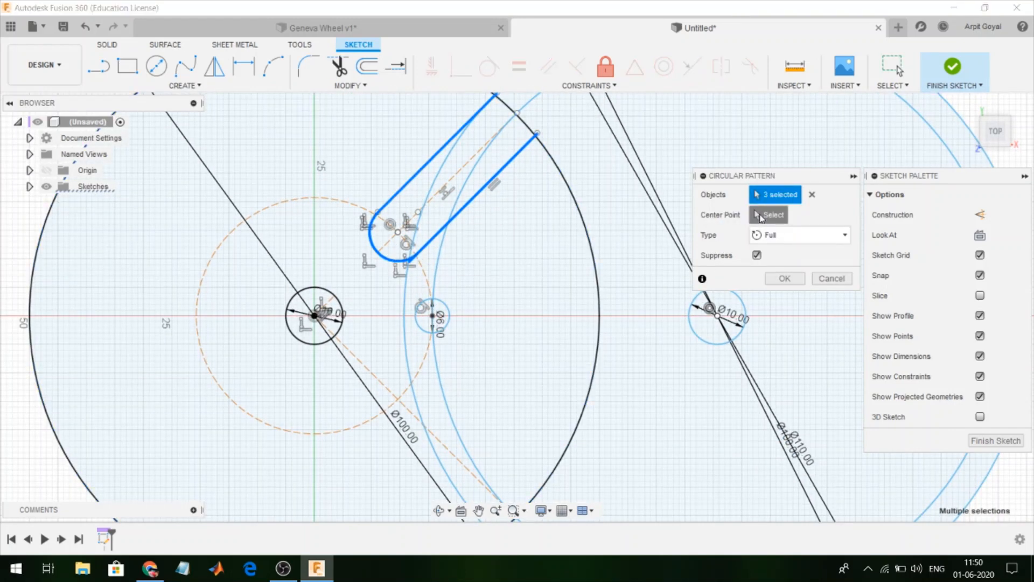
click(761, 216)
click(314, 315)
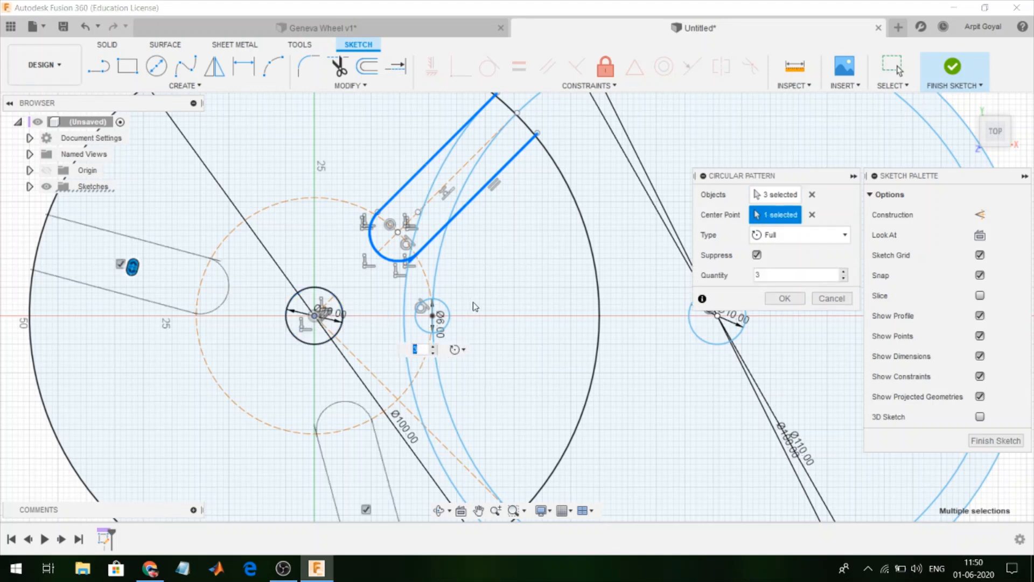
scroll(475, 307, down, 2)
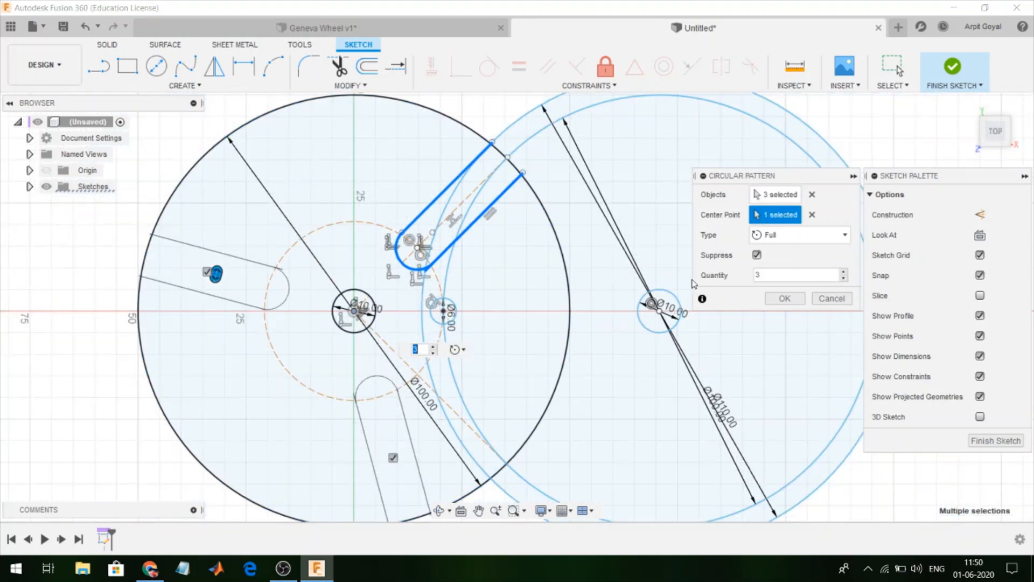
click(785, 298)
scroll(692, 284, down, 1)
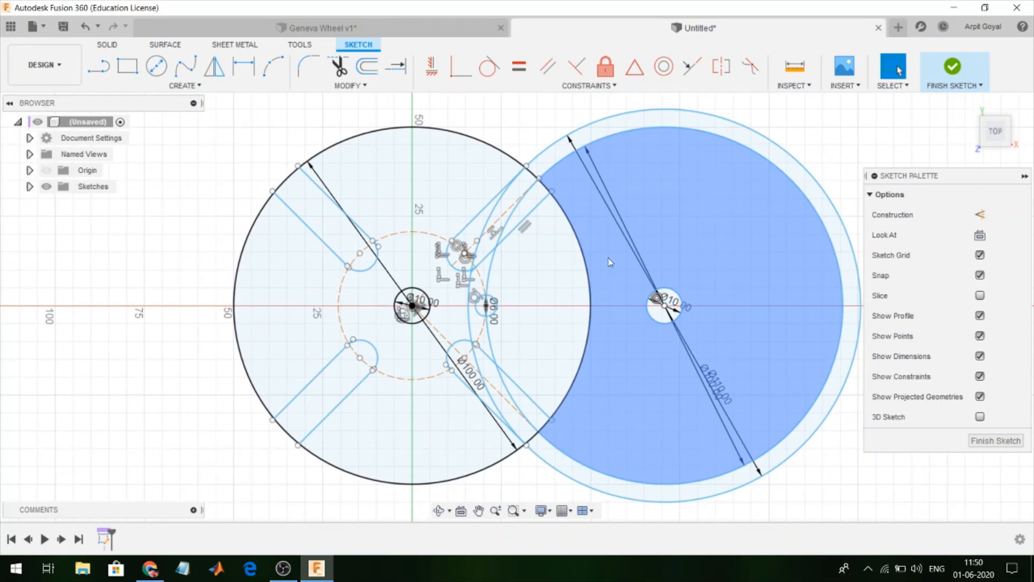
Draw an 85 mm diameter circle centred on the right-hand driver and finish the sketch.
mouse_move(994, 127)
mouse_down()
mouse_move(984, 112)
mouse_move(997, 148)
mouse_up()
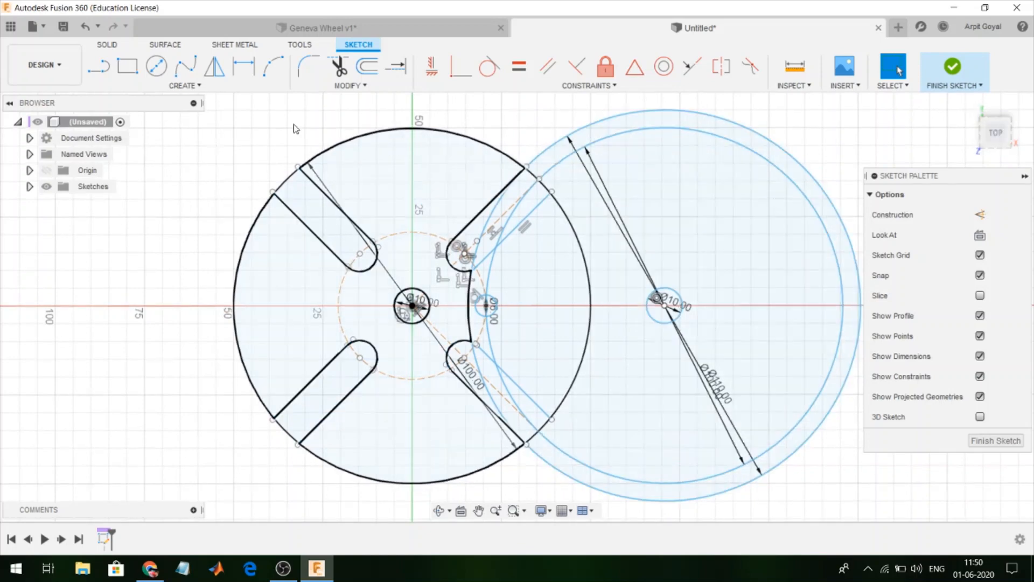
click(156, 66)
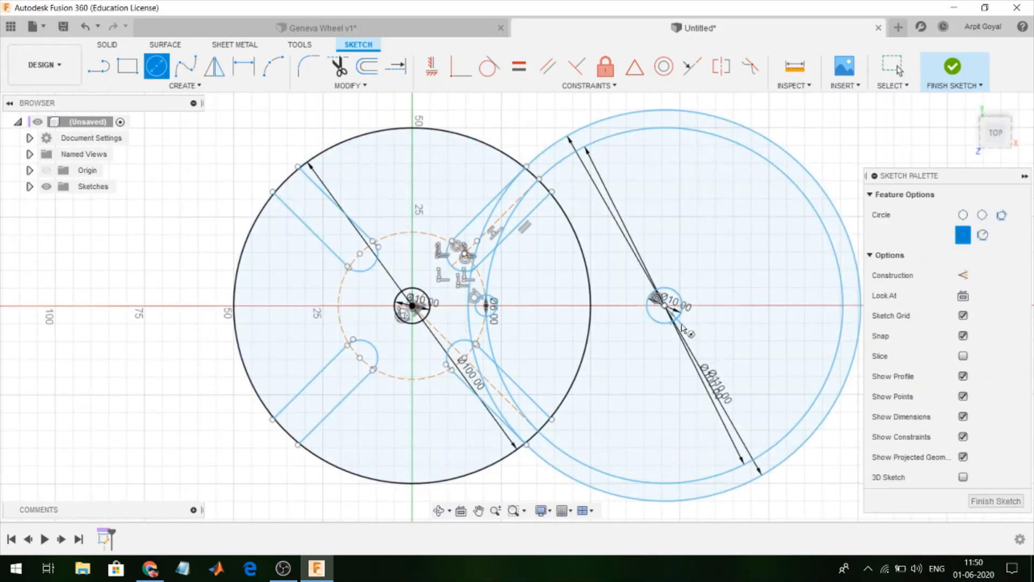
click(664, 306)
text(8)
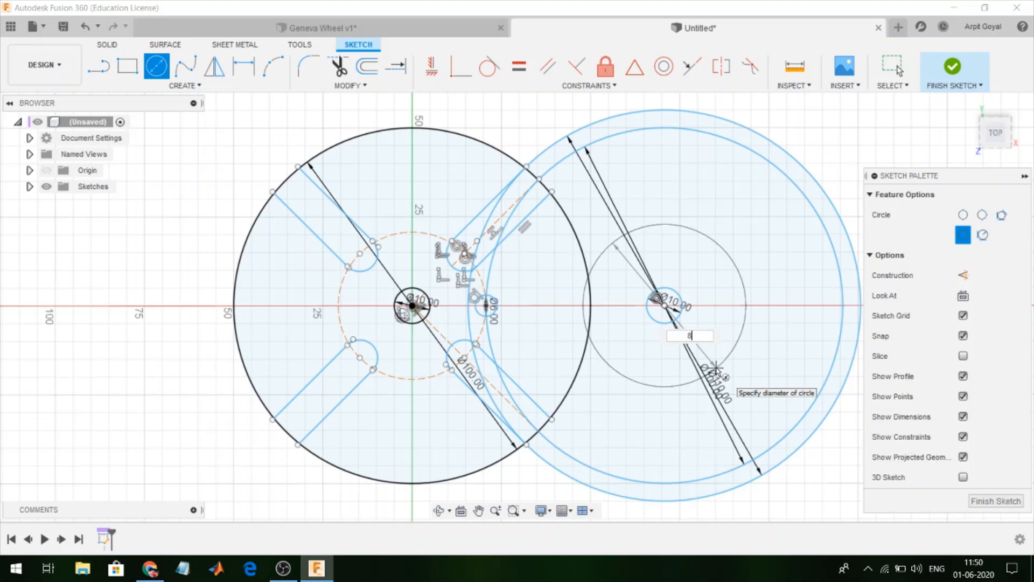
text(5)
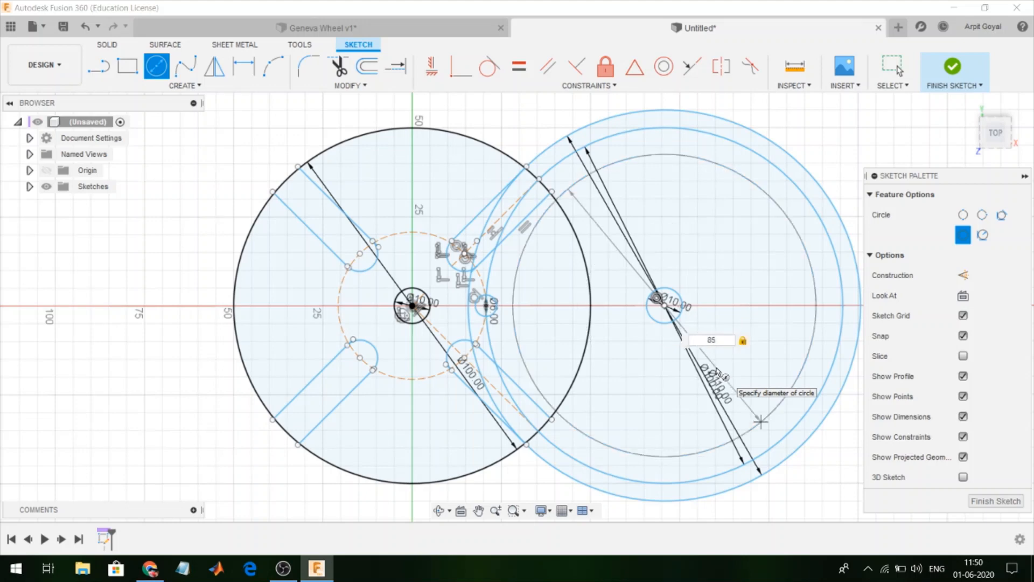
key(Return)
key(Escape)
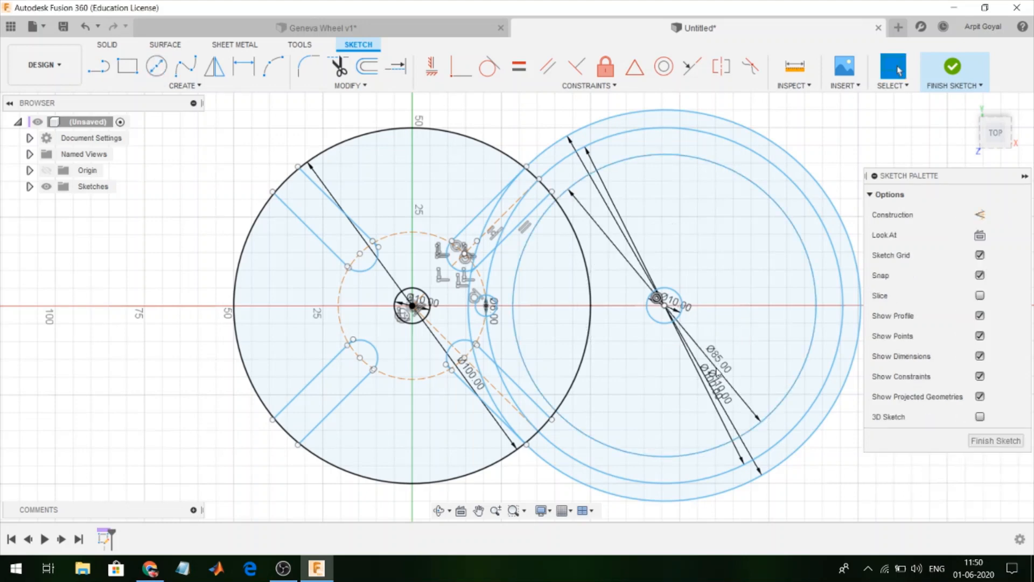
click(953, 68)
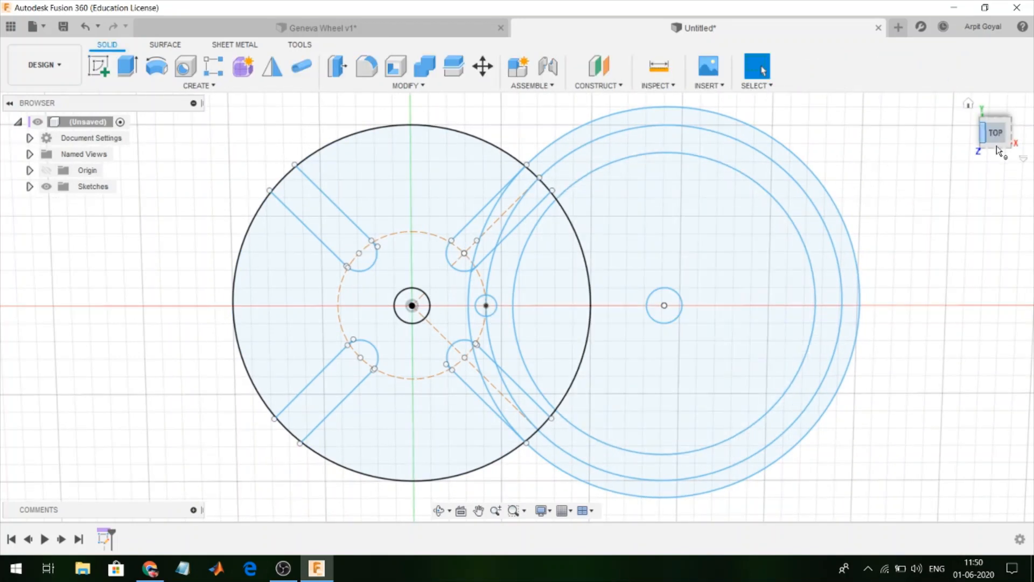
Extrude all regions inside the 110 mm driver circle, except the 10 mm centre hole, -5 mm as a new body.
mouse_move(910, 307)
middle_down()
mouse_move(910, 281)
mouse_move(894, 348)
mouse_move(872, 282)
middle_up()
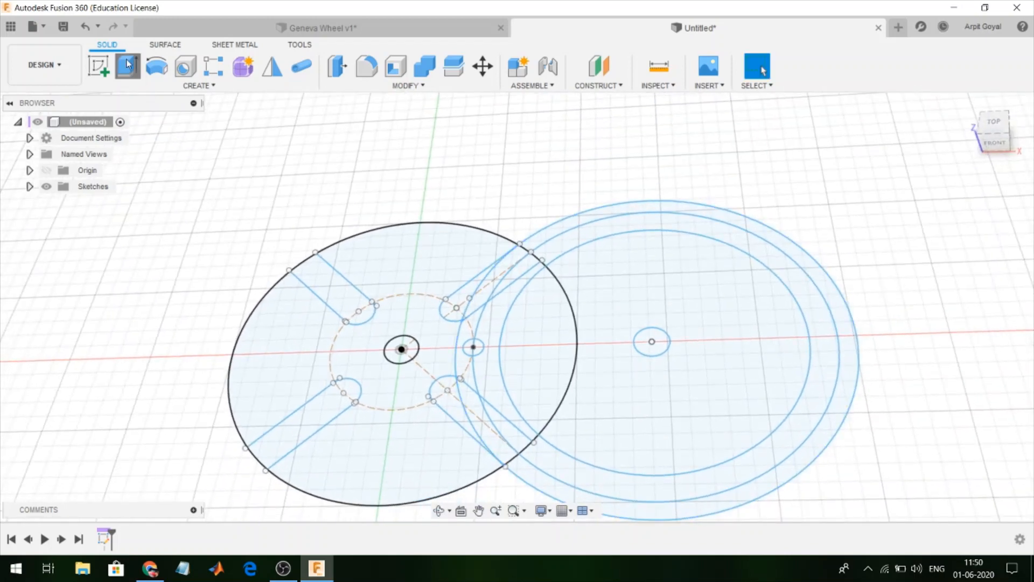
click(128, 64)
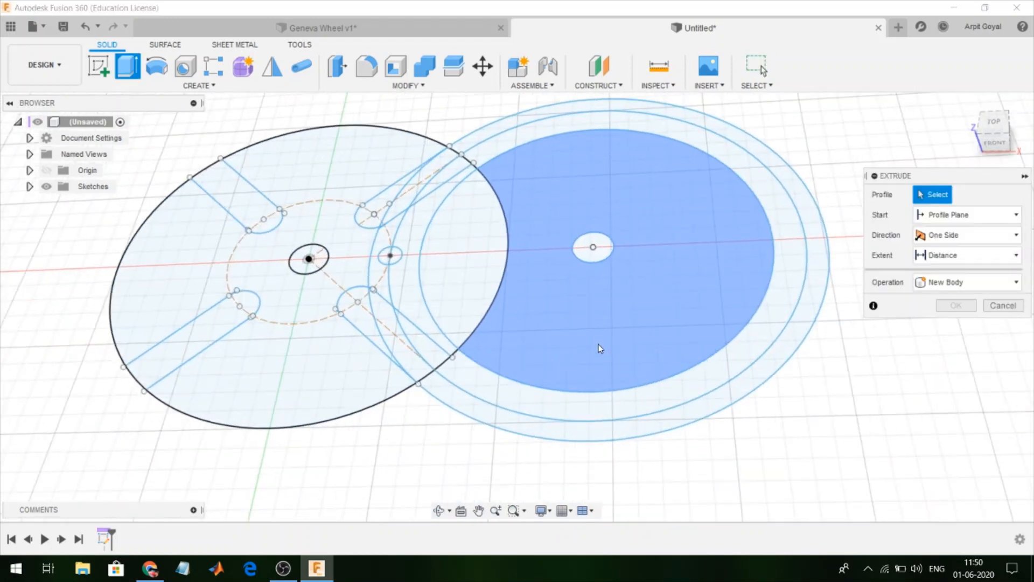
click(619, 362)
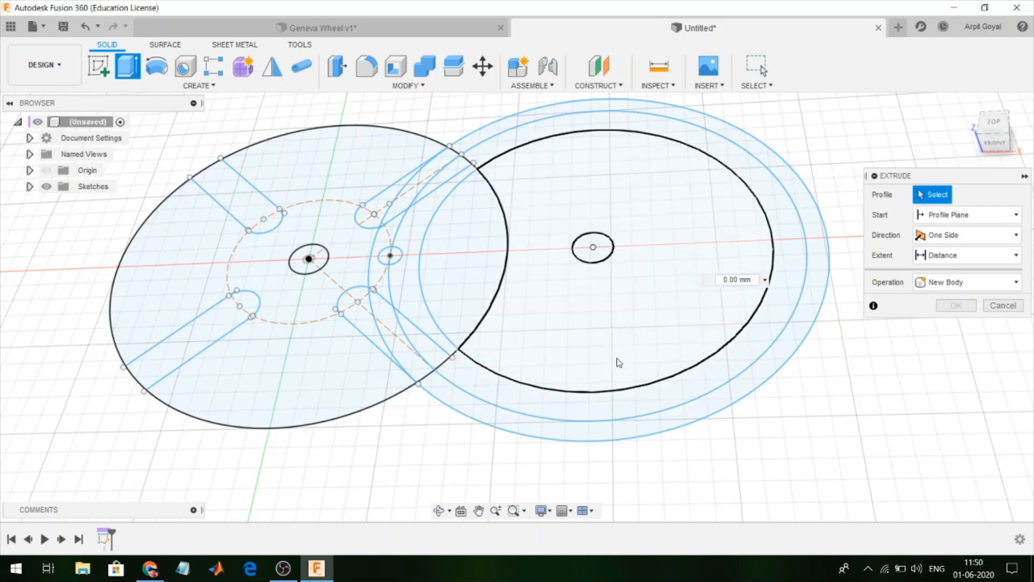
click(617, 399)
click(621, 429)
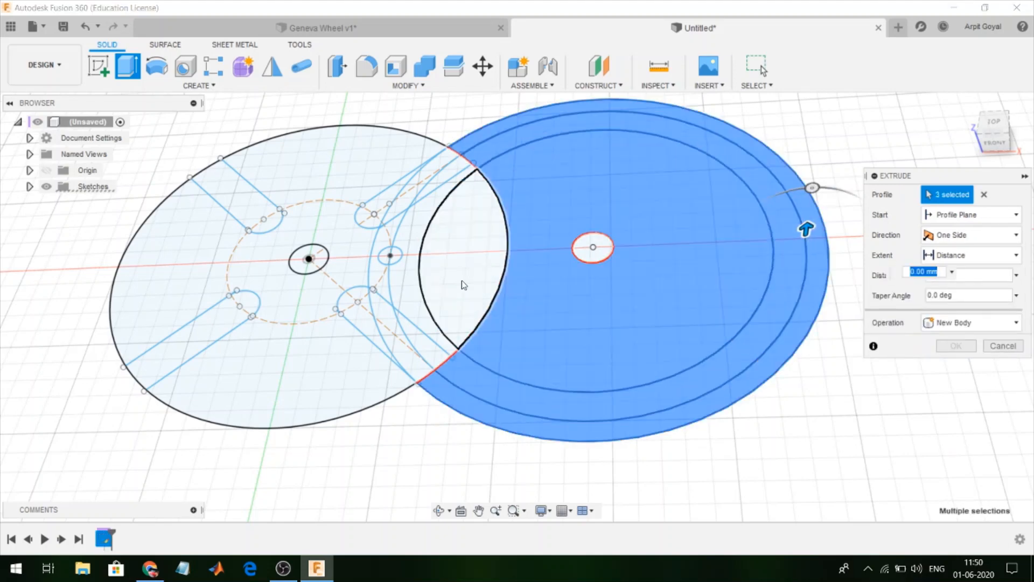
click(462, 280)
click(415, 281)
click(429, 358)
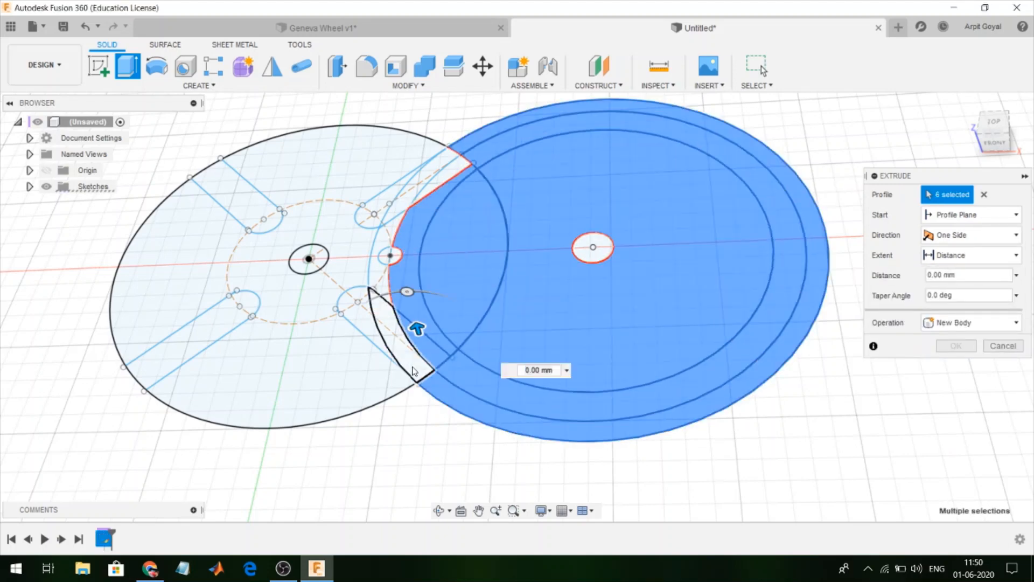
click(414, 371)
click(379, 291)
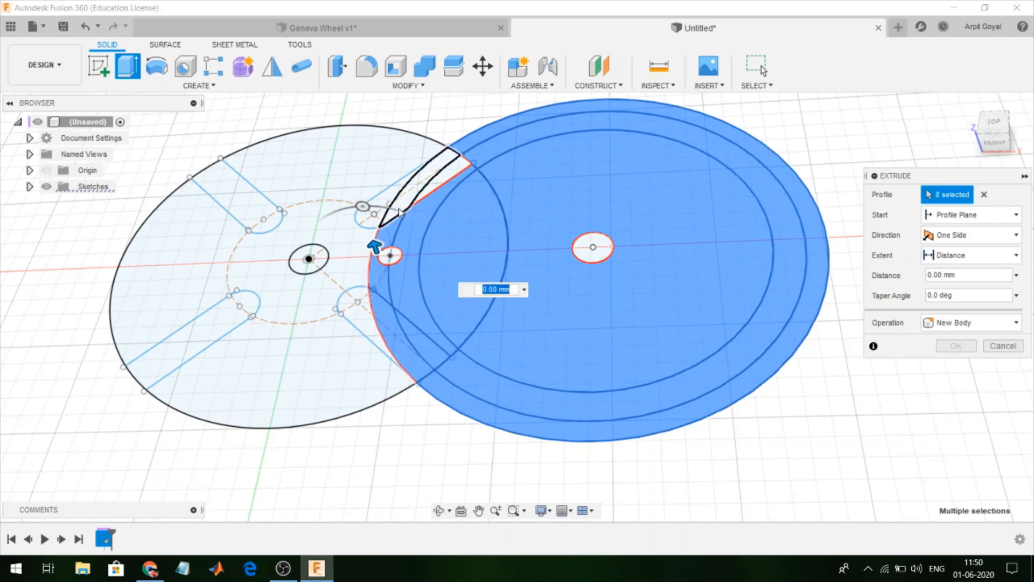
click(398, 208)
click(393, 257)
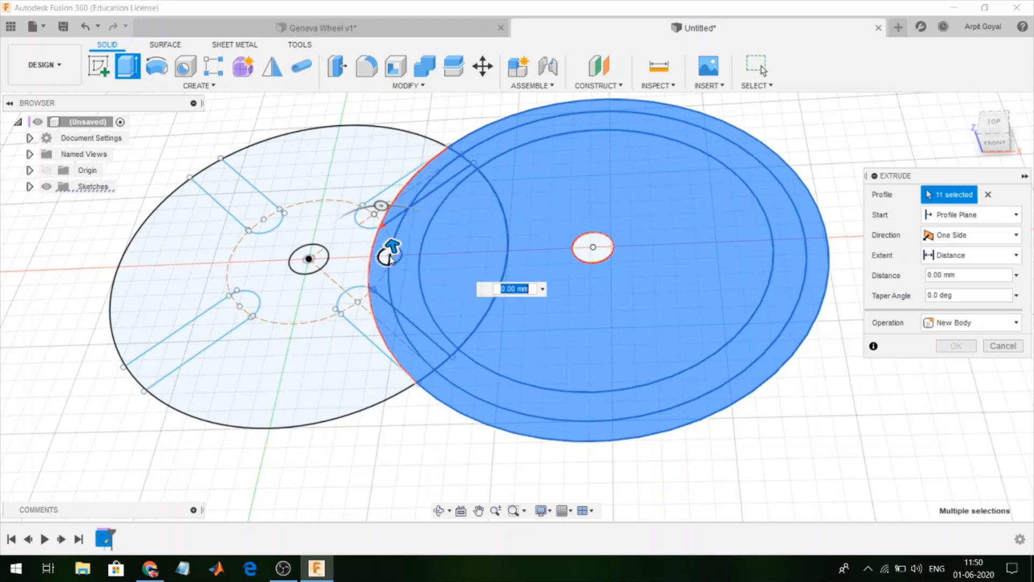
drag(387, 249, 390, 263)
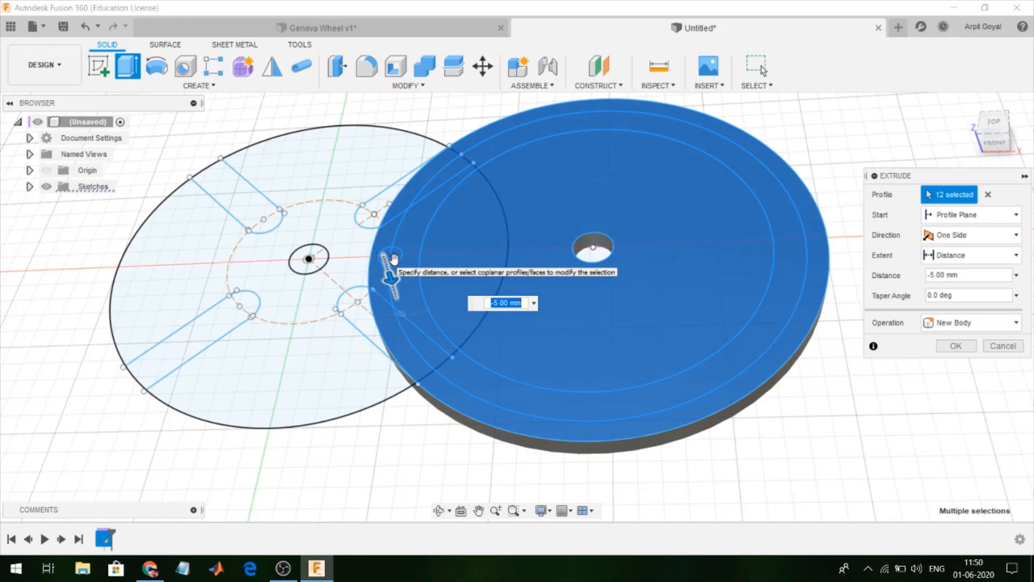
click(956, 346)
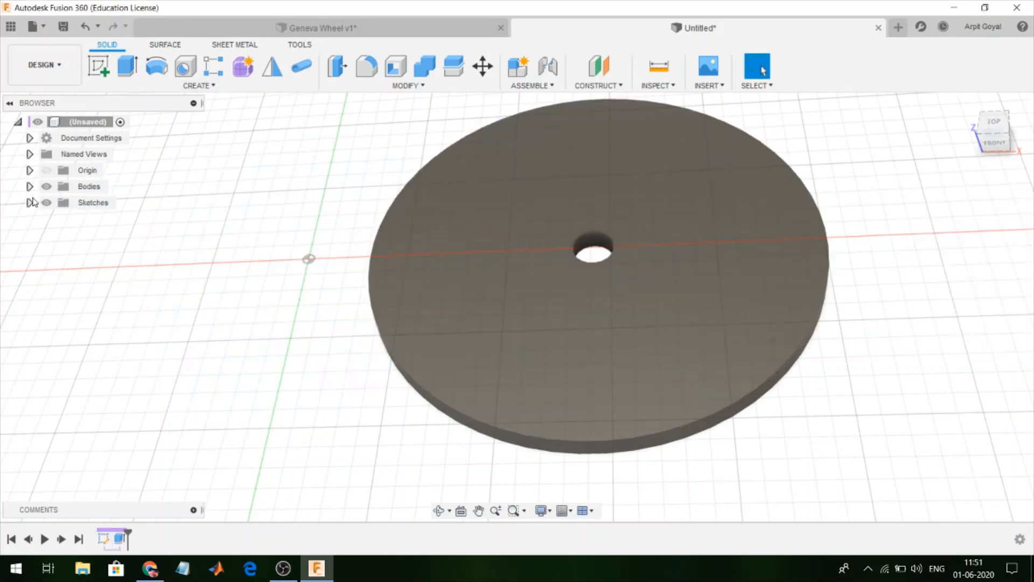
Redisplay the sketch and extrude the crescent-cut 85 mm disc region and the 6 mm pin circle 10 mm, joined to the driver plate.
click(30, 203)
click(57, 219)
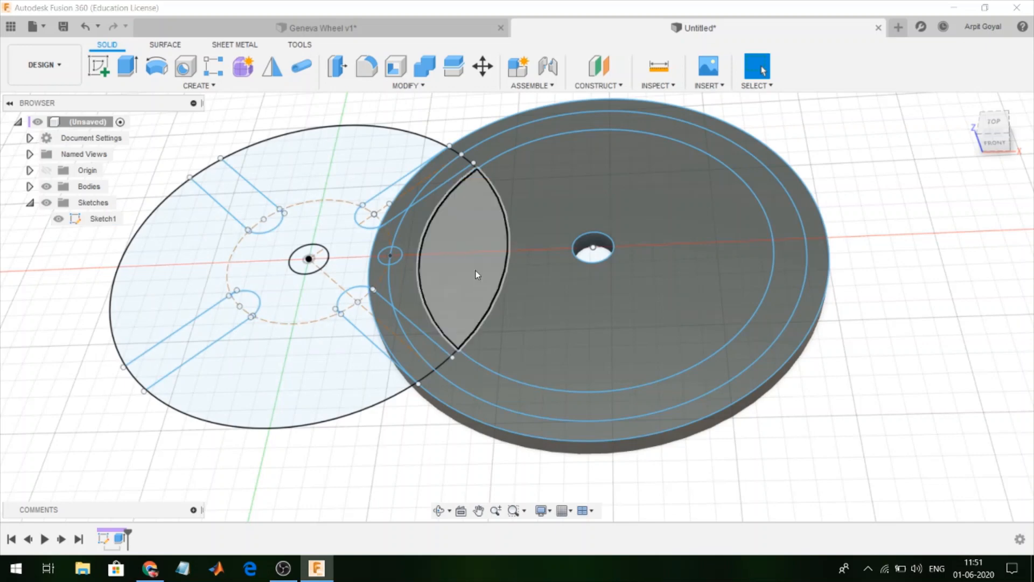
click(576, 319)
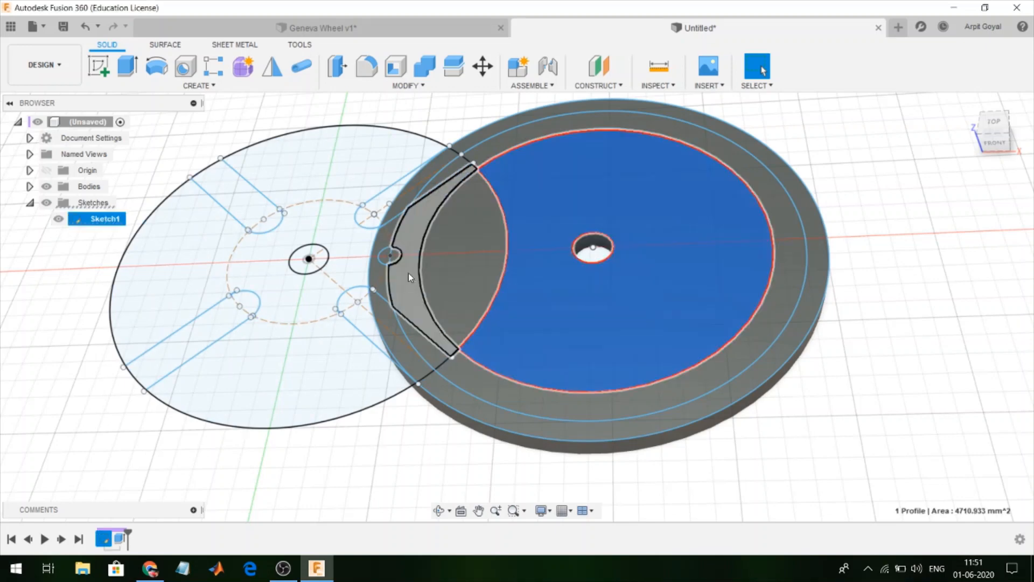
scroll(395, 256, up, 2)
click(388, 254)
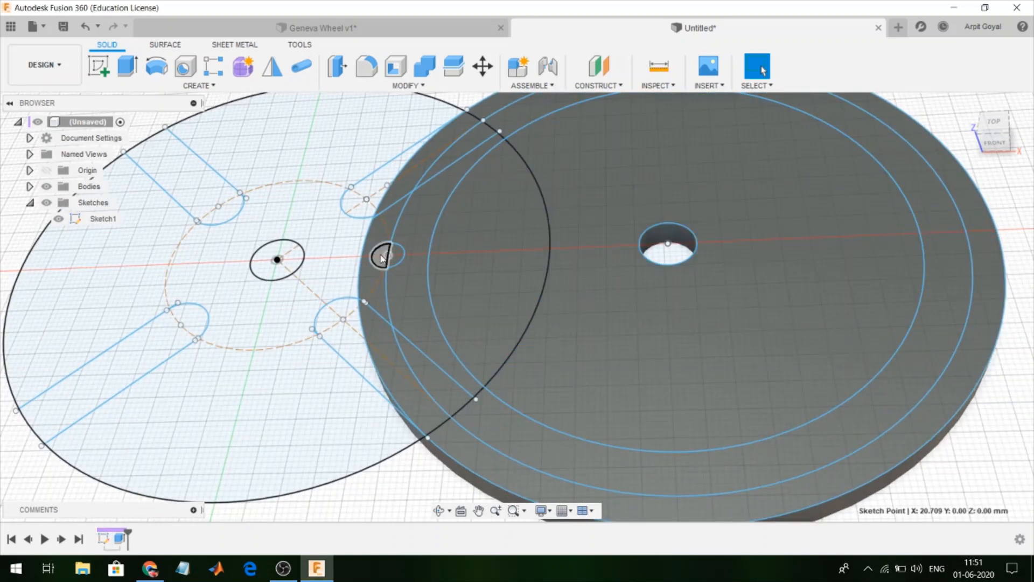
click(381, 255)
click(127, 65)
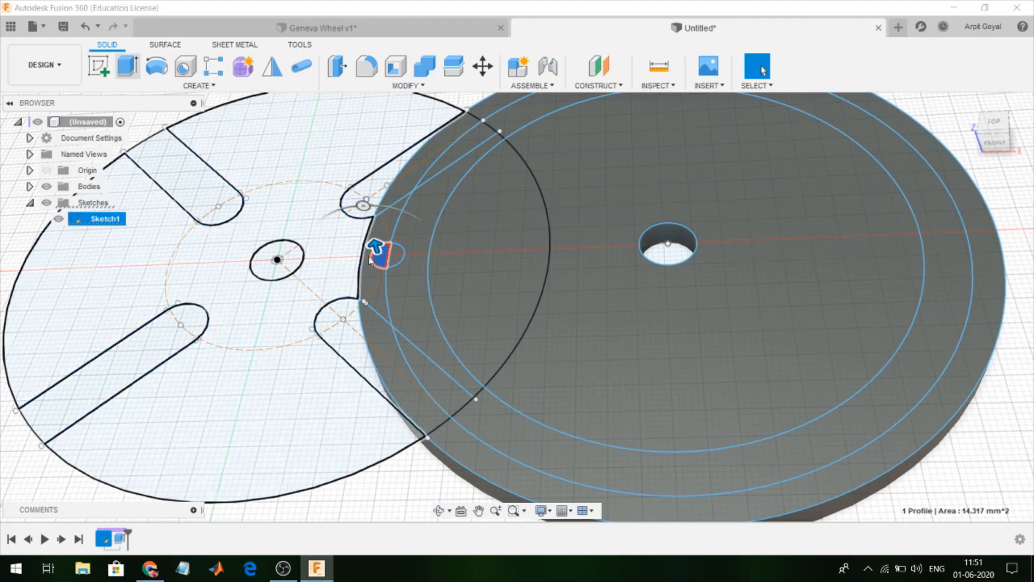
click(714, 326)
scroll(702, 236, down, 2)
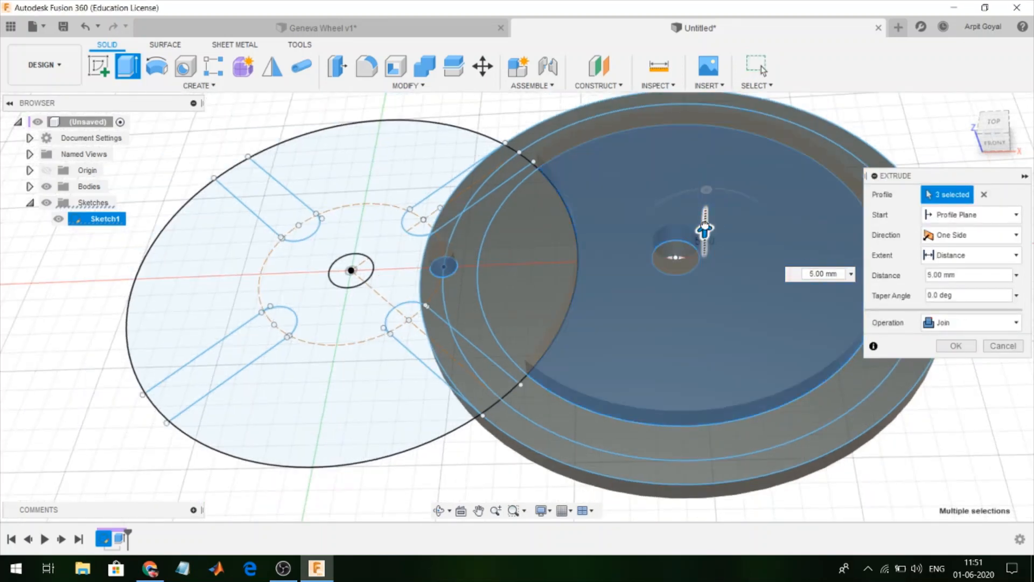
drag(704, 237, 705, 214)
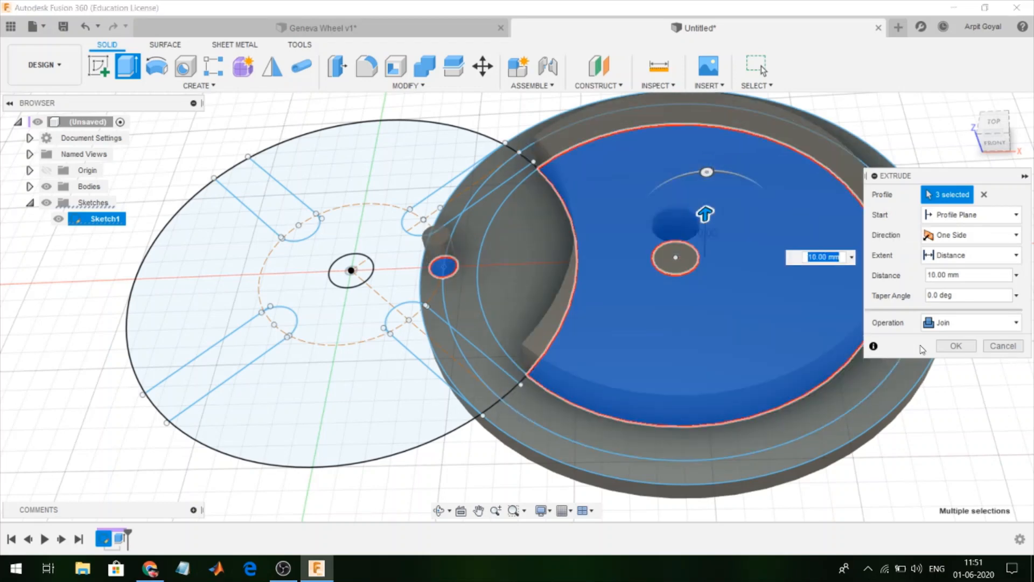
click(950, 346)
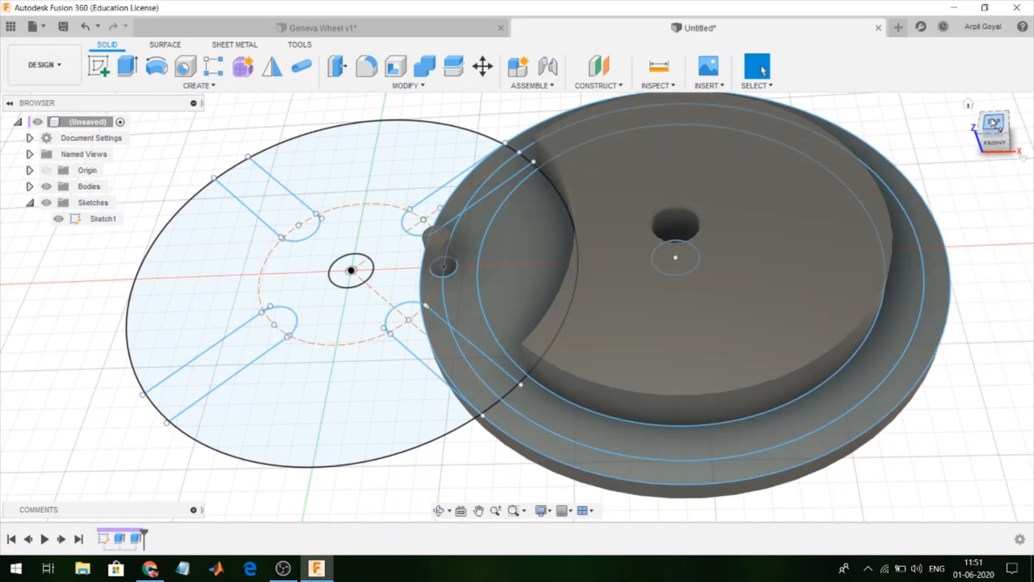
Hide the driver body so only the sketch profiles are shown.
click(999, 118)
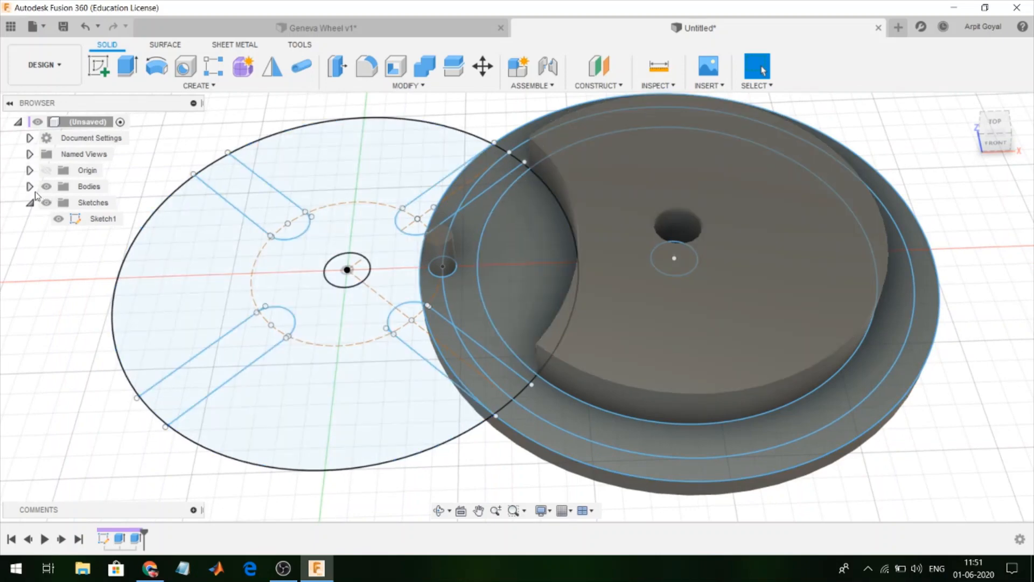
click(30, 187)
click(59, 203)
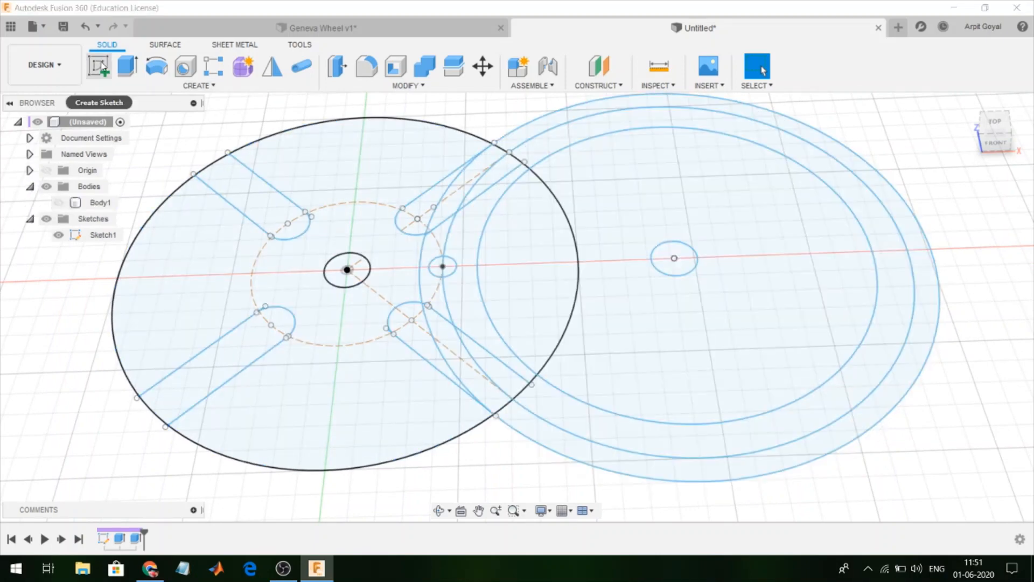
Extrude the four-slot wheel as a new body, including its overlap with the driver circles but excluding the slots and centre hole.
click(127, 65)
click(191, 310)
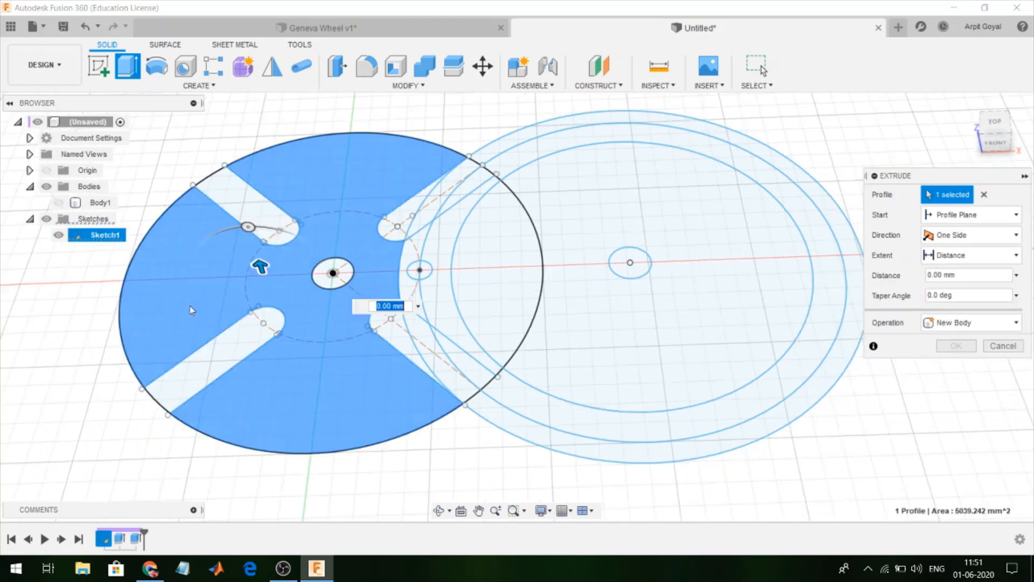
scroll(191, 310, down, 2)
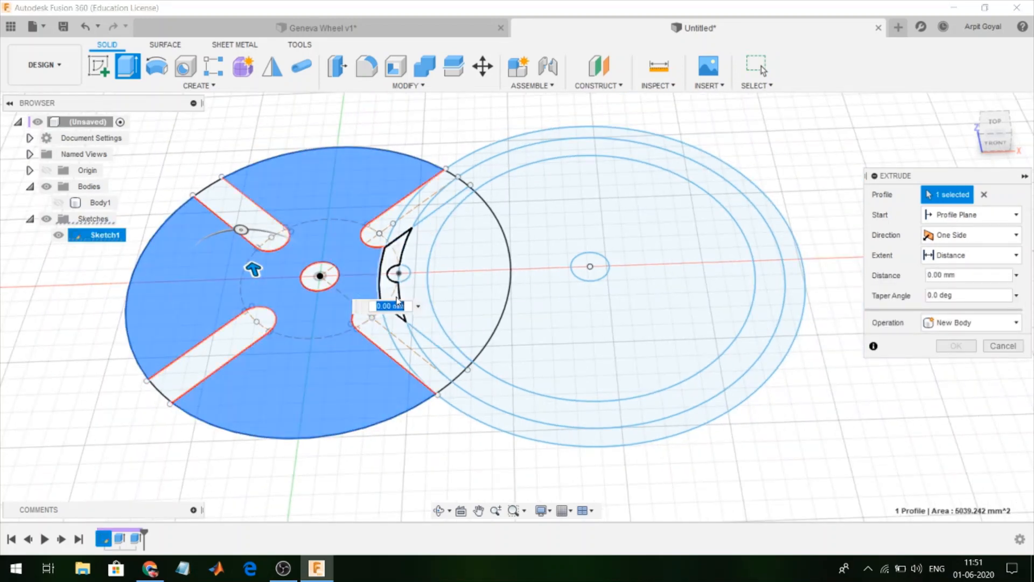
click(401, 271)
scroll(402, 277, up, 3)
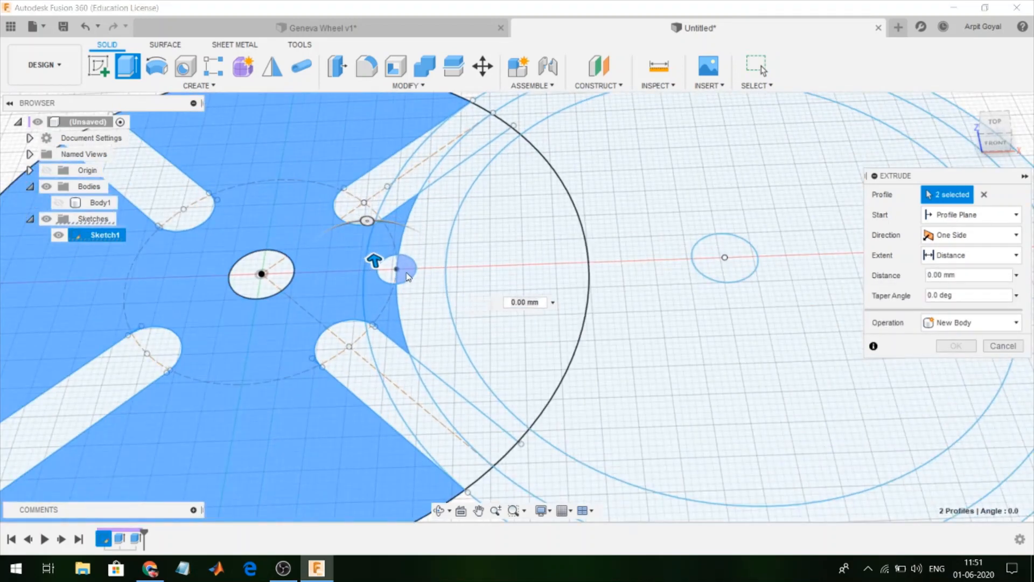
click(408, 276)
click(428, 234)
scroll(428, 235, down, 2)
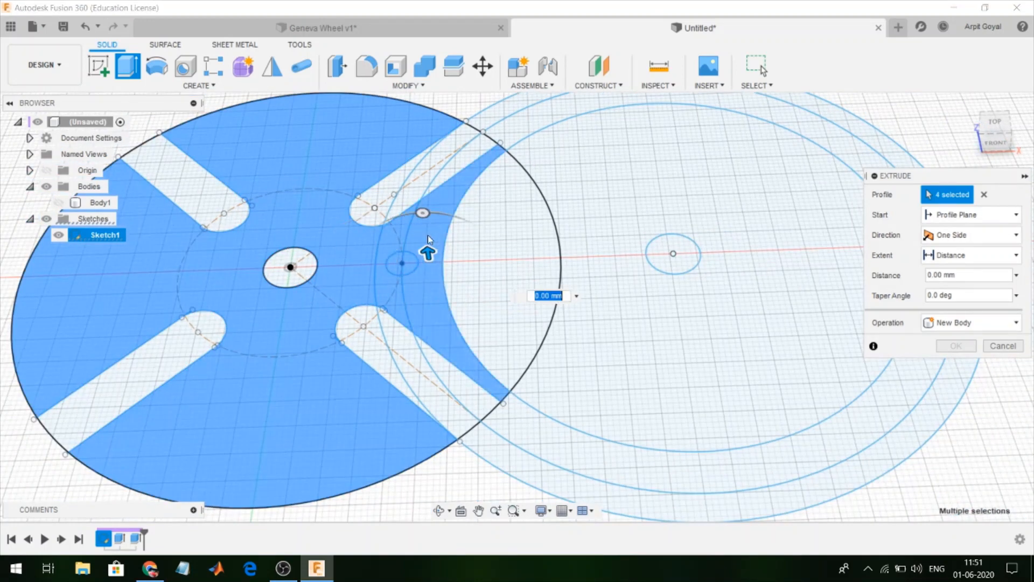
scroll(428, 235, down, 2)
scroll(426, 237, down, 1)
click(481, 301)
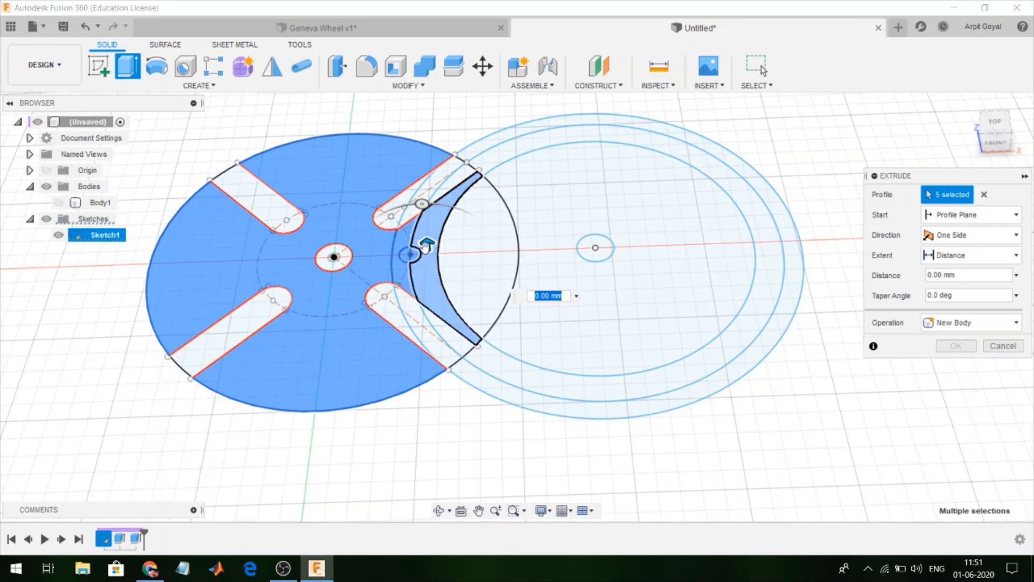
click(467, 243)
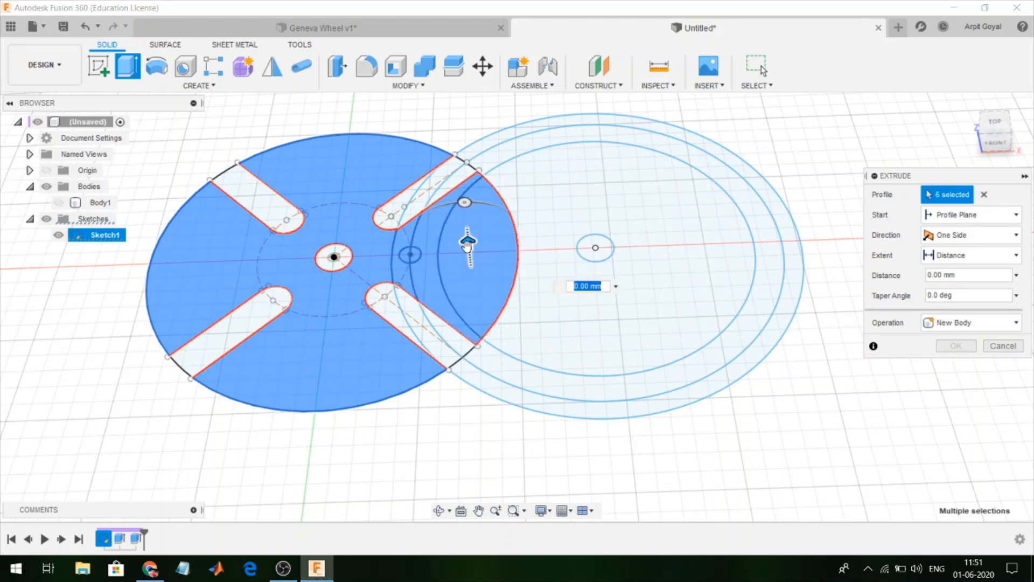
text(5)
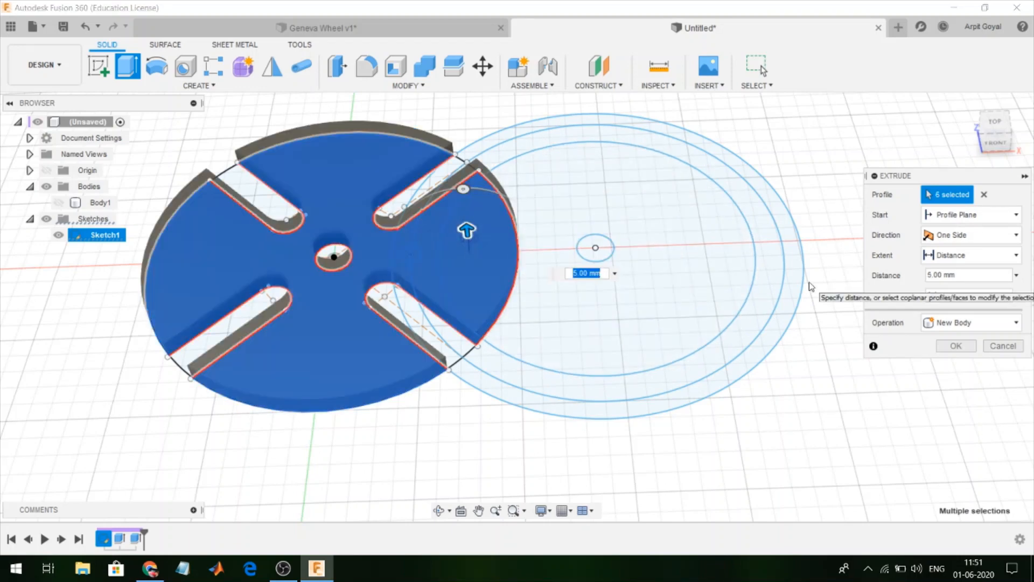
key(Return)
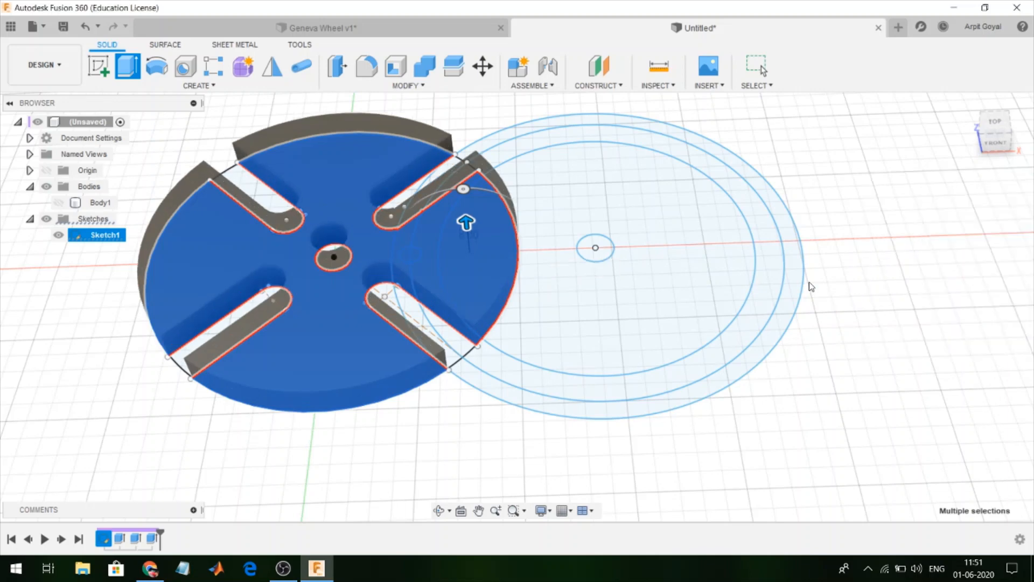
Cut the lens-shaped overlap between the wheel and the driver's 85 mm disc circle out of the wheel, extruding it 25 mm.
click(127, 66)
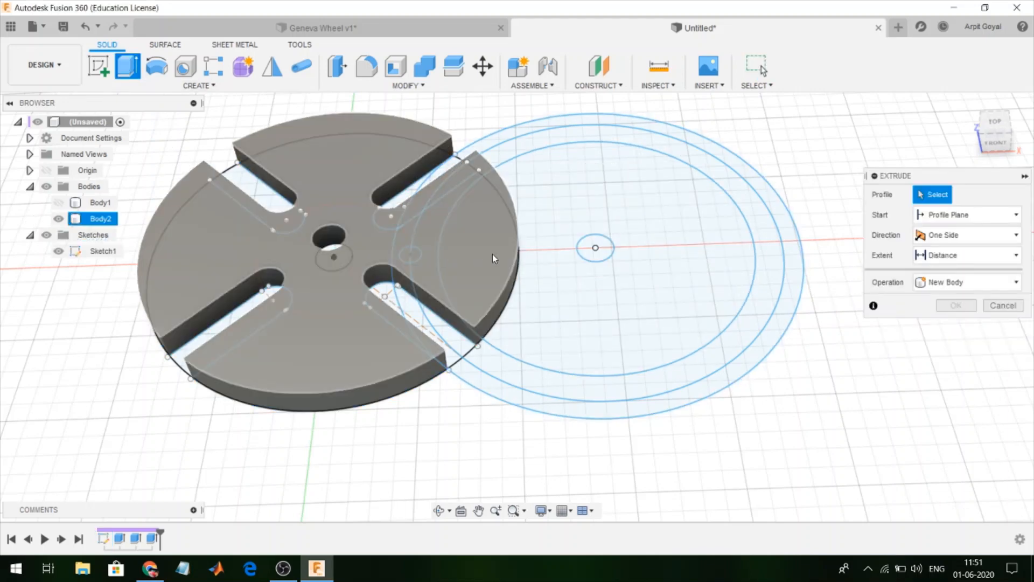
drag(492, 254, 512, 306)
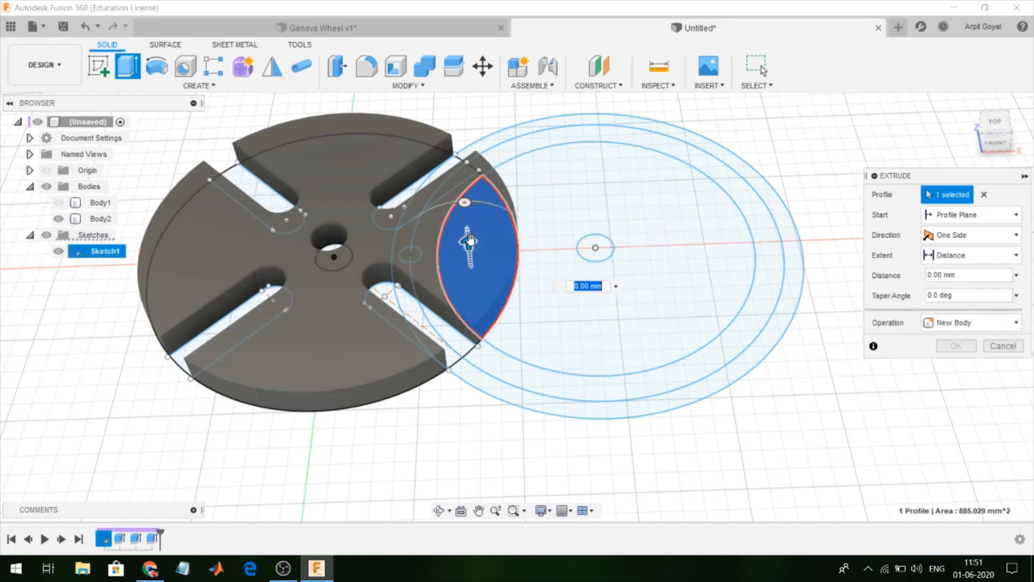
drag(469, 241, 467, 230)
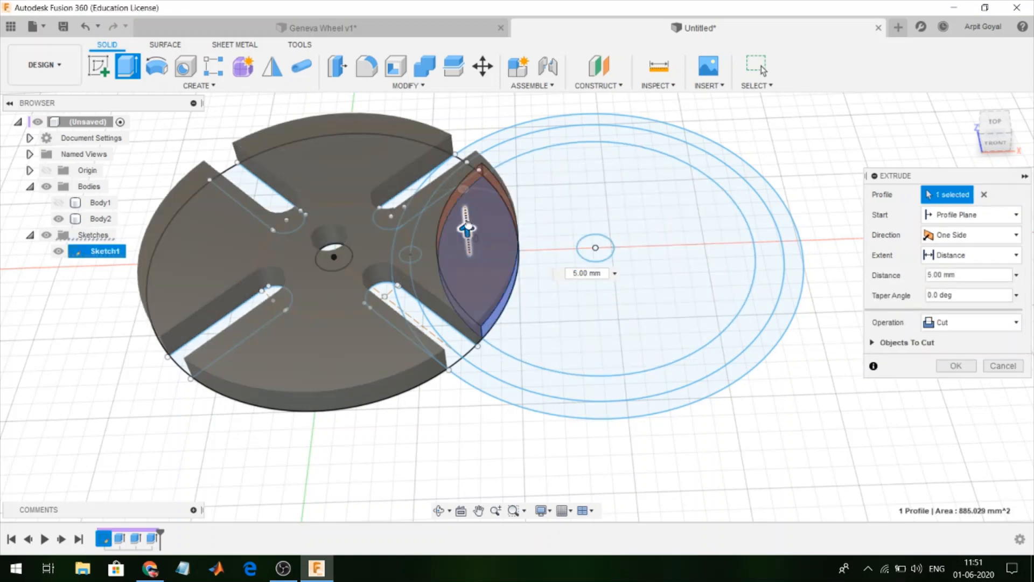
click(995, 123)
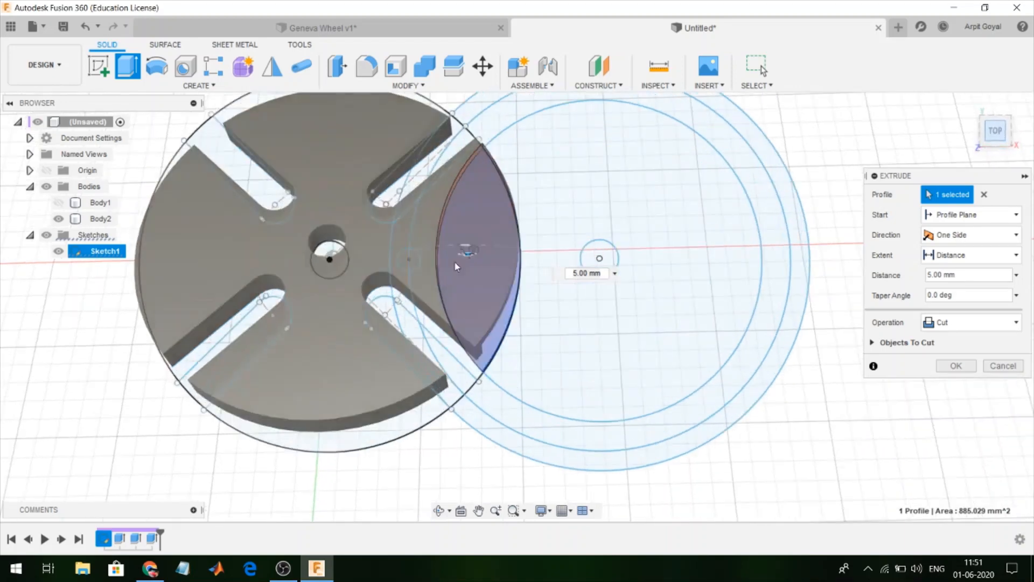
drag(995, 134, 1000, 125)
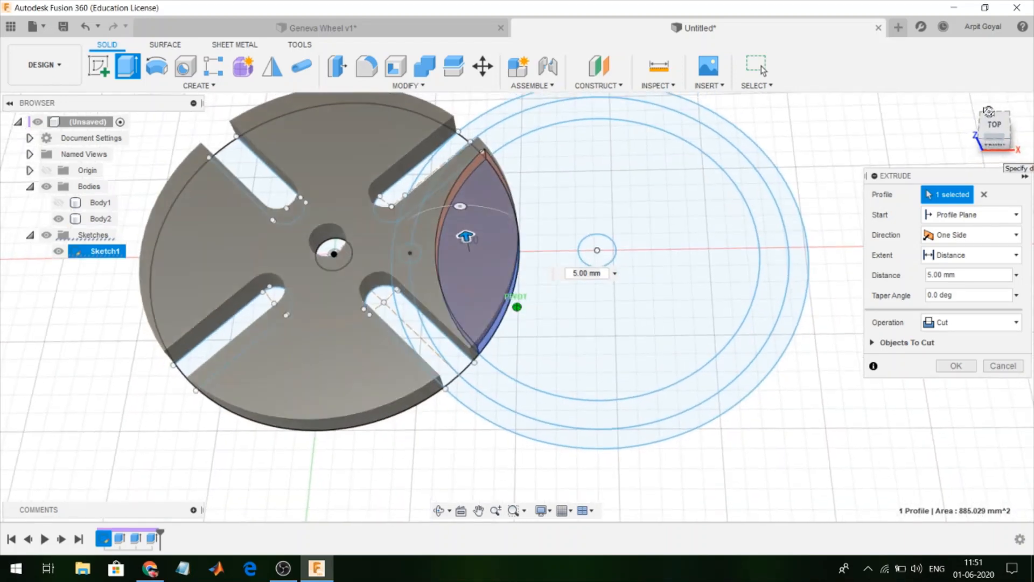
drag(466, 236, 462, 211)
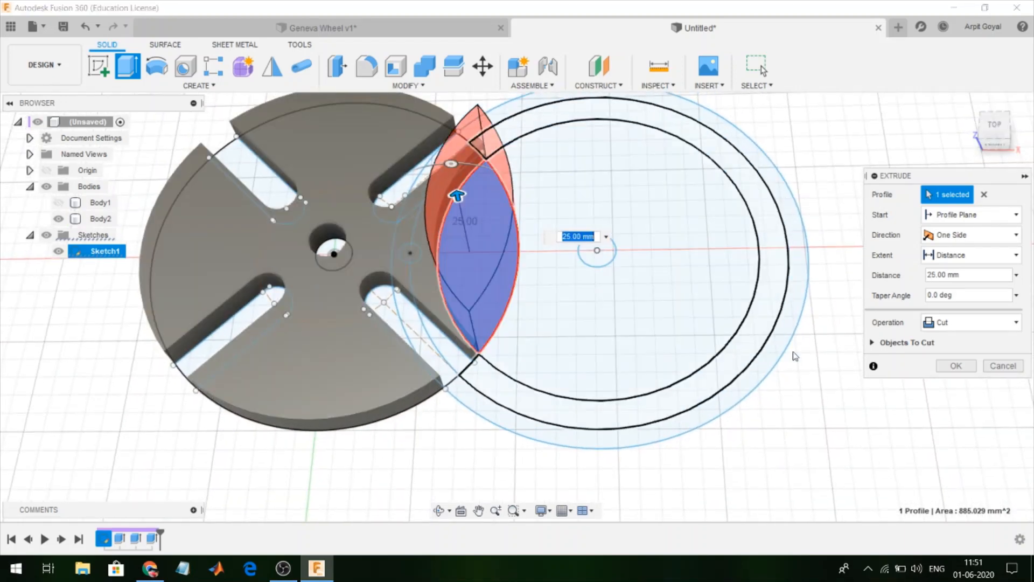
key(Return)
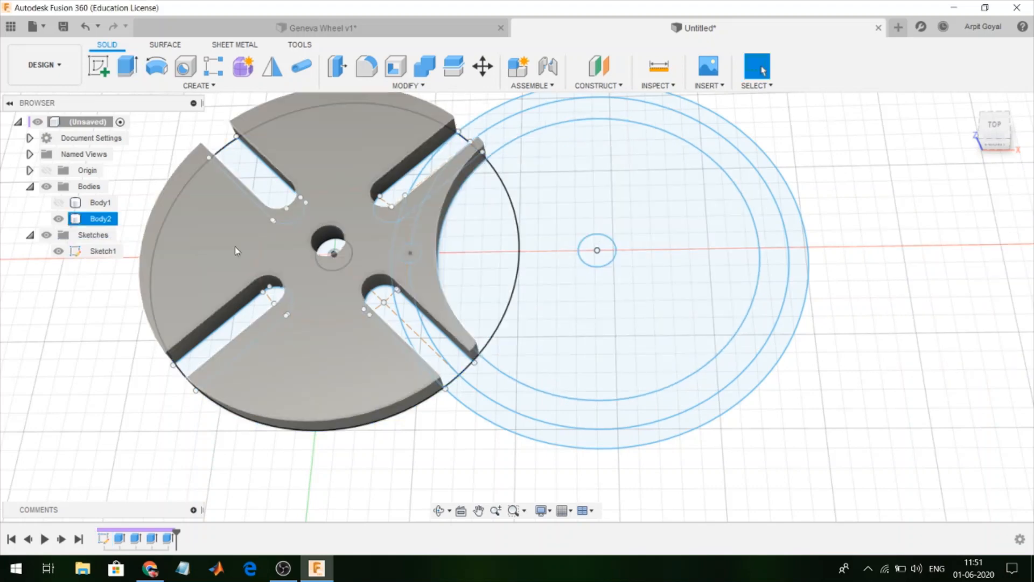
Circular-pattern the curved recess cut fully around the wheel's central axis with a quantity of 4.
click(142, 85)
mouse_move(162, 394)
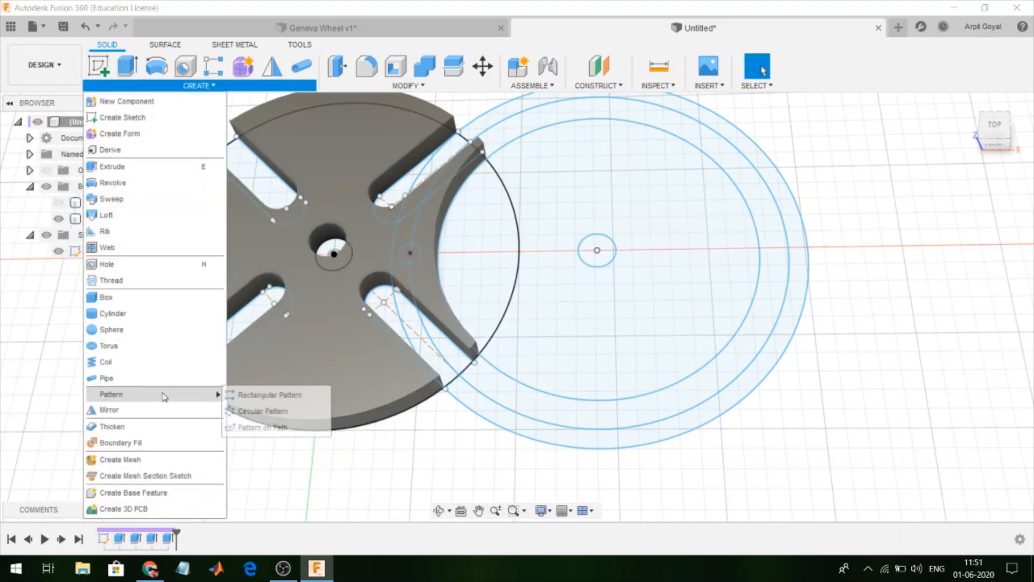
click(295, 410)
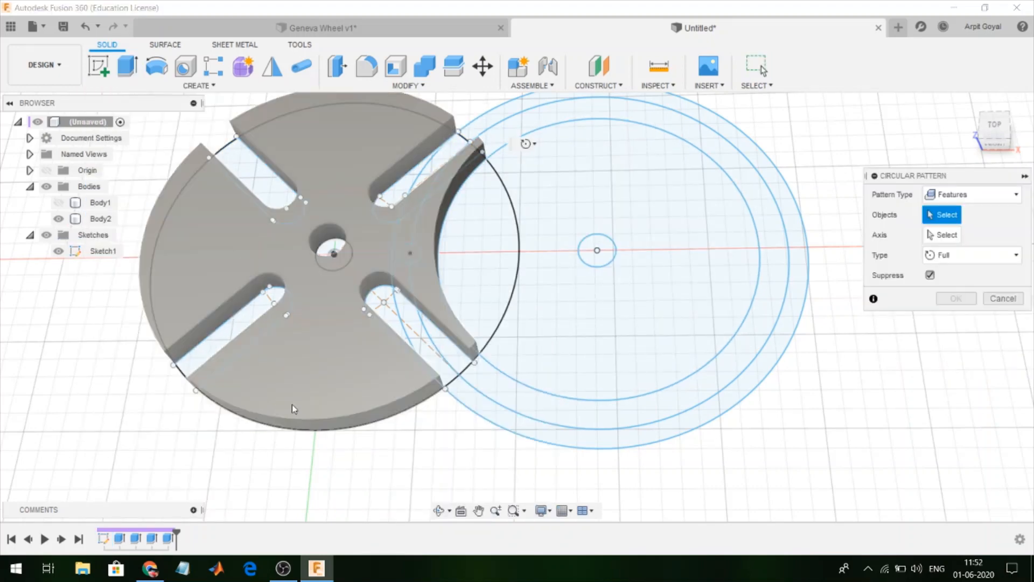
click(168, 539)
click(942, 239)
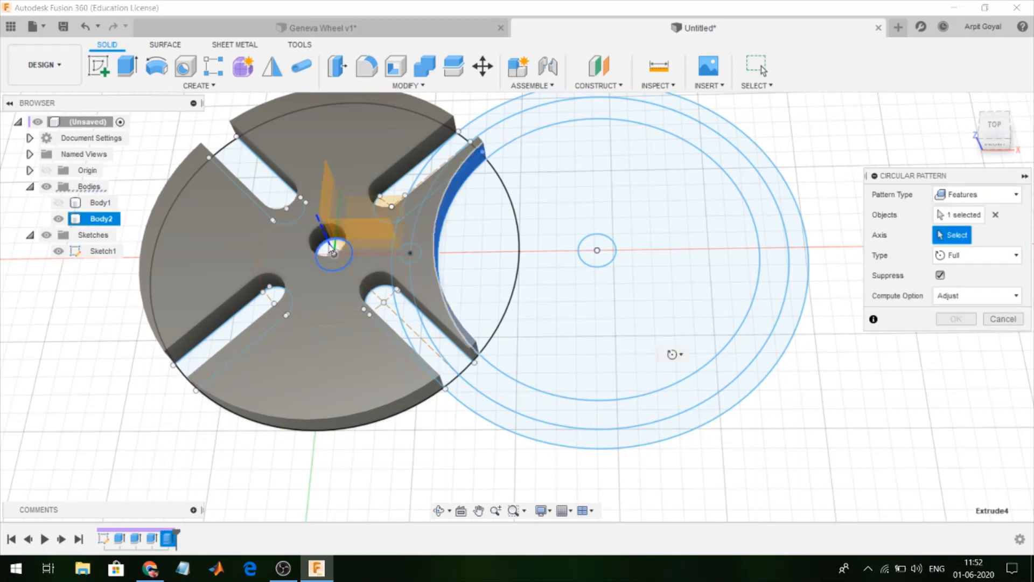
click(426, 250)
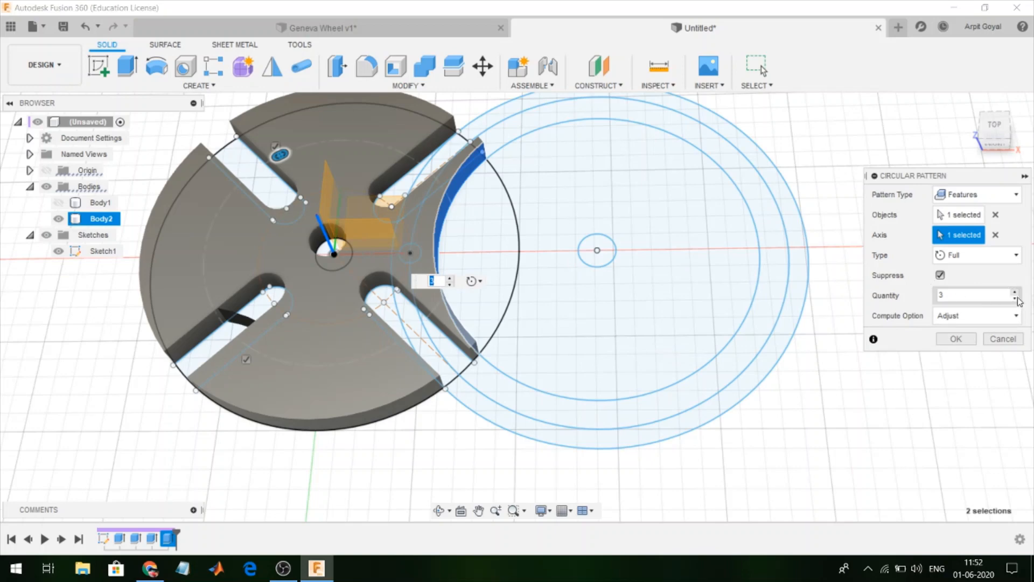
click(954, 339)
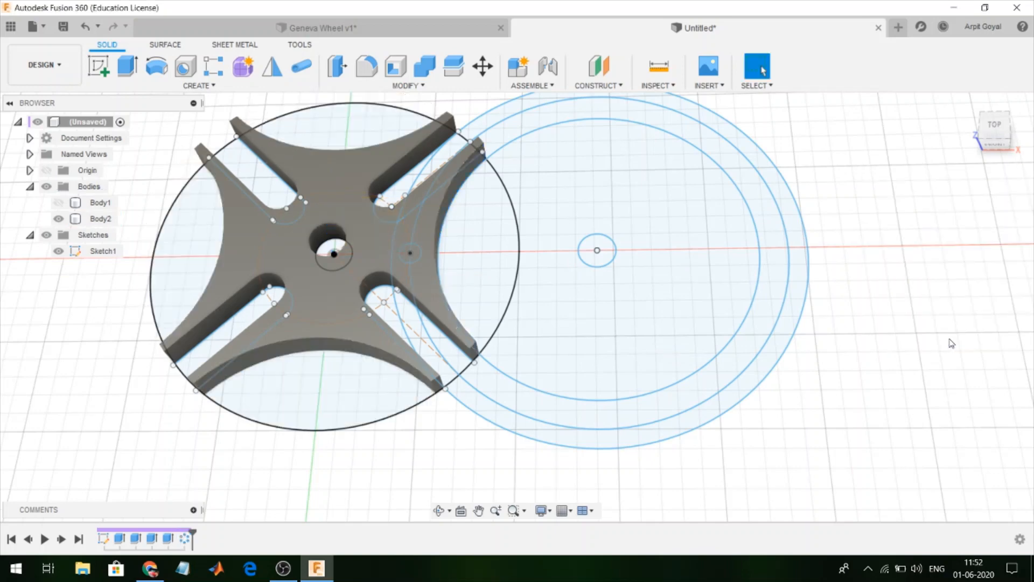
Check the driver body alongside the patterned wheel, and hide both bodies to leave only the sketch.
scroll(948, 341, down, 1)
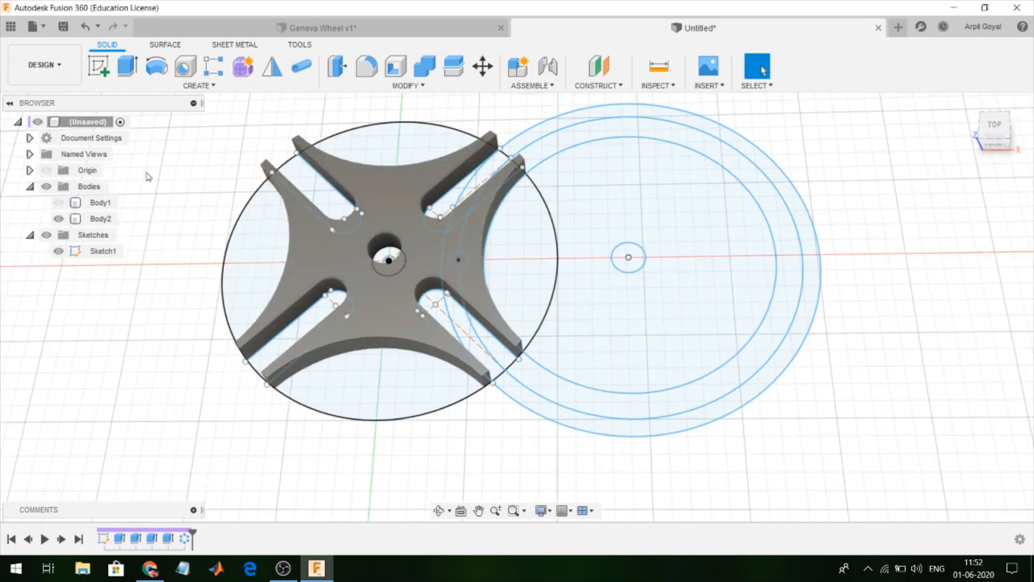
click(58, 203)
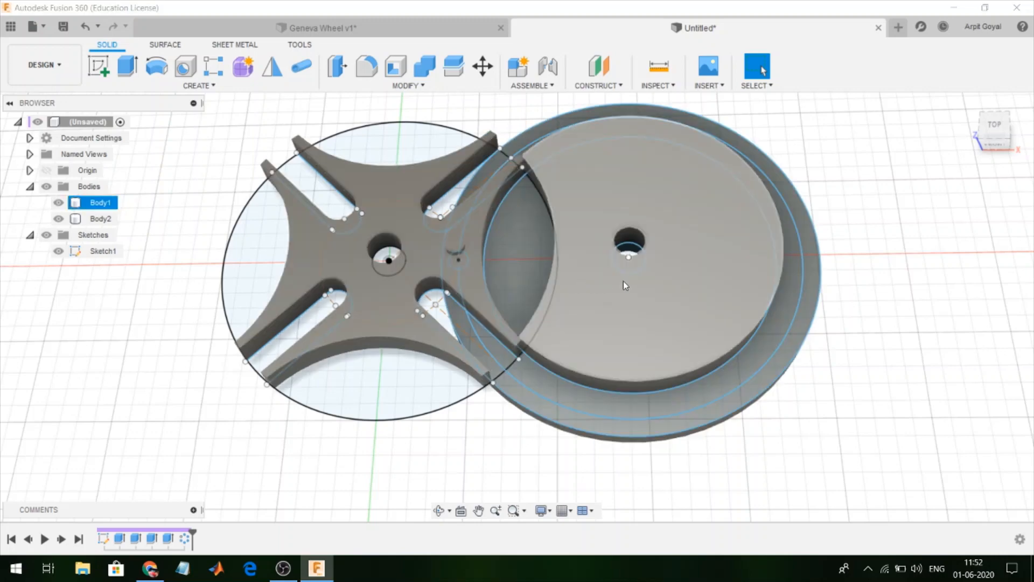
click(59, 205)
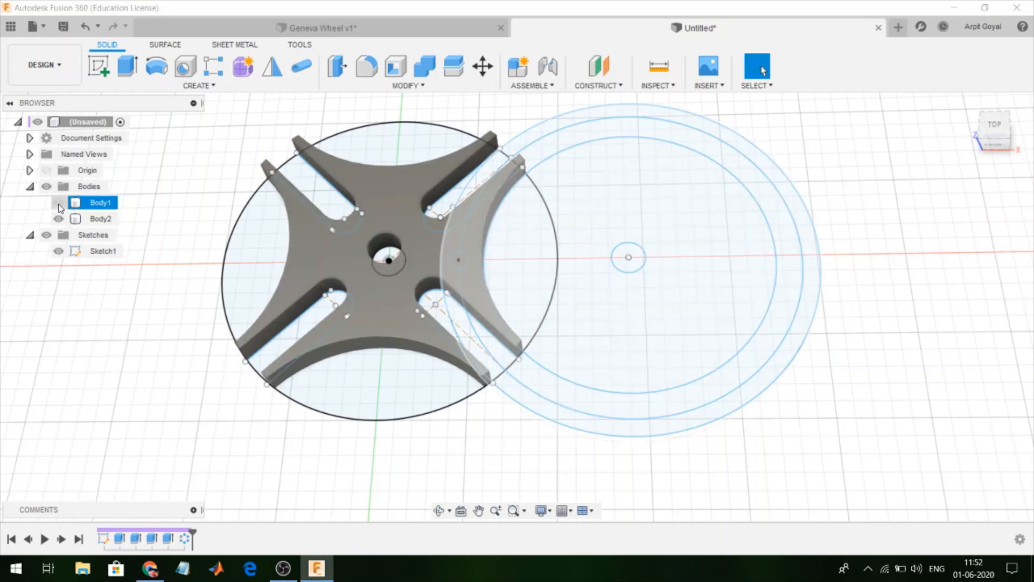
click(59, 219)
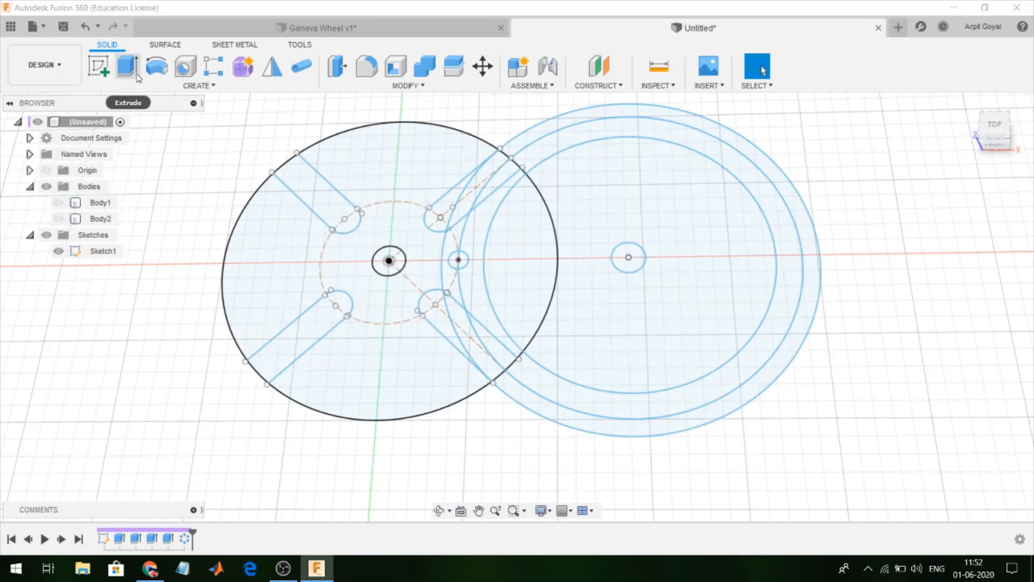
click(98, 66)
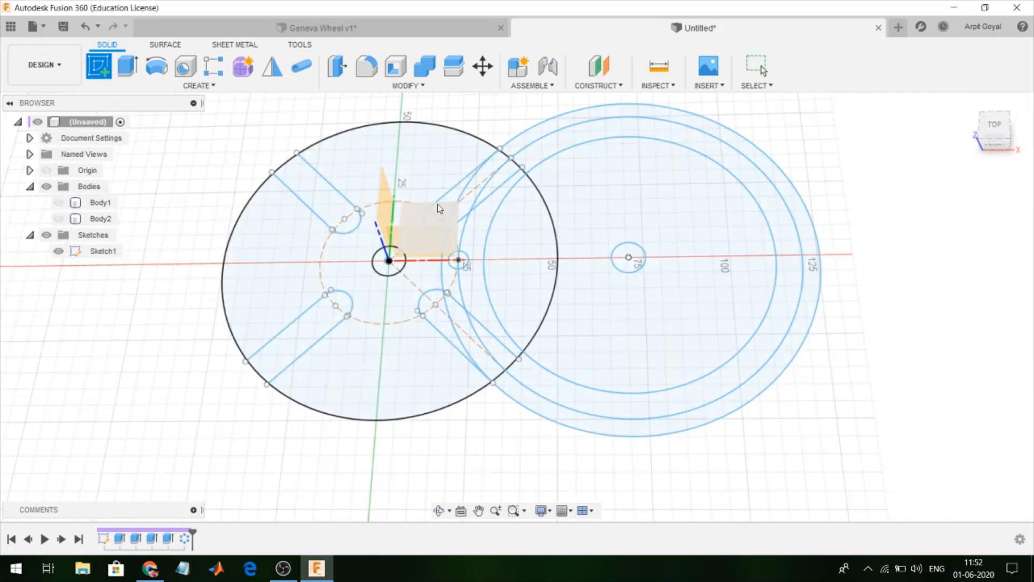
click(414, 212)
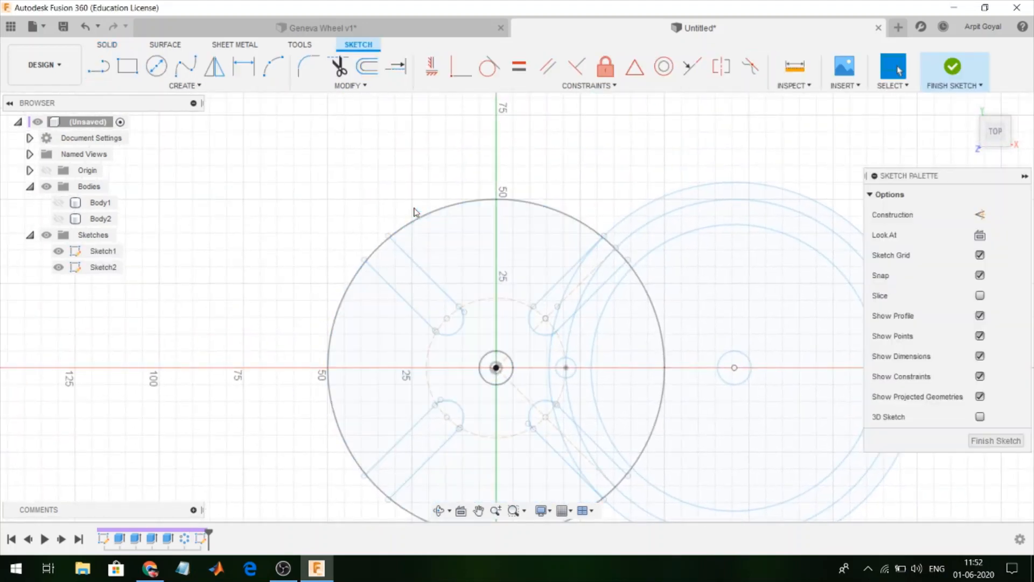
key(ctrl+z)
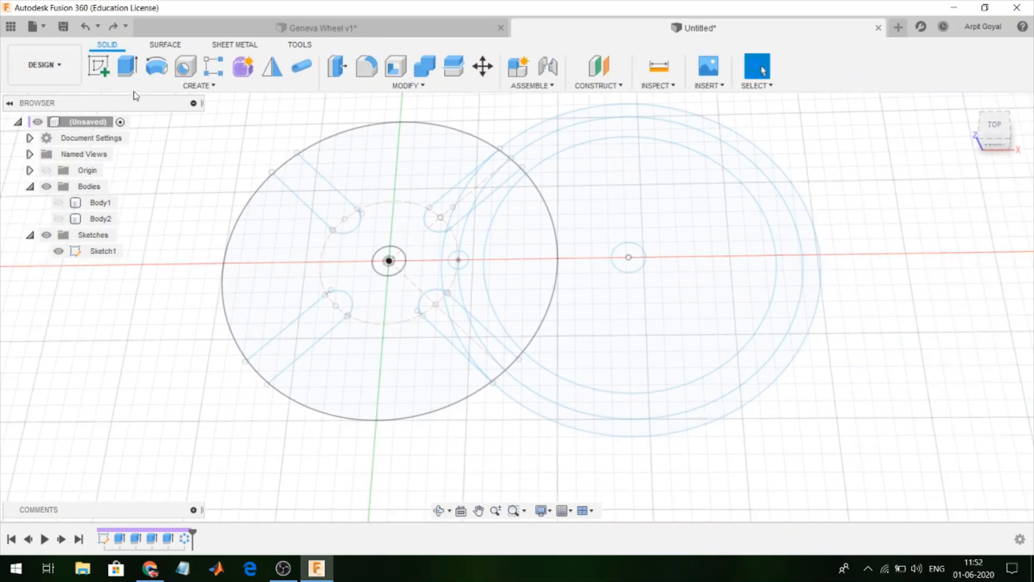
Start a new sketch on the horizontal origin plane containing the wheel and driver profiles.
click(99, 66)
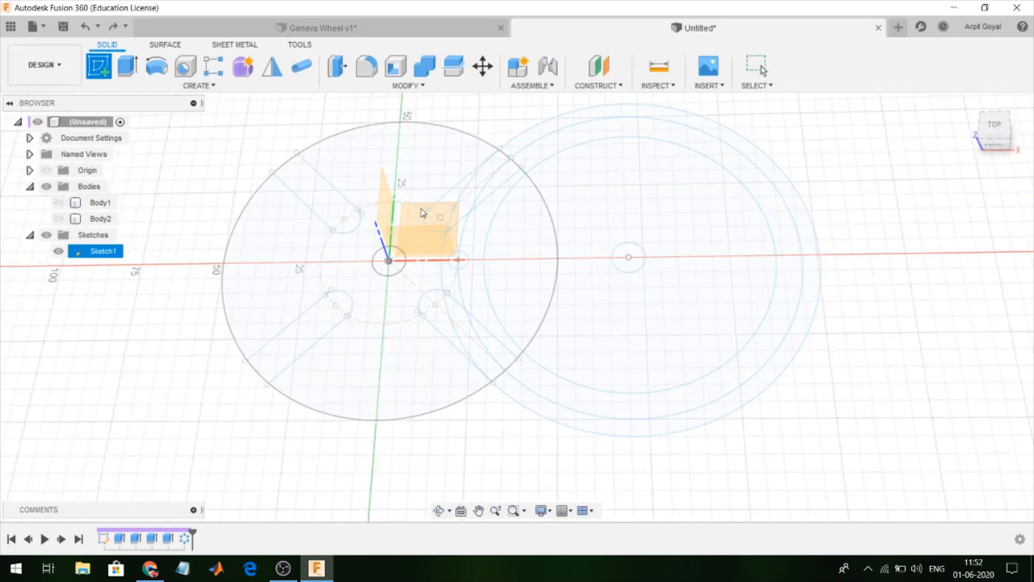
scroll(422, 211, up, 3)
scroll(422, 211, down, 5)
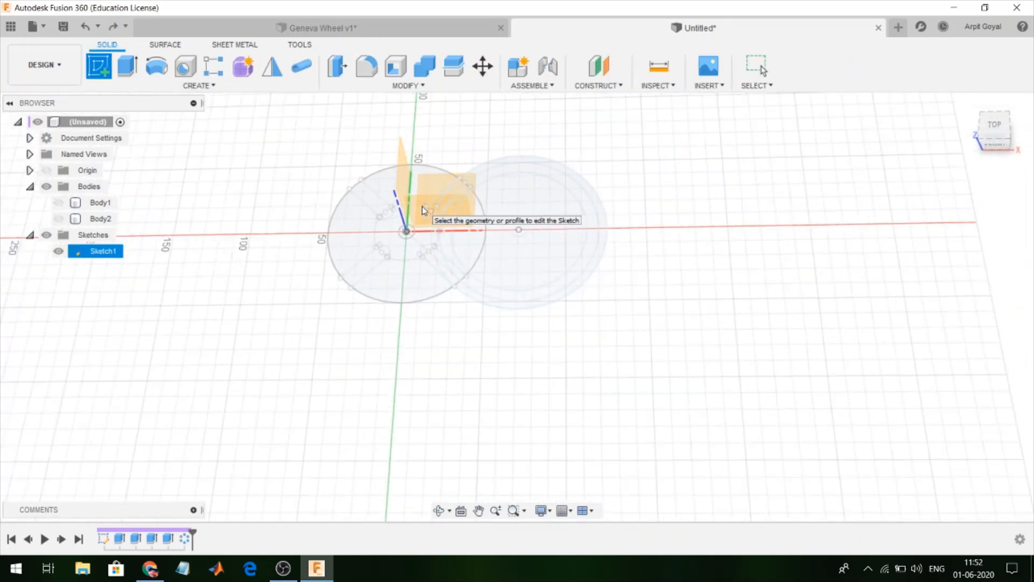
click(455, 173)
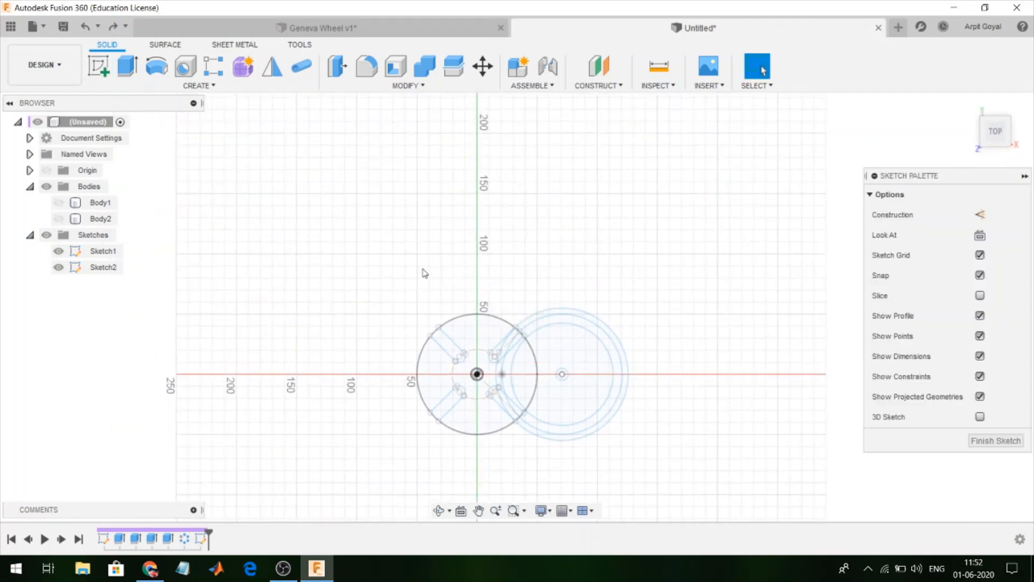
scroll(562, 407, up, 2)
scroll(562, 408, up, 3)
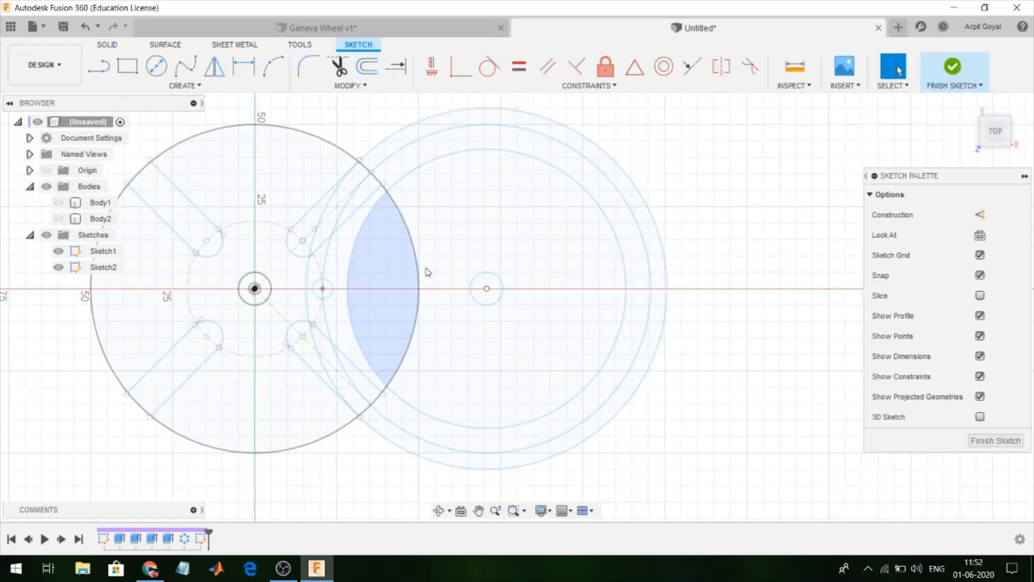
scroll(425, 269, down, 1)
click(196, 86)
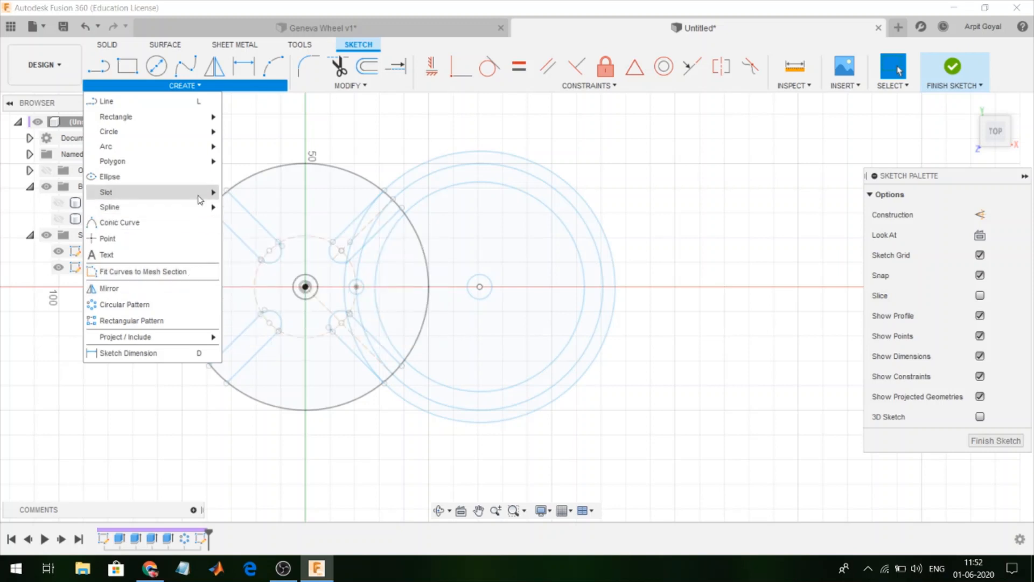
mouse_move(200, 194)
click(260, 193)
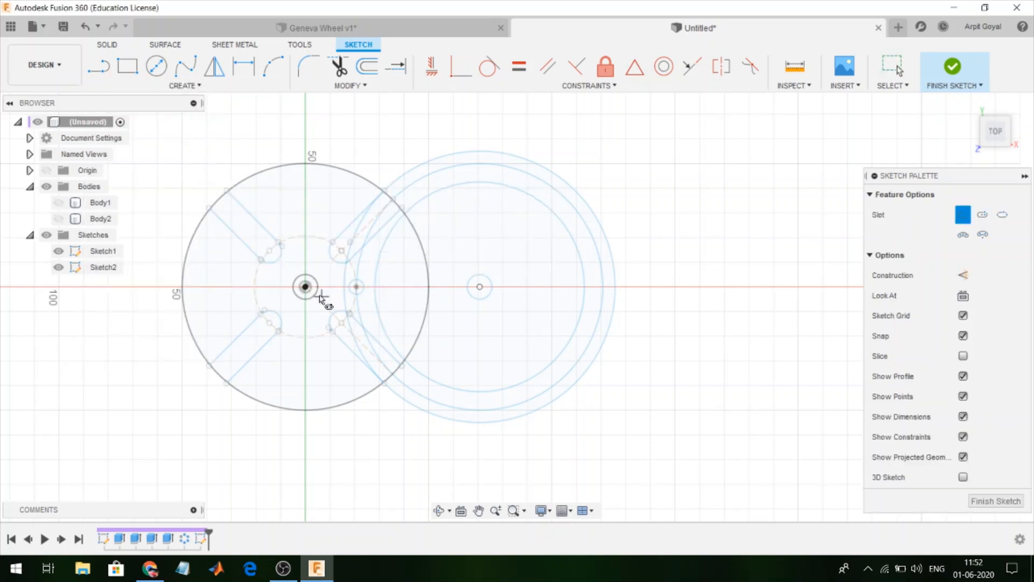
click(305, 287)
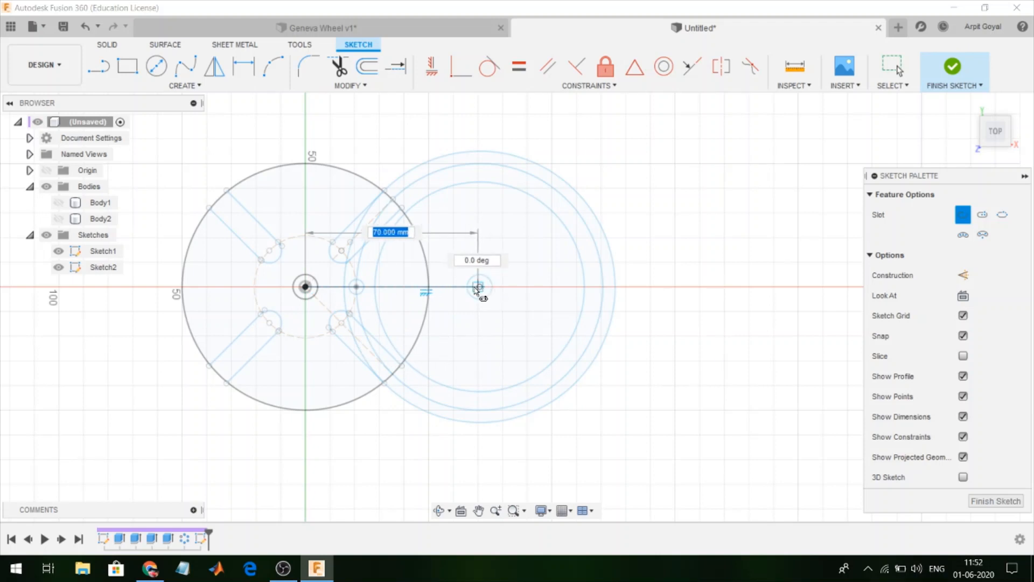
key(Escape)
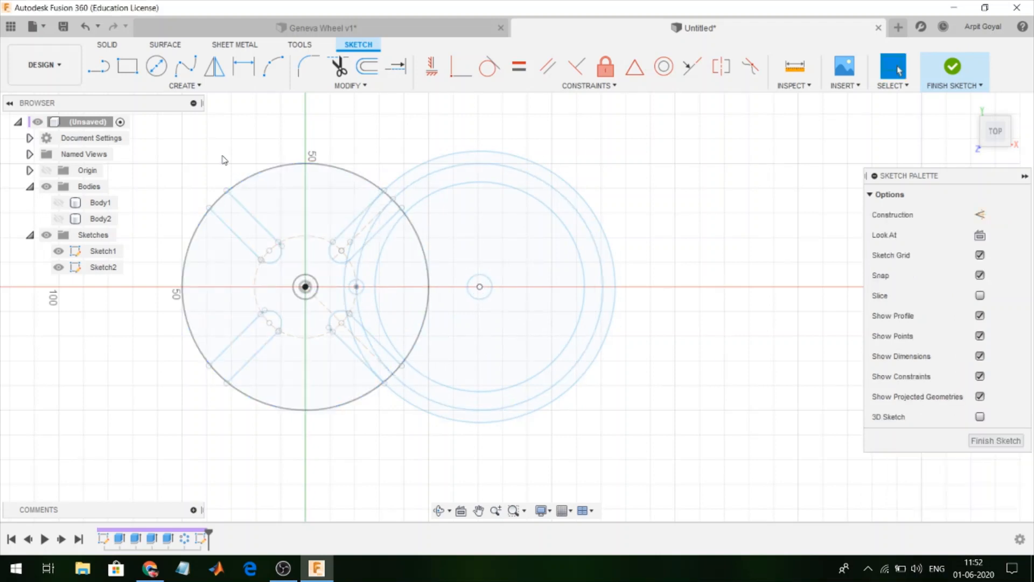
Project the driver circles' centre point into the new sketch with the projection link kept on.
click(180, 85)
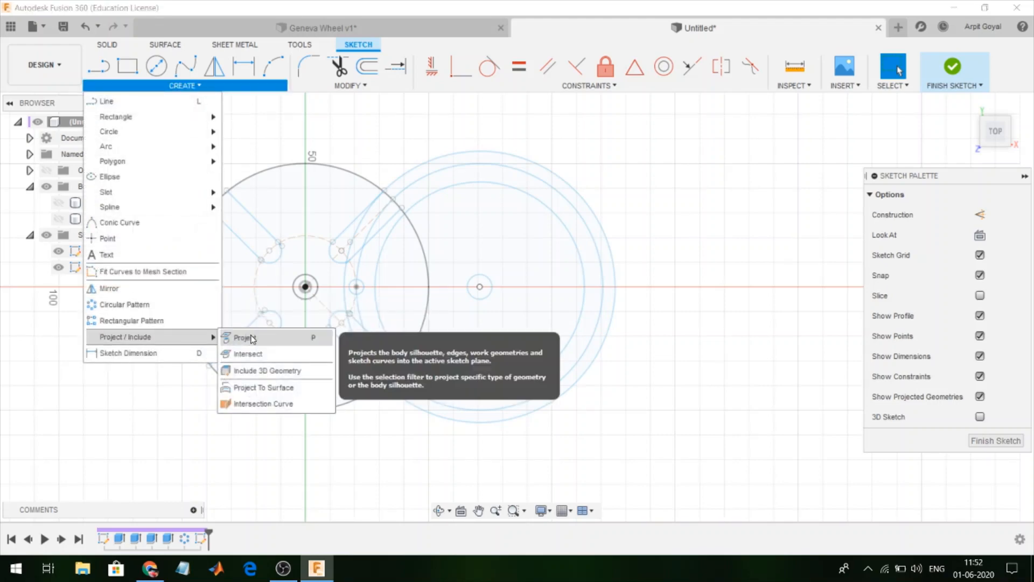
click(240, 337)
scroll(500, 308, up, 3)
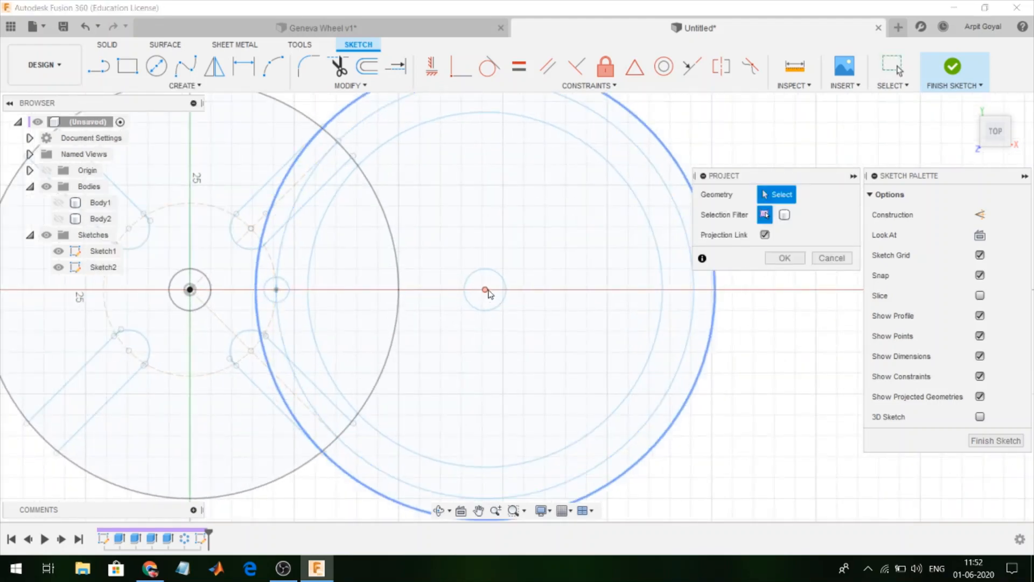
click(486, 290)
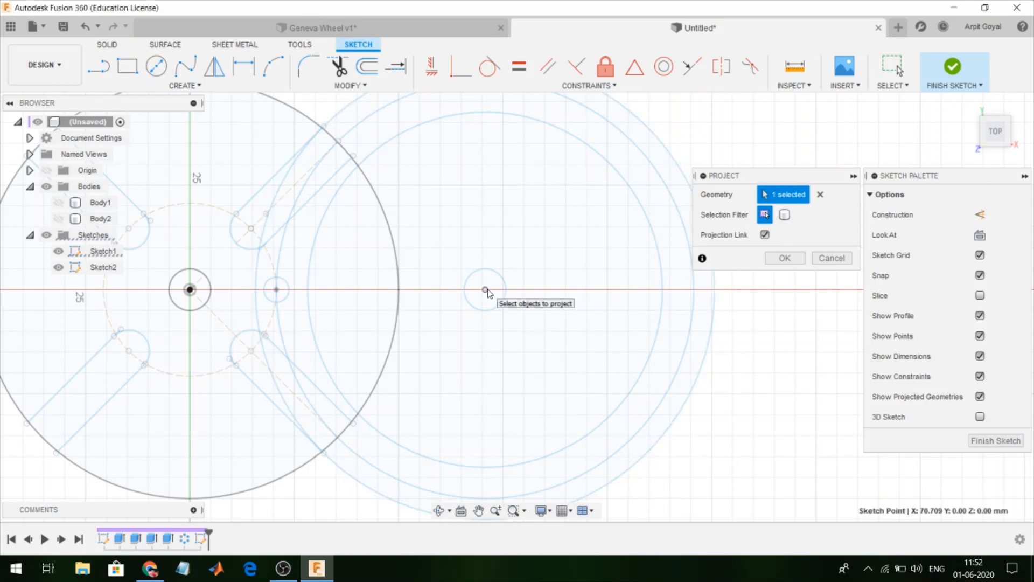
click(766, 263)
scroll(689, 253, down, 3)
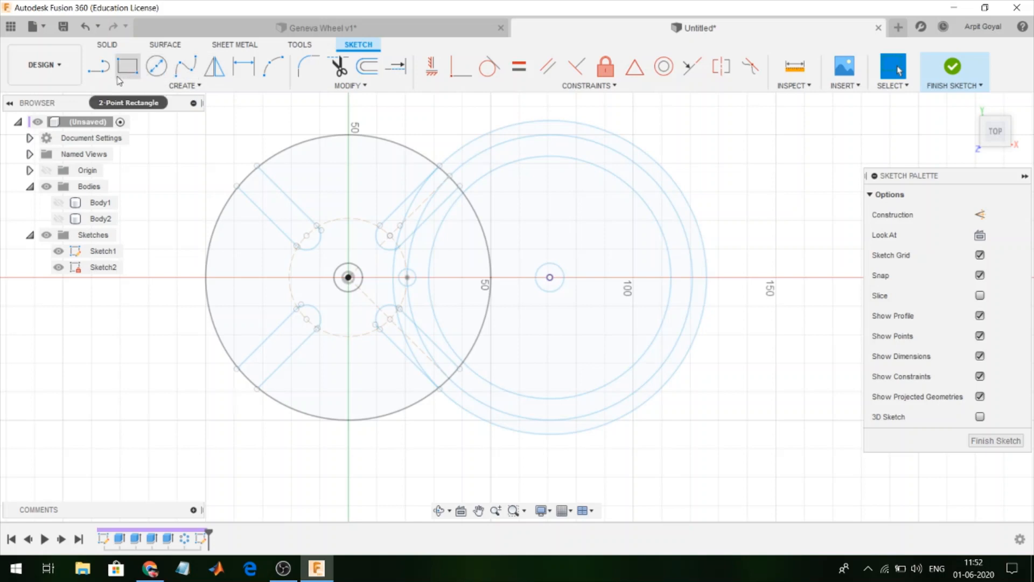
Draw a center-to-center slot from the wheel's centre to the driver's centre, wide enough to enclose both outer circles.
click(184, 85)
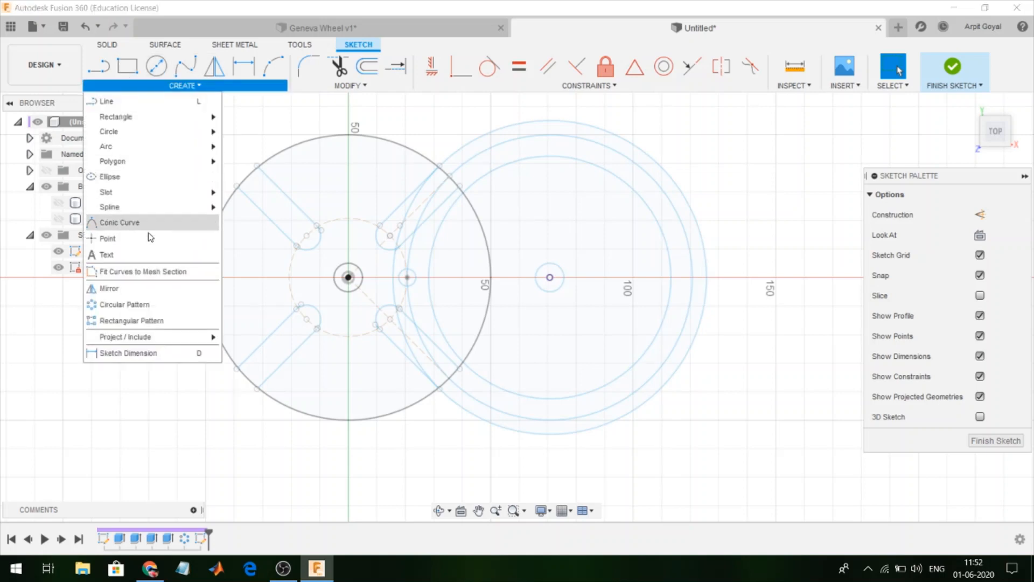
mouse_move(178, 192)
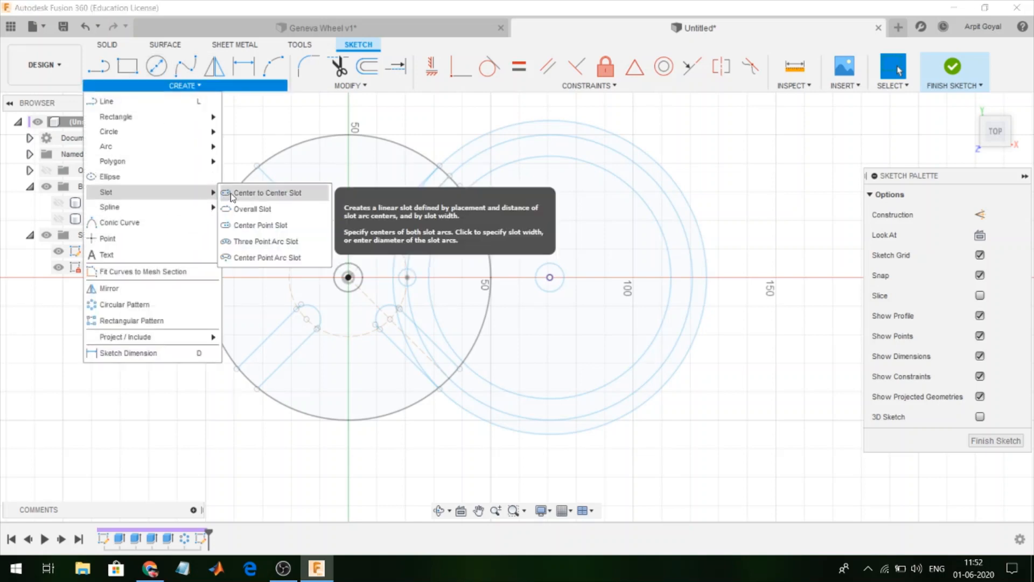
click(254, 194)
click(348, 277)
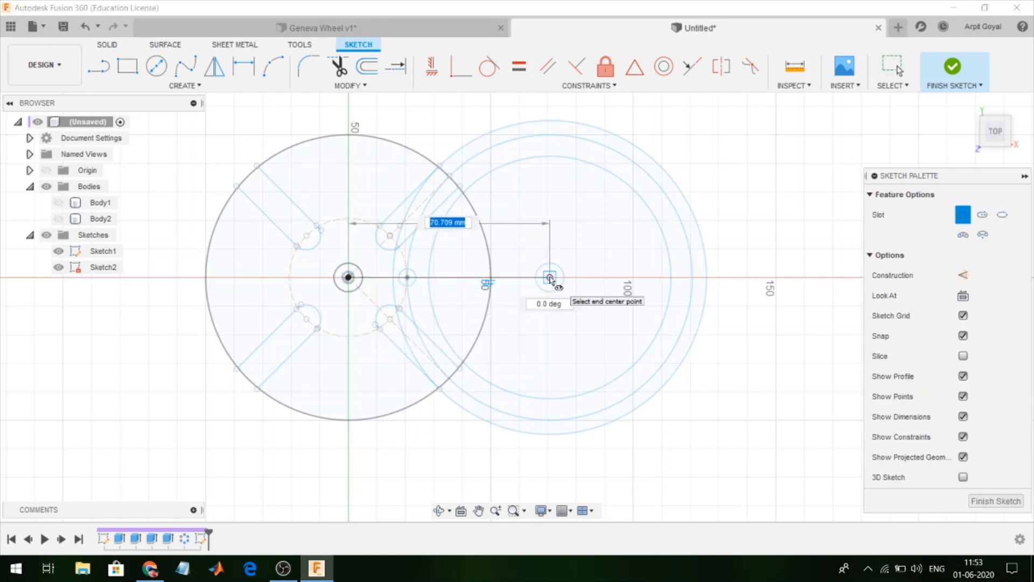
click(549, 278)
scroll(554, 237, down, 2)
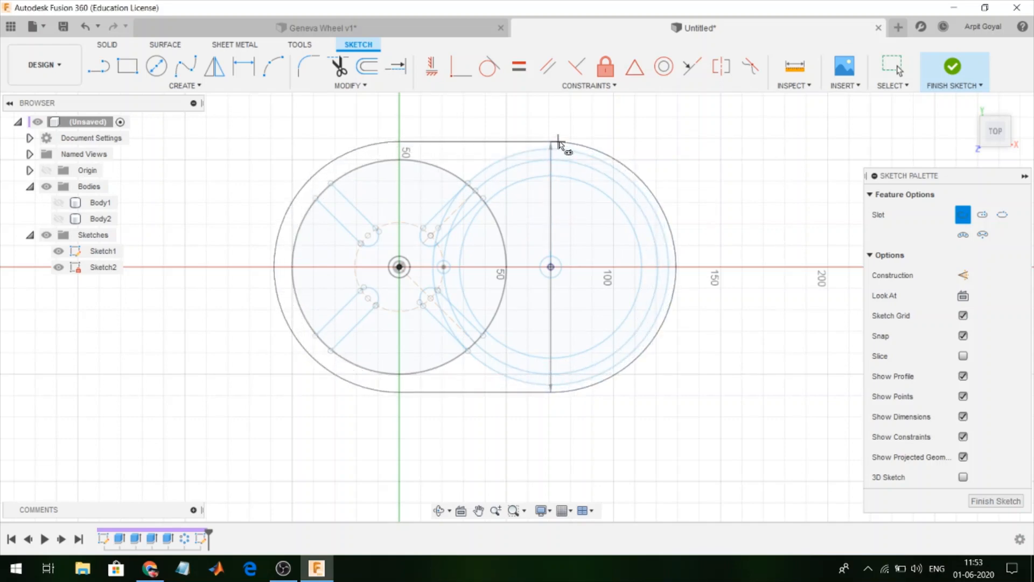
click(558, 142)
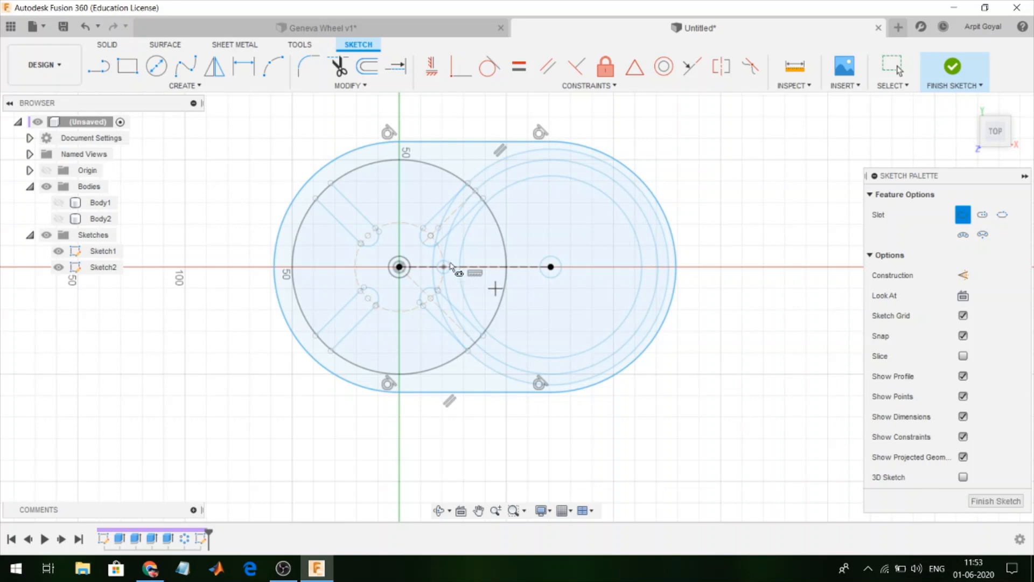
scroll(420, 272, up, 3)
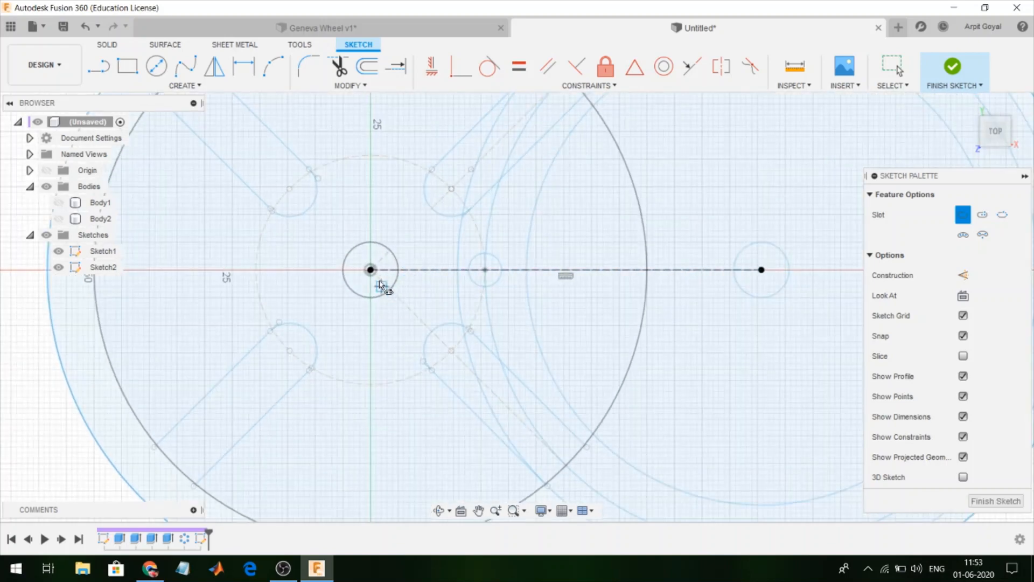
click(371, 270)
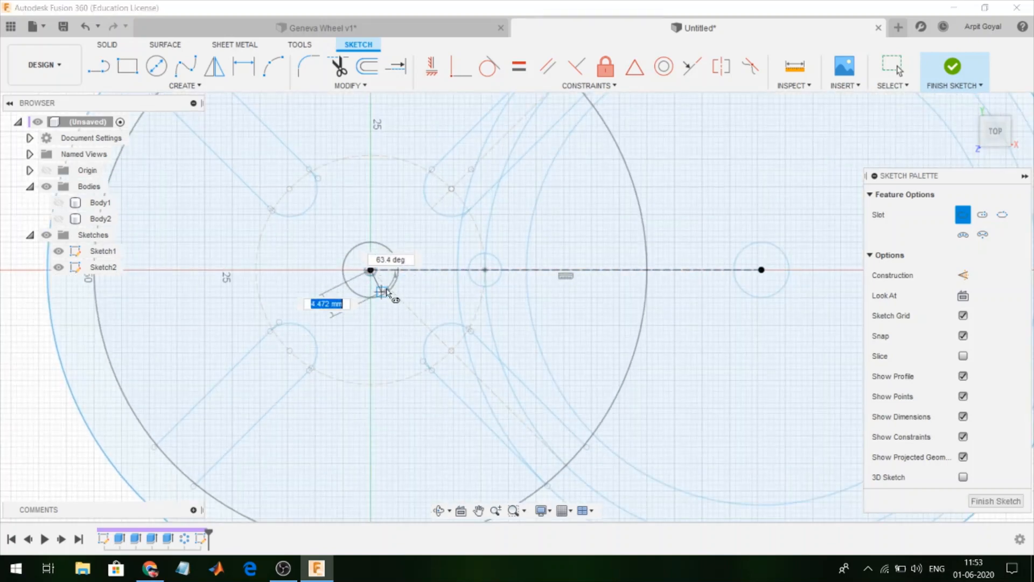
key(Escape)
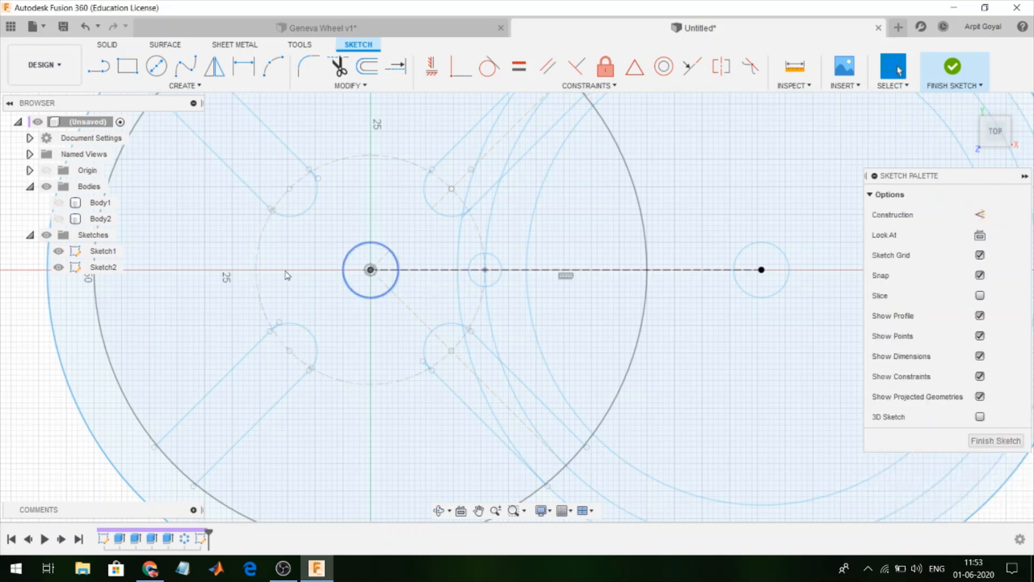
Hide Sketch1 and draw a 10 mm diameter circle centred on the origin inside the slot.
click(58, 251)
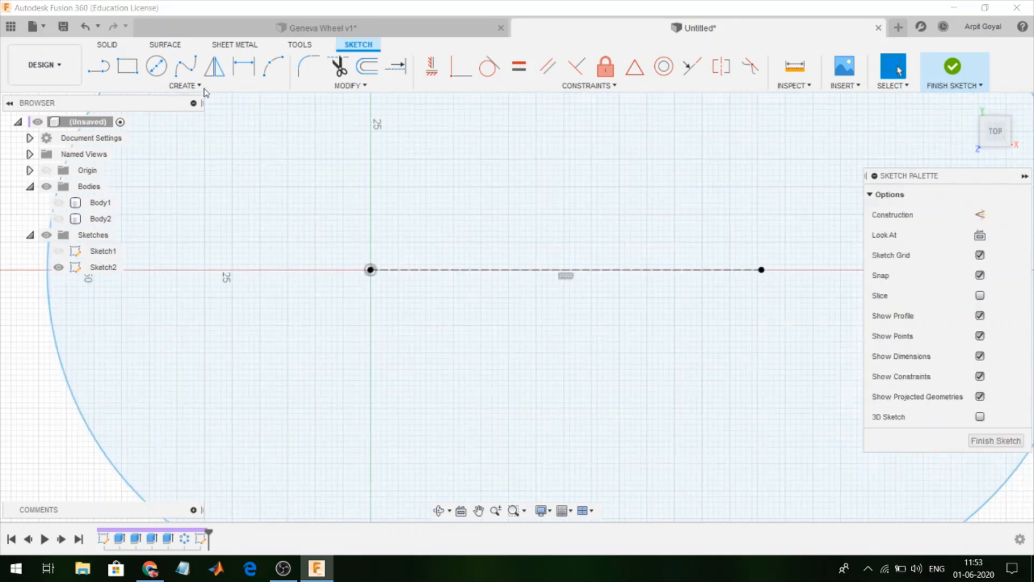
click(156, 66)
click(371, 270)
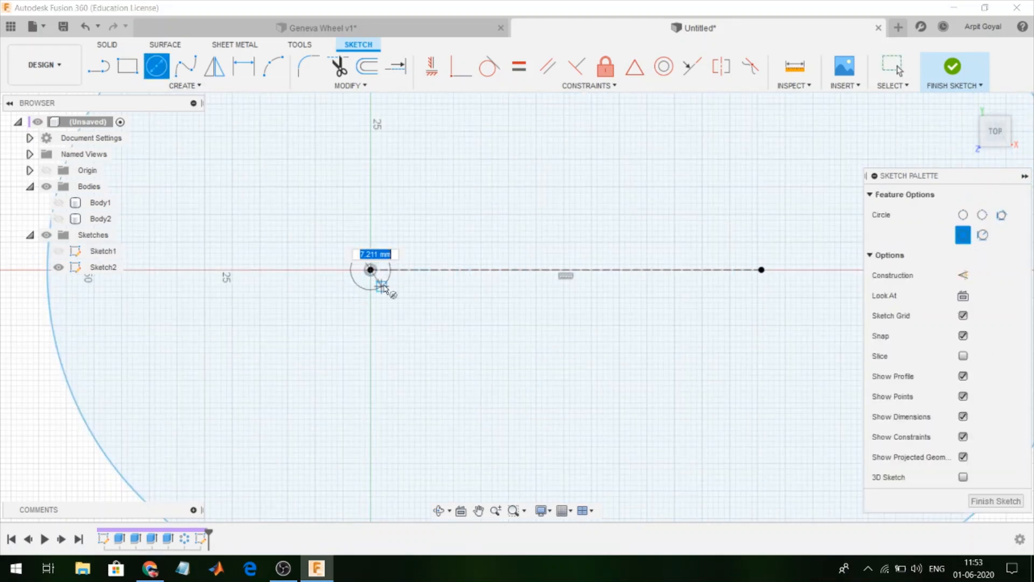
key(Return)
key(Escape)
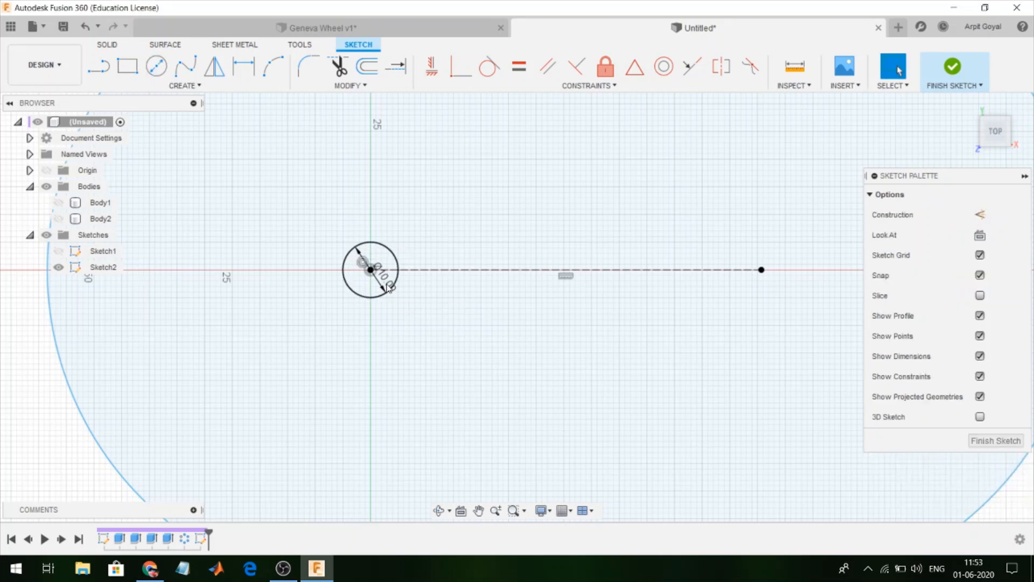
Draw a 10 mm diameter circle on the slot's driver-side centre point and finish the sketch.
key(c)
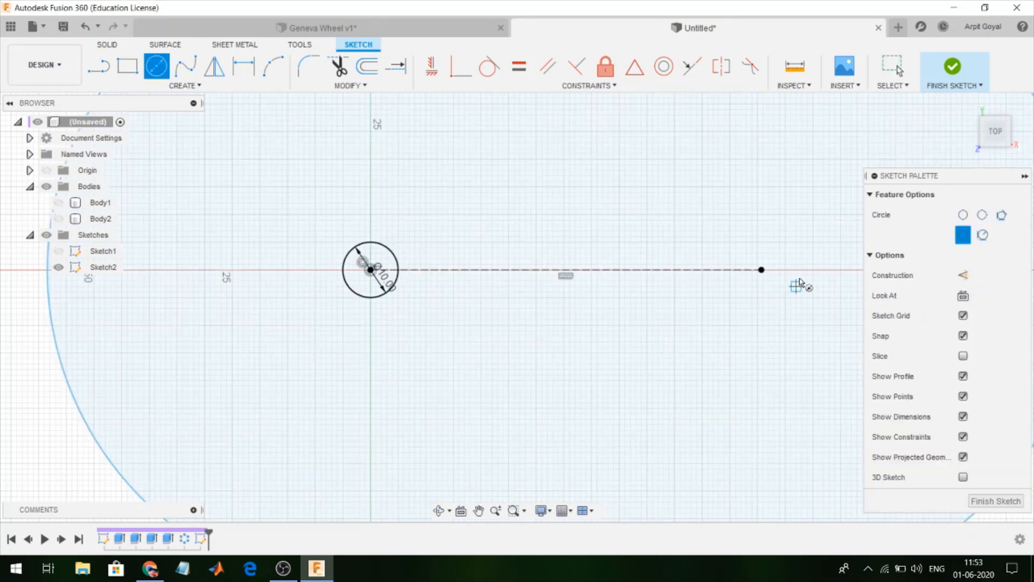
click(765, 272)
text(10)
key(Return)
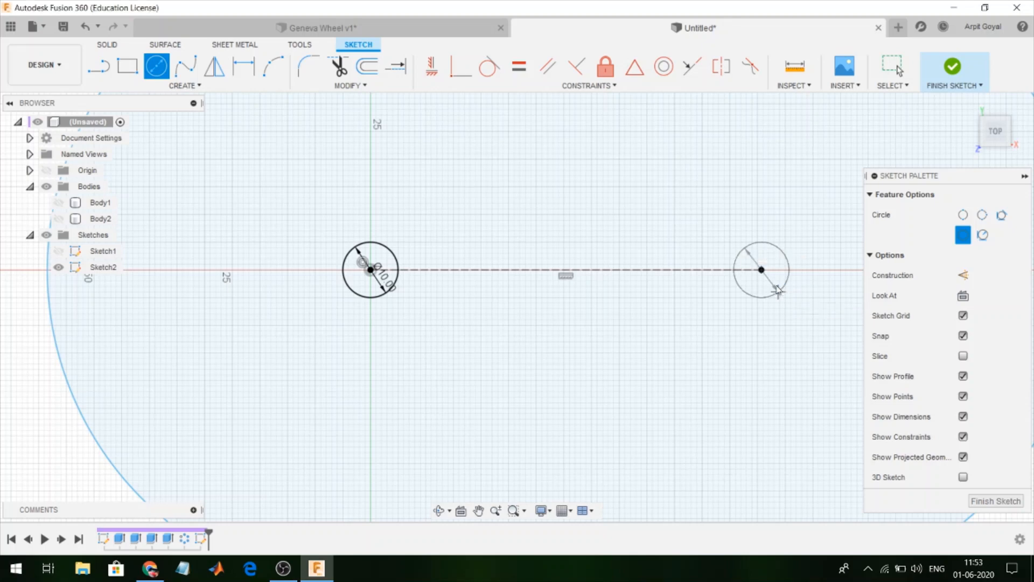
key(Escape)
scroll(776, 284, down, 5)
scroll(436, 242, down, 2)
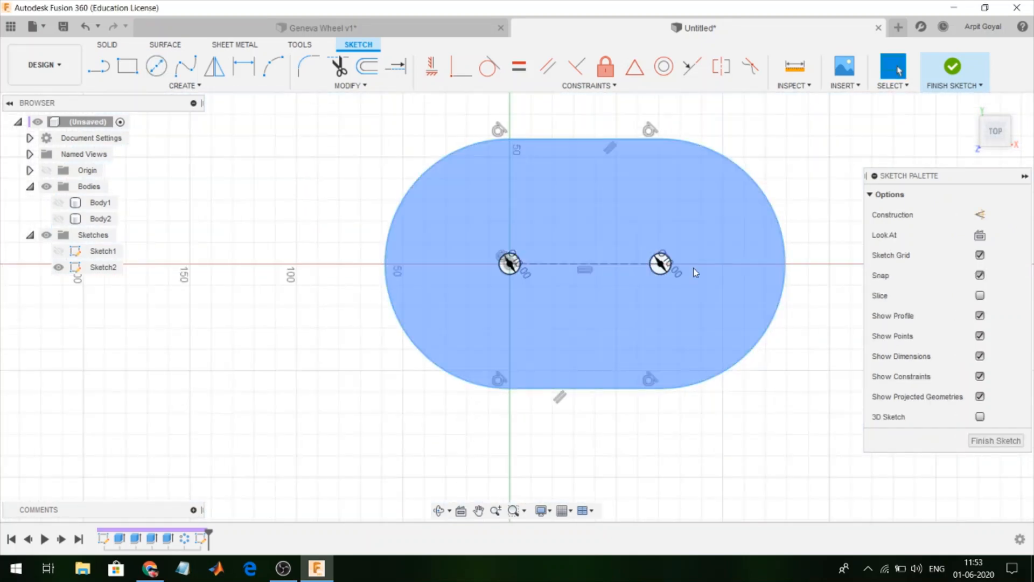
click(953, 69)
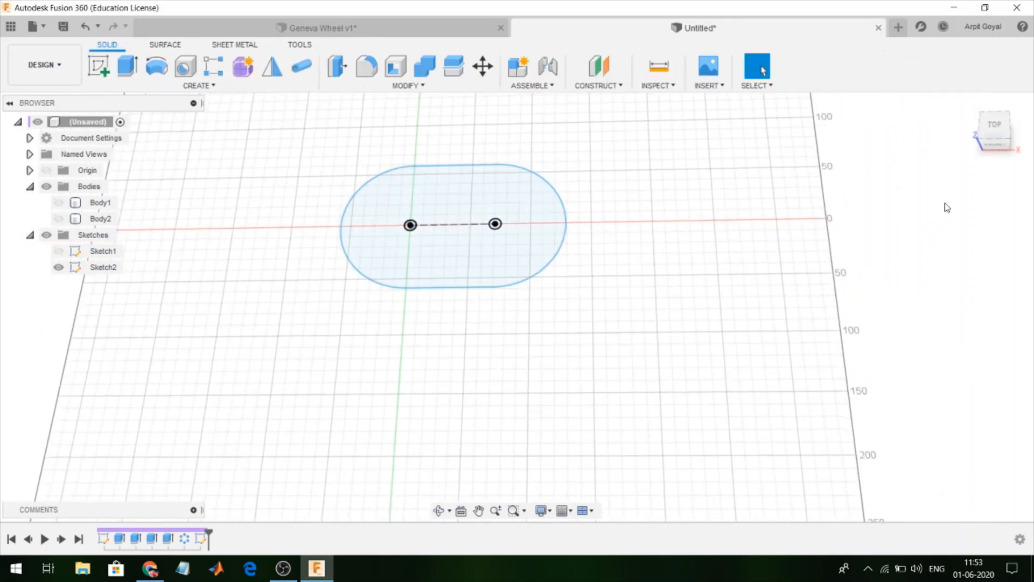
click(460, 195)
scroll(415, 225, up, 3)
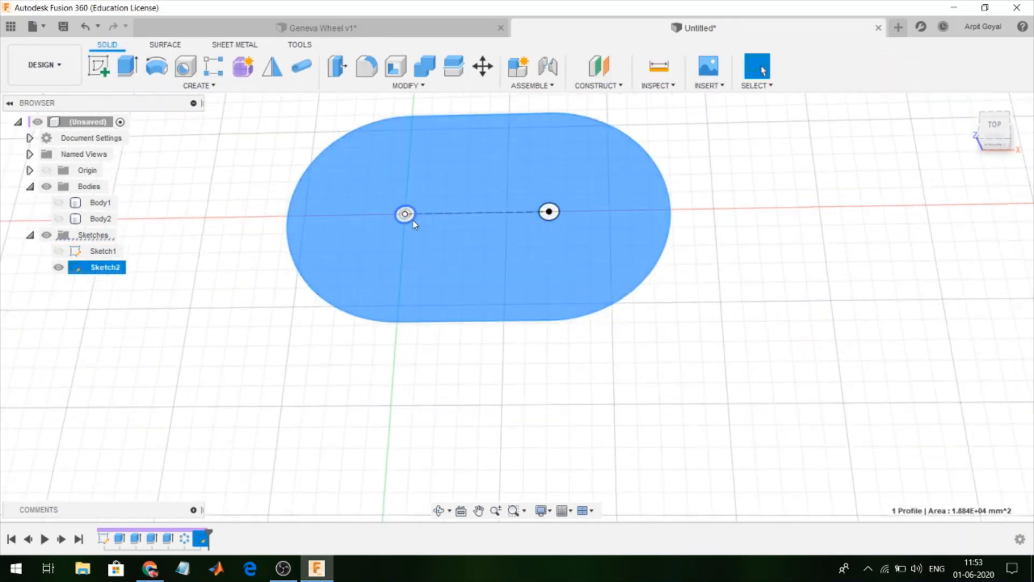
scroll(413, 221, up, 2)
key(Escape)
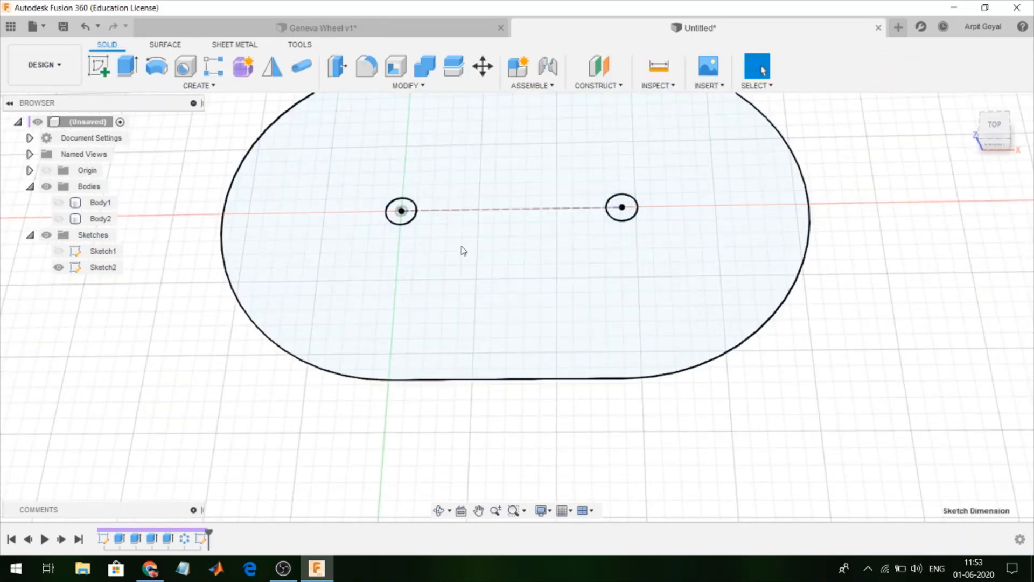
Extrude the slot profile and both circles by -5 mm as a new body, starting from a plane offset -5 mm.
click(463, 250)
click(130, 66)
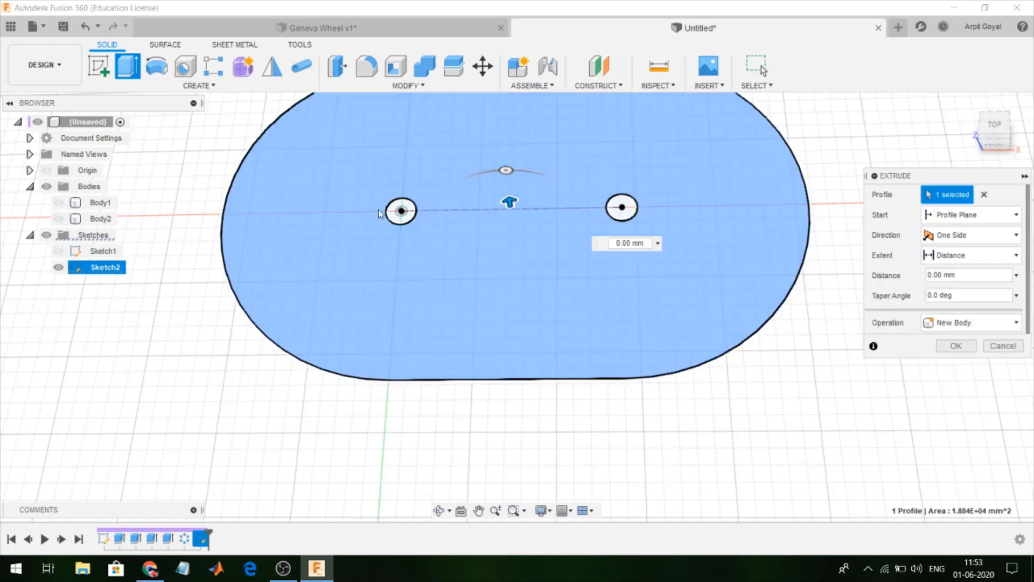
scroll(381, 208, up, 2)
click(746, 203)
click(745, 204)
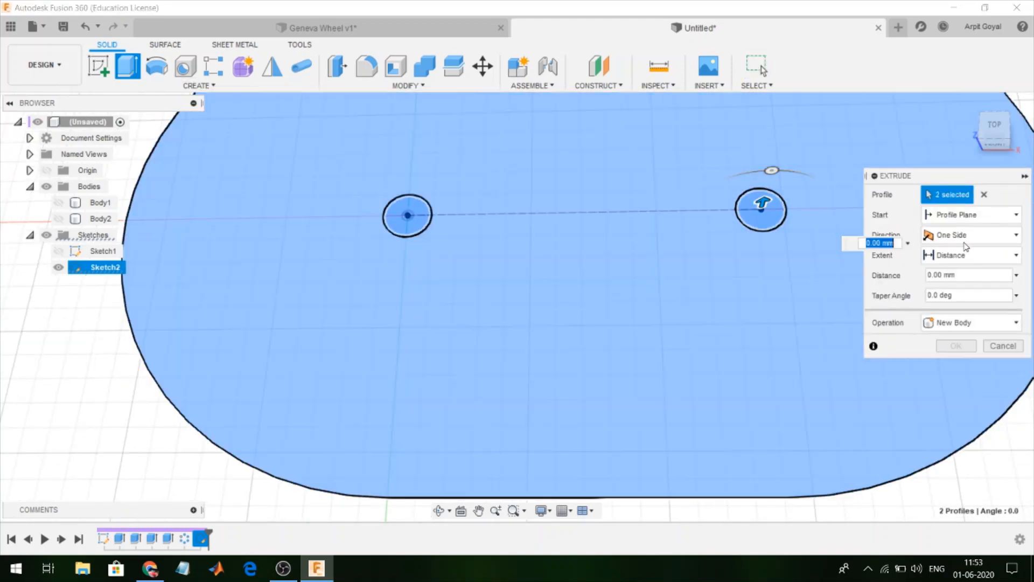
click(999, 214)
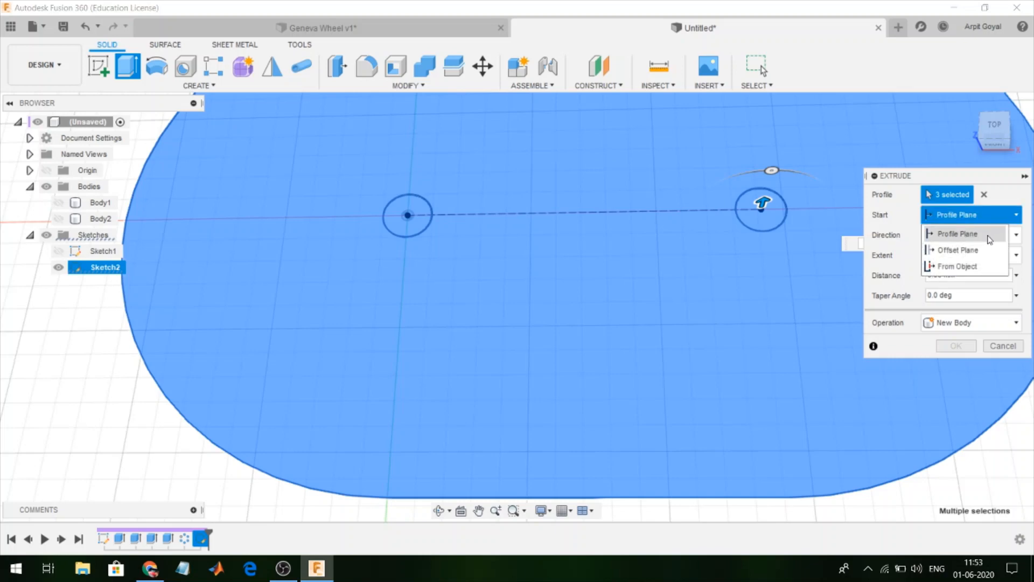
click(972, 255)
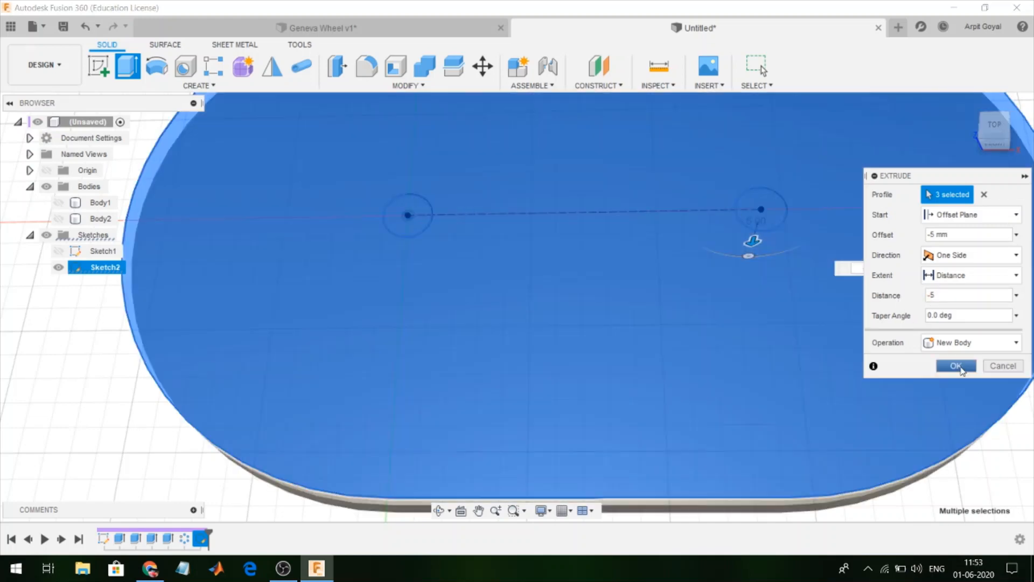
click(962, 368)
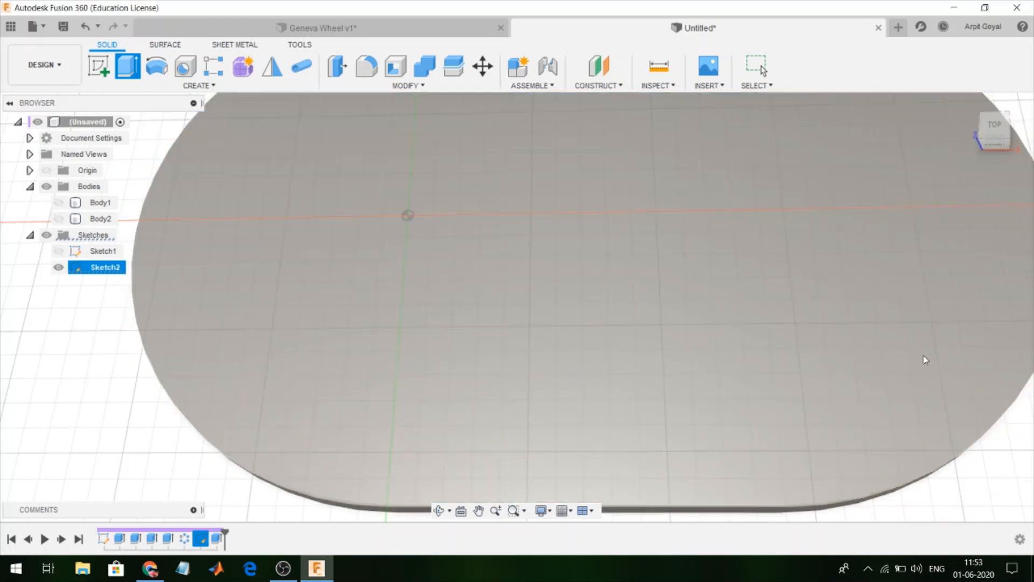
Show Sketch2 again and extrude its two 10 mm circles symmetrically as pins joined to the base plate.
scroll(739, 313, down, 3)
click(280, 181)
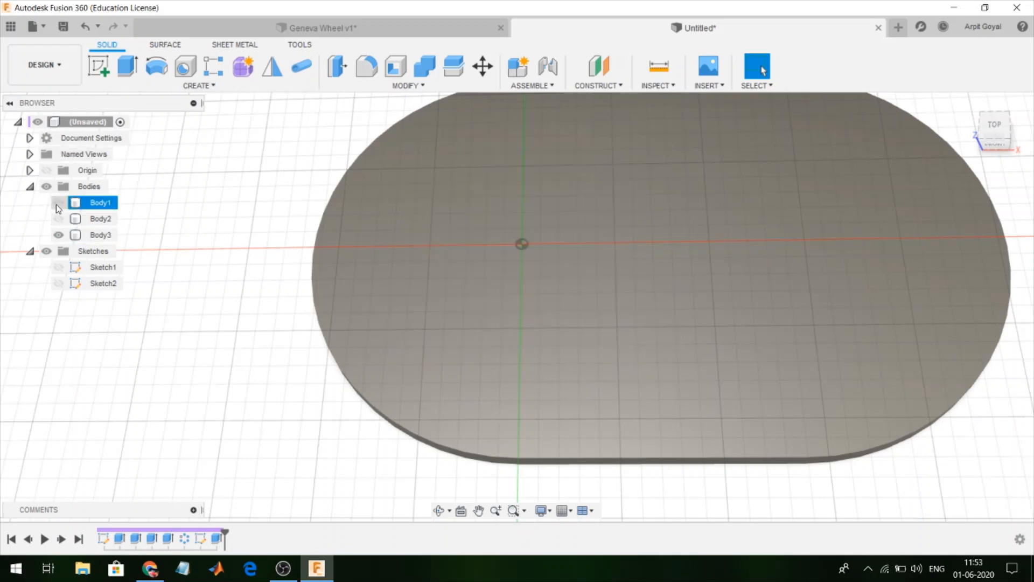
click(127, 66)
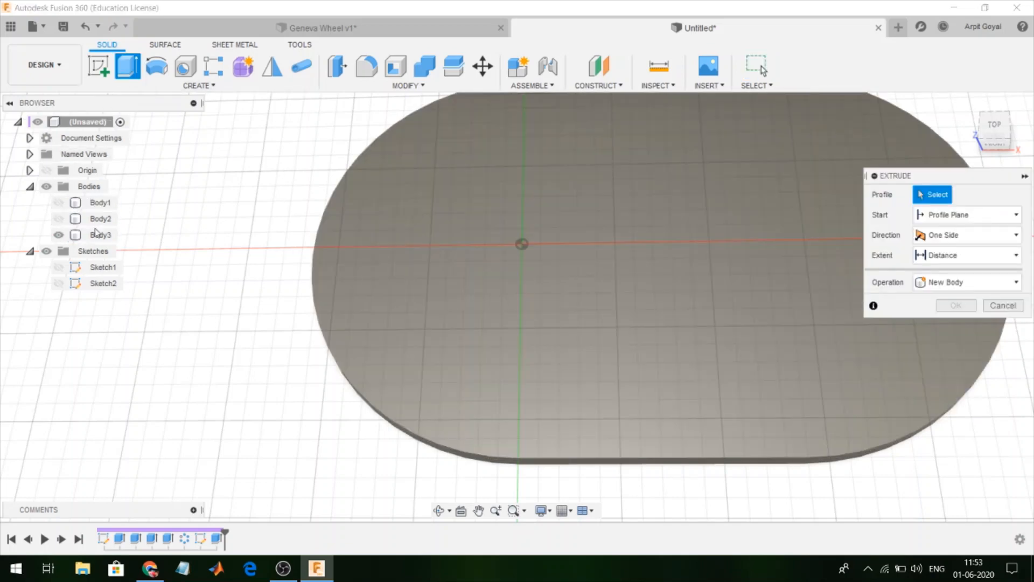
click(57, 284)
scroll(555, 242, up, 5)
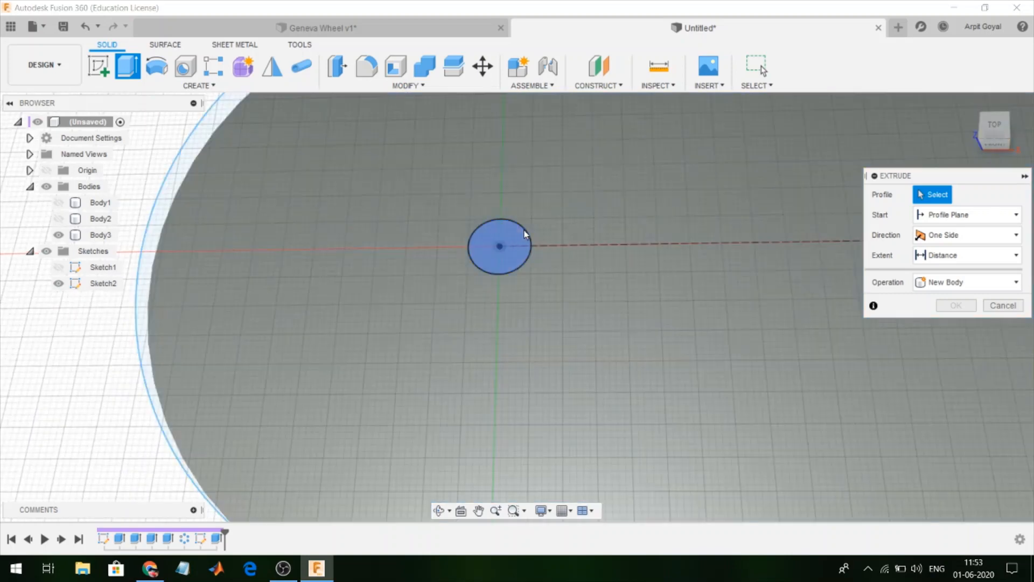
click(517, 242)
scroll(422, 243, down, 3)
click(764, 235)
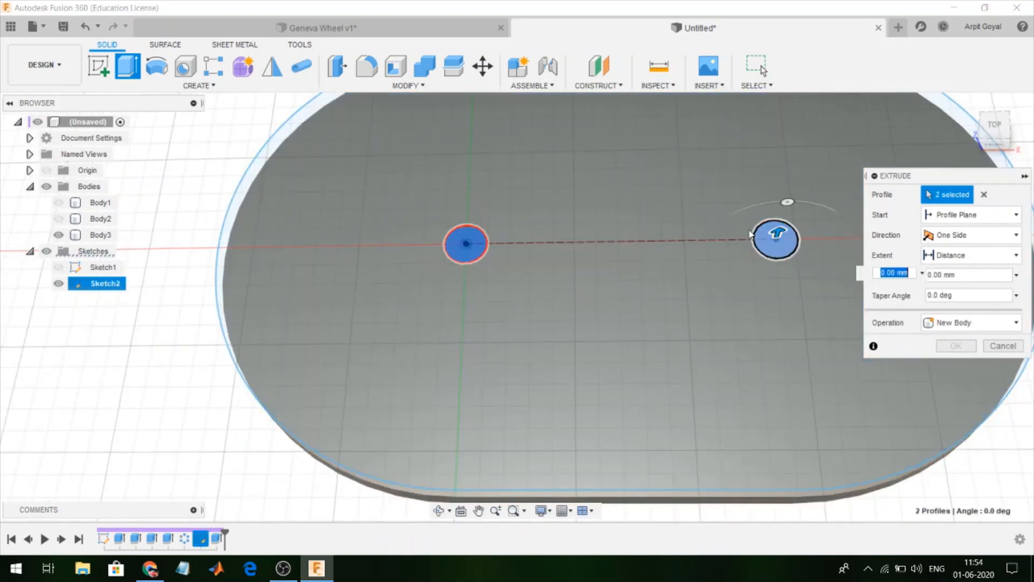
scroll(661, 236, down, 2)
drag(995, 141, 996, 98)
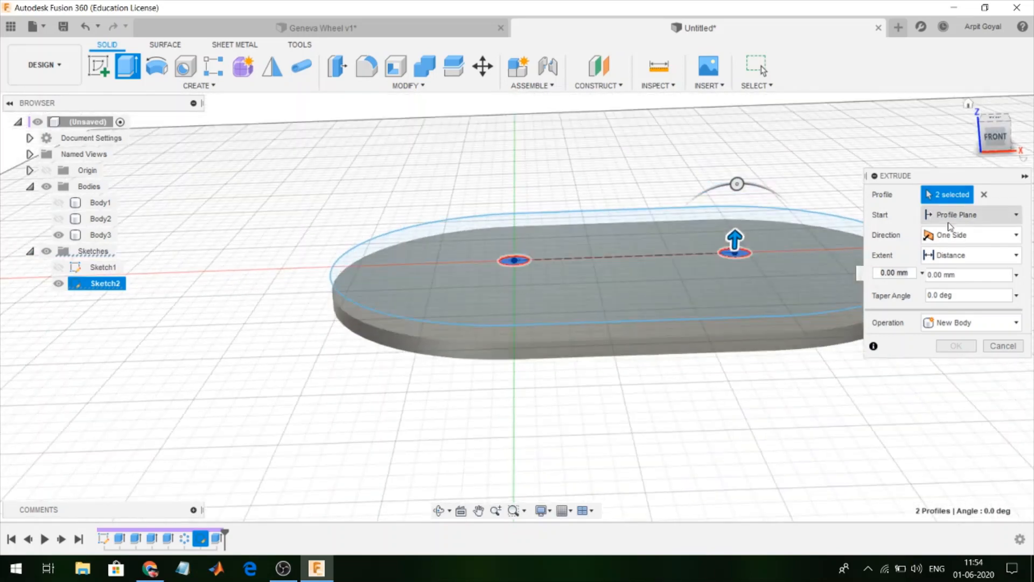
click(960, 233)
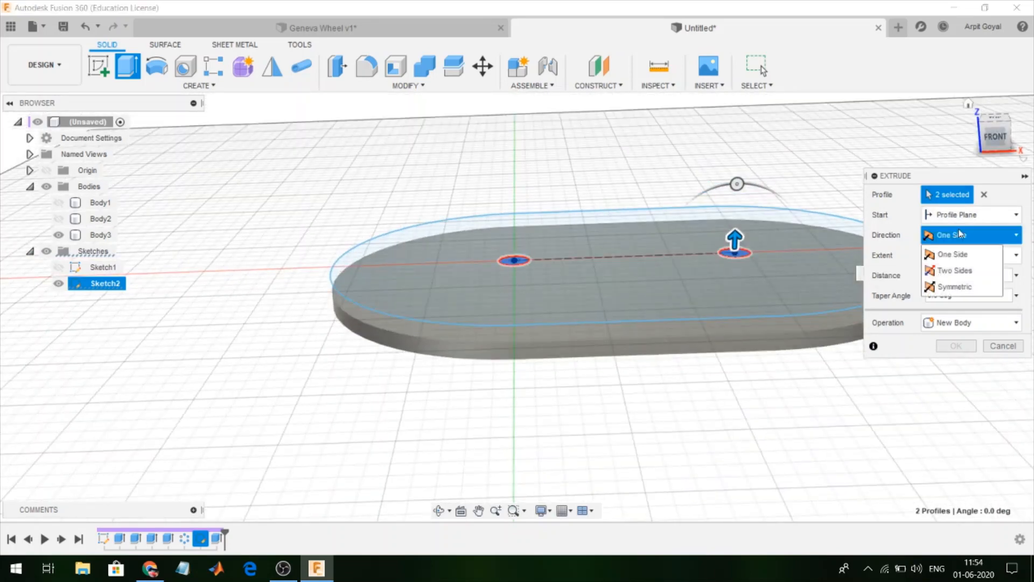
click(957, 286)
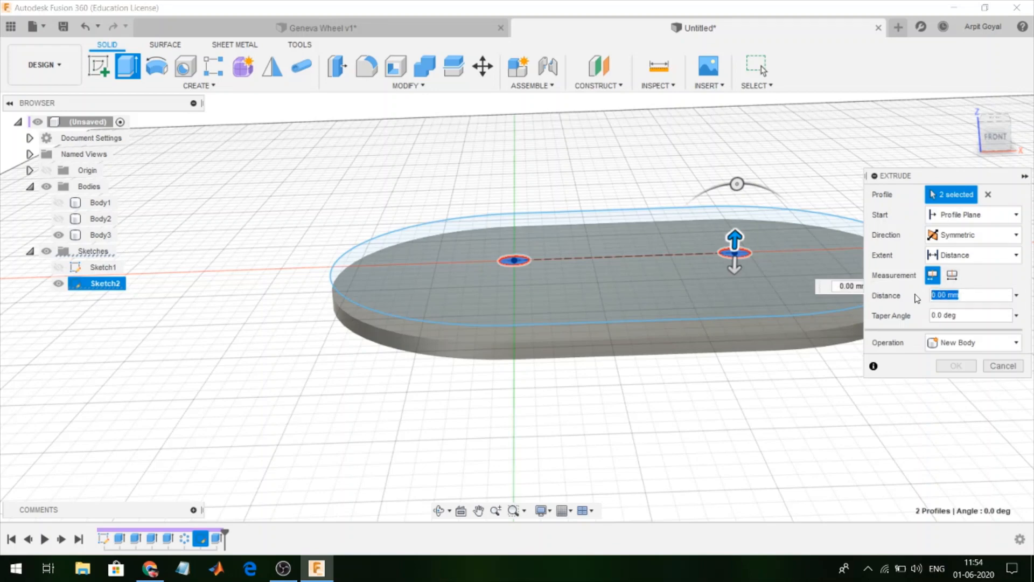
click(948, 343)
click(949, 360)
click(955, 366)
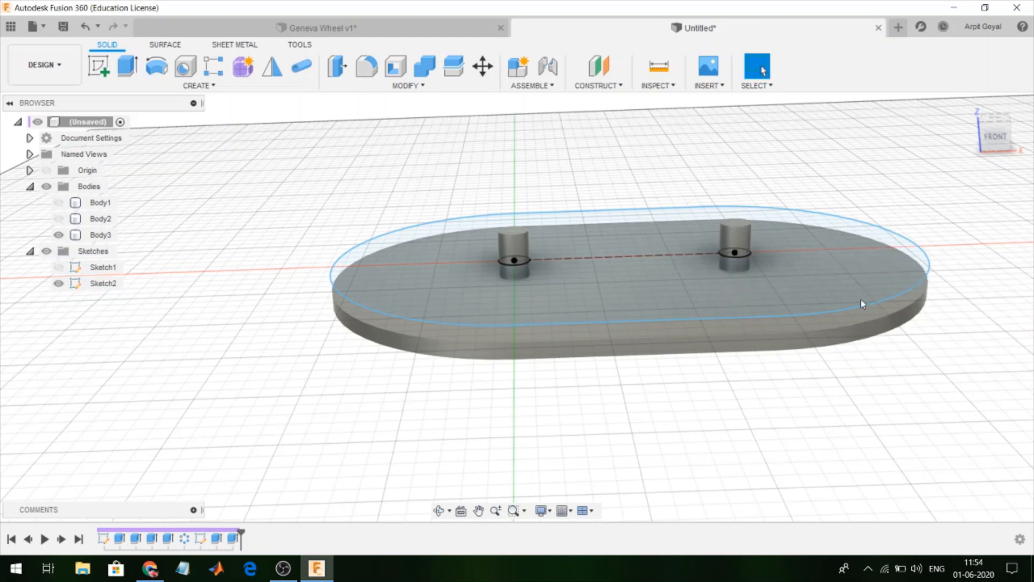
Show the hidden slotted wheel and driver bodies together with the base plate.
mouse_move(996, 119)
mouse_down()
mouse_move(998, 154)
mouse_move(996, 139)
mouse_up()
click(58, 219)
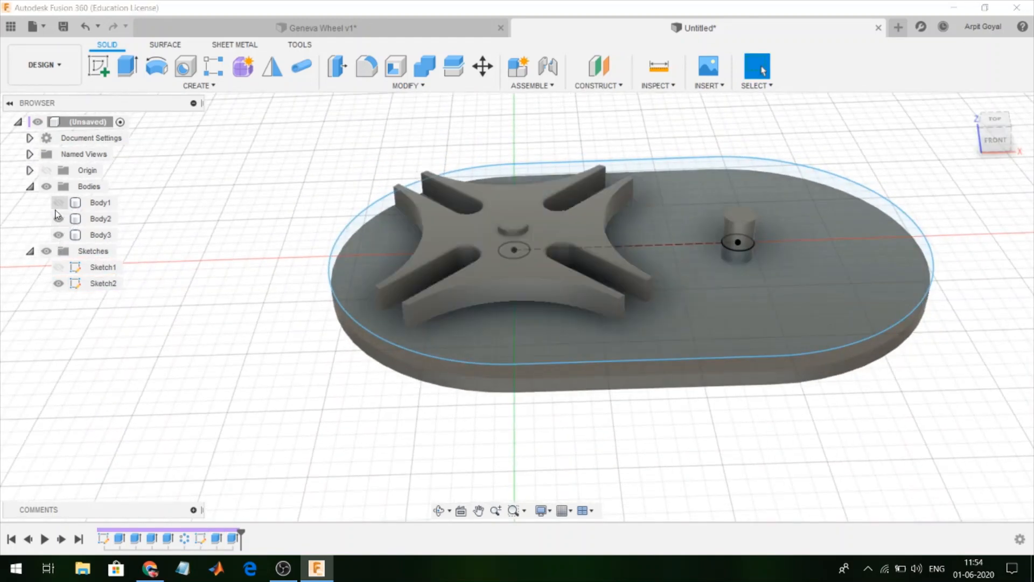
click(59, 202)
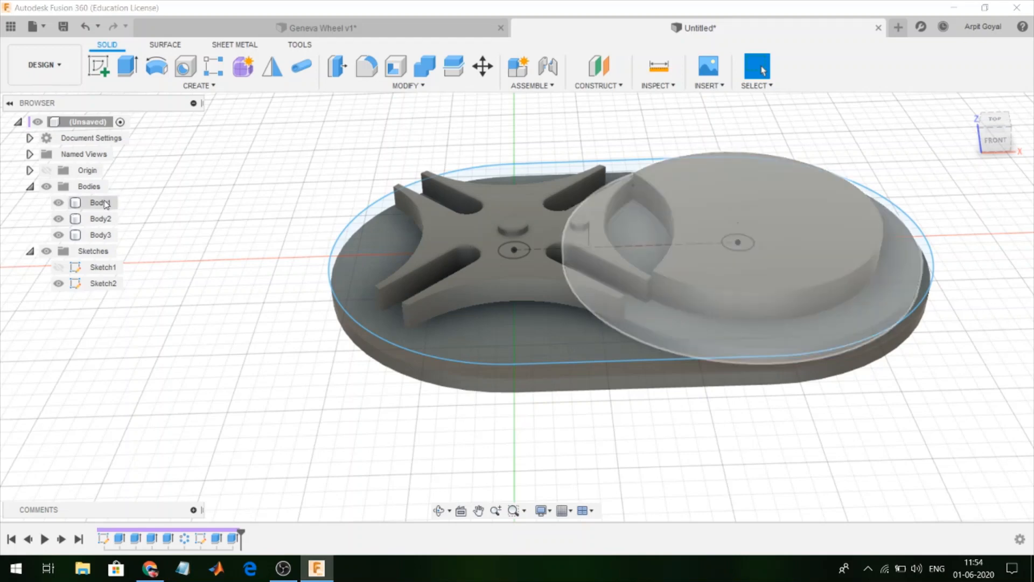
Create new components from the driver, wheel and base plate bodies.
click(102, 202)
shift+click(104, 235)
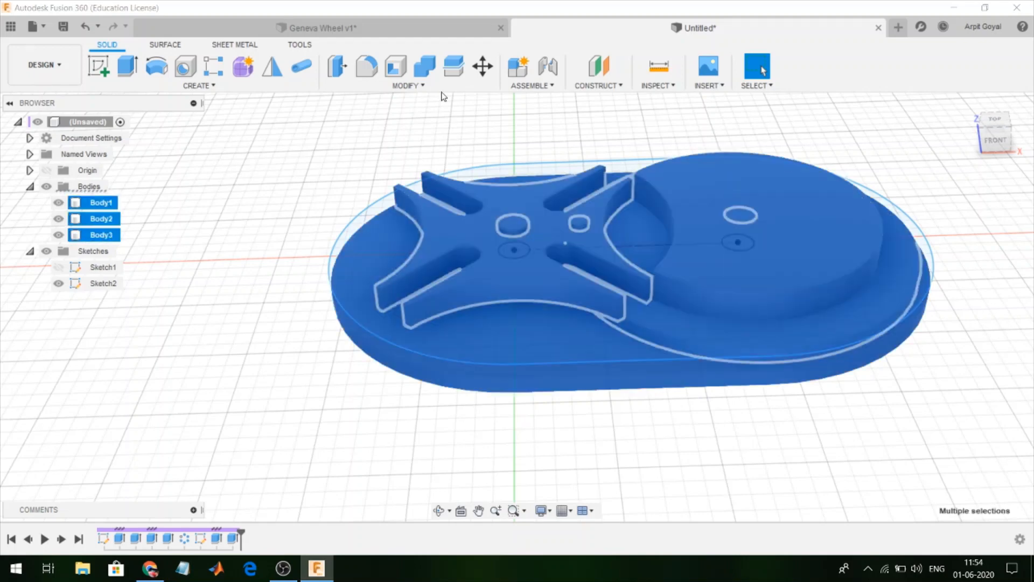
click(518, 67)
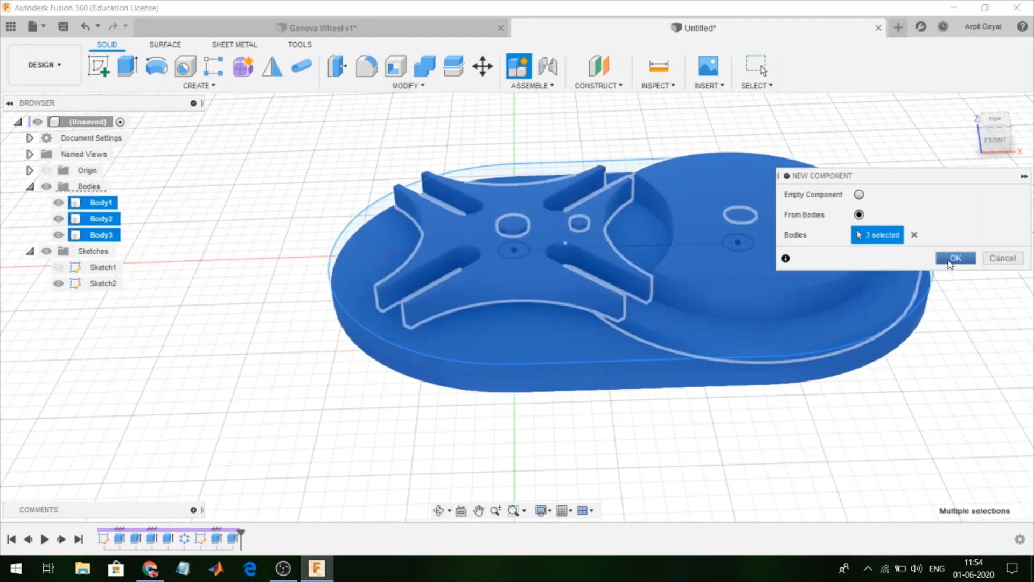
click(955, 259)
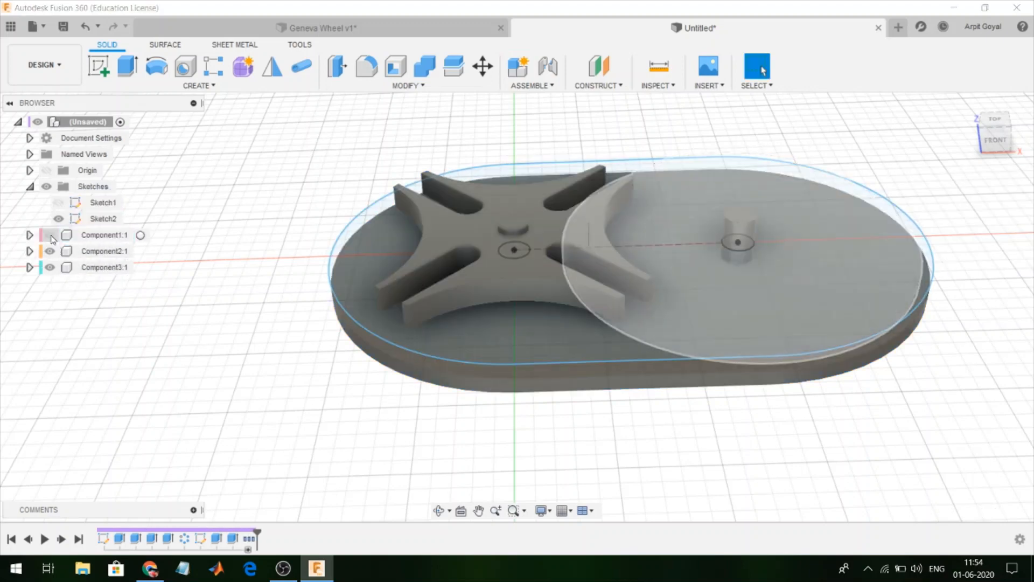
Identify the base plate component by toggling component visibility, and ground it in place.
click(49, 251)
click(50, 250)
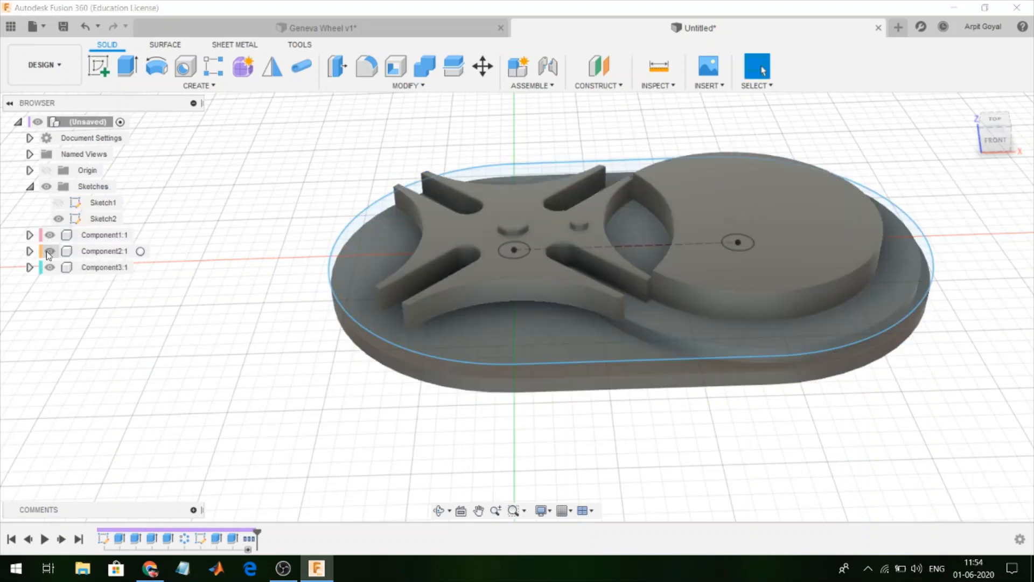
click(50, 267)
click(49, 267)
right_click(75, 252)
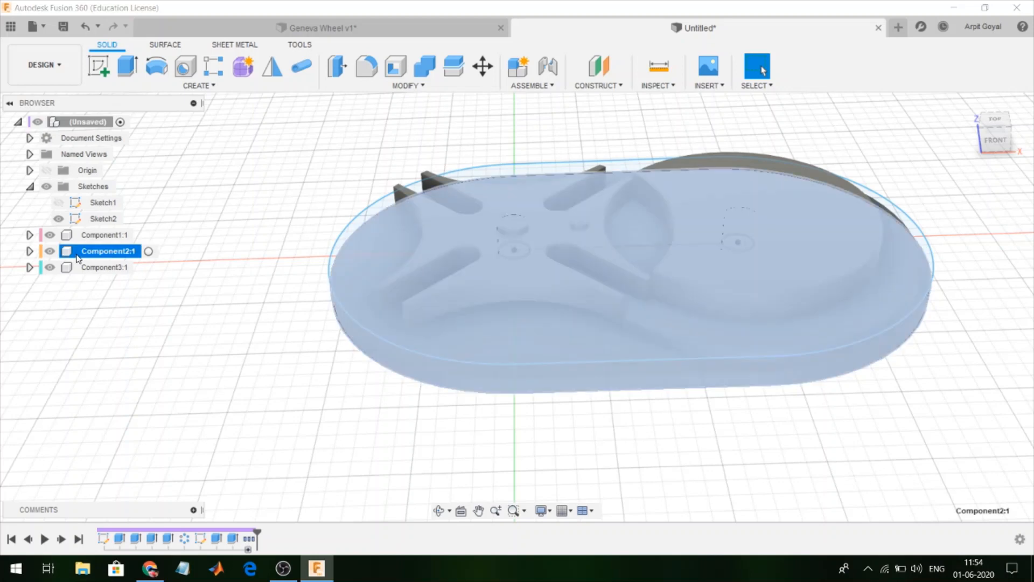
click(135, 26)
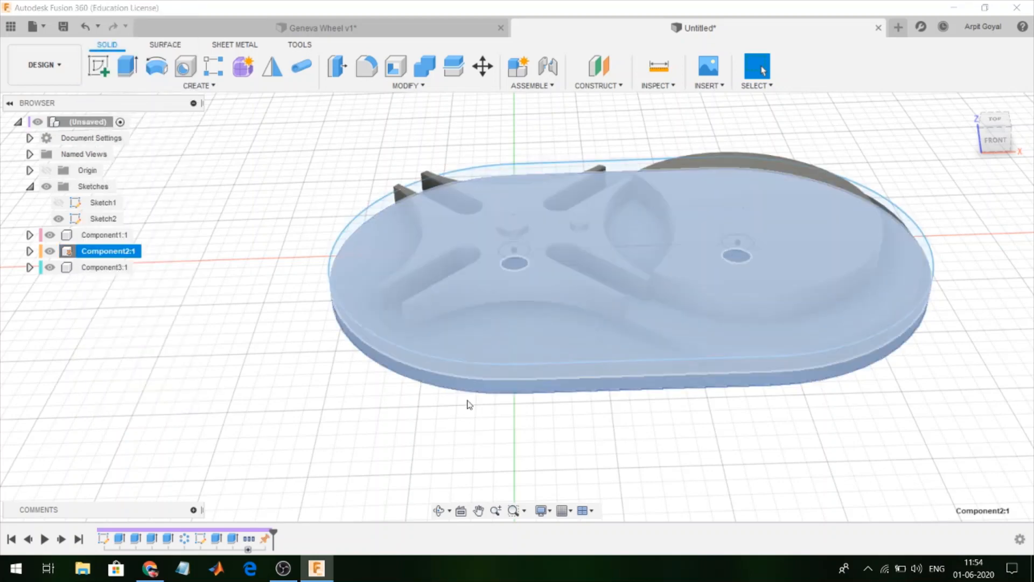
click(467, 405)
Move the slotted wheel and the driver off their pins, away from the grounded base plate's centre.
drag(515, 263, 384, 284)
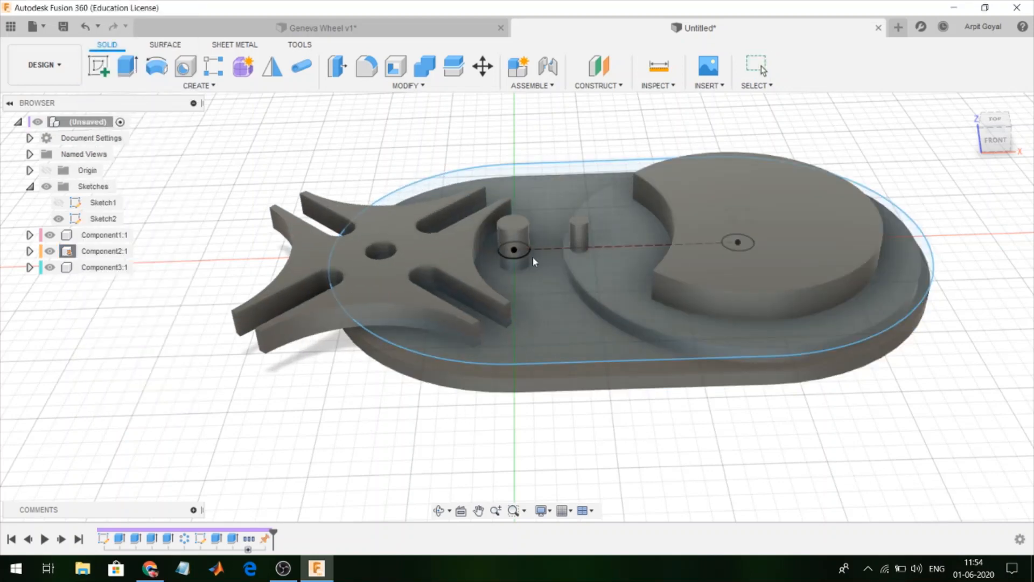
drag(727, 278, 894, 274)
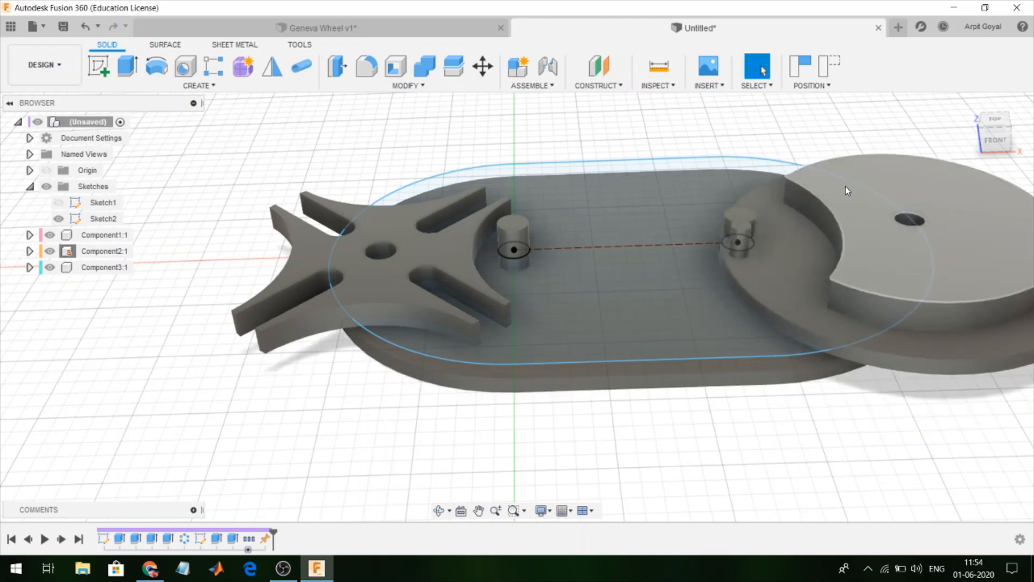
mouse_move(1006, 120)
mouse_down()
mouse_move(1005, 97)
mouse_move(1004, 125)
mouse_up()
Joint the wheel's centre hole to the top of its base plate pin as a revolute joint about the Z axis, angled 45 degrees.
click(548, 66)
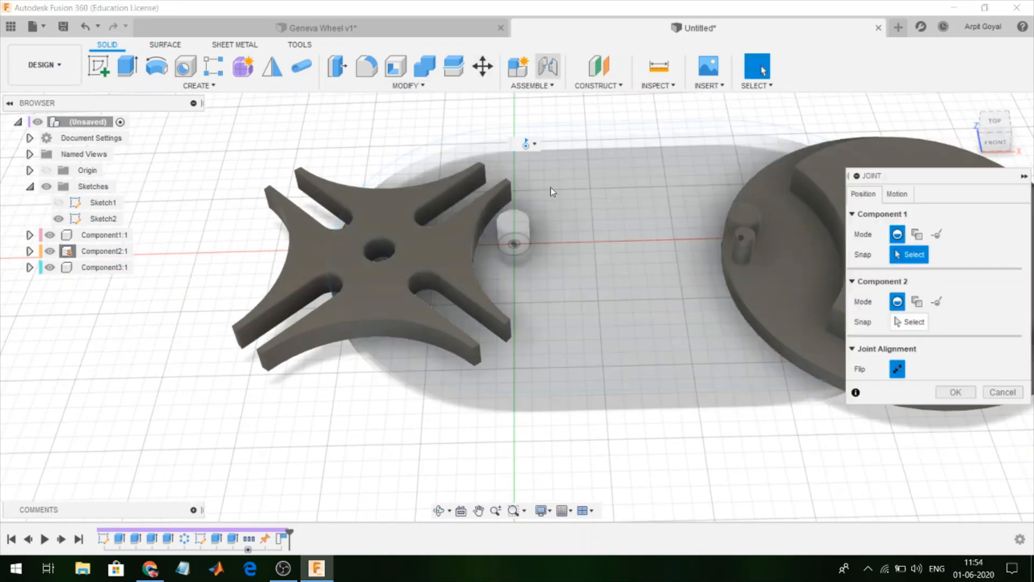
scroll(544, 194, up, 5)
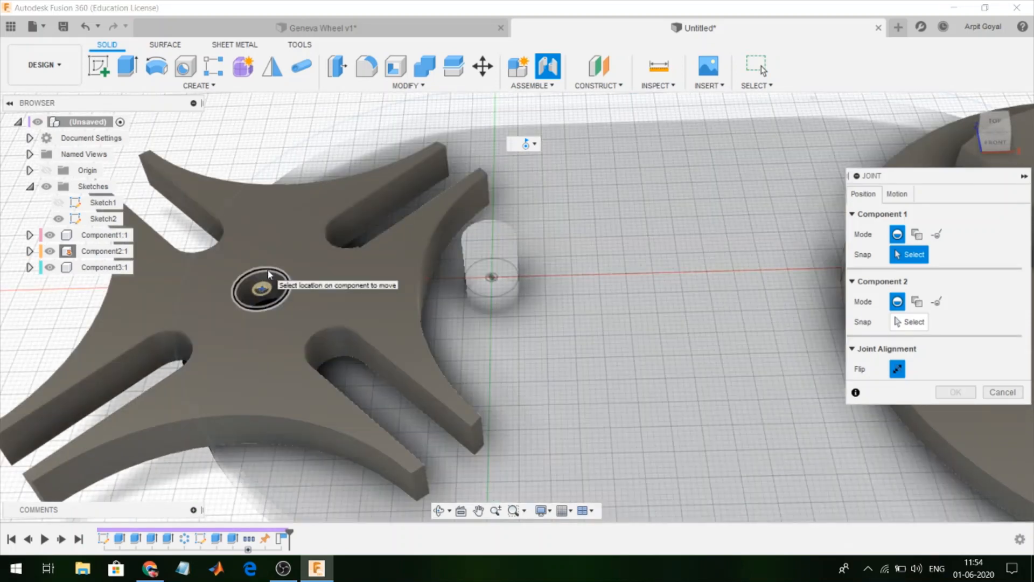
click(269, 273)
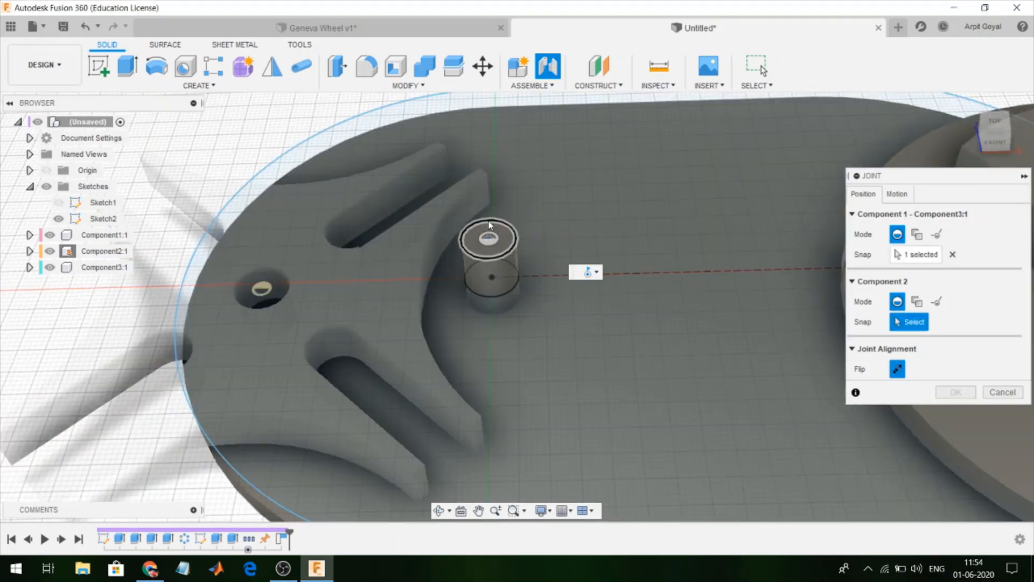
click(489, 226)
click(897, 194)
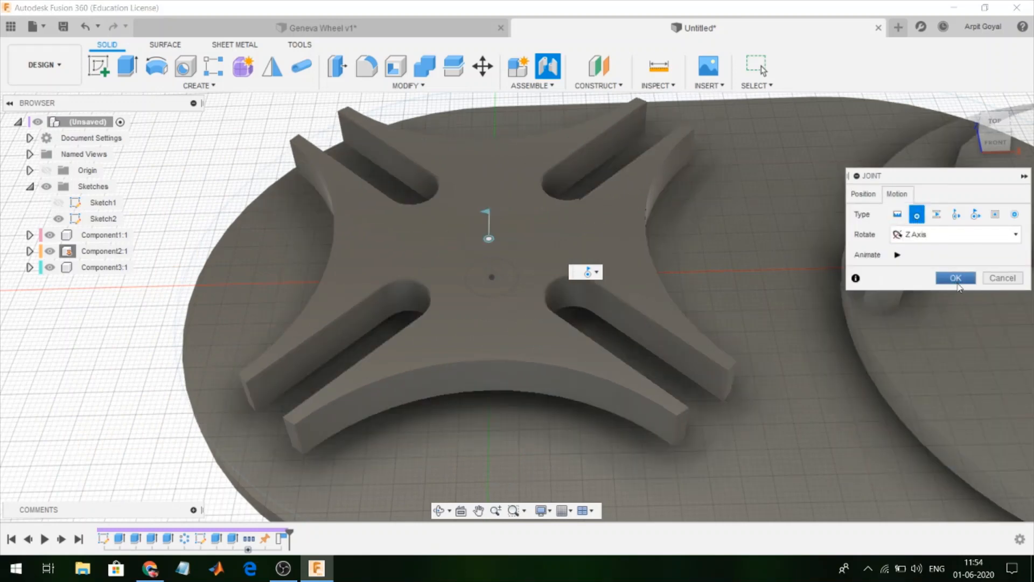
click(863, 194)
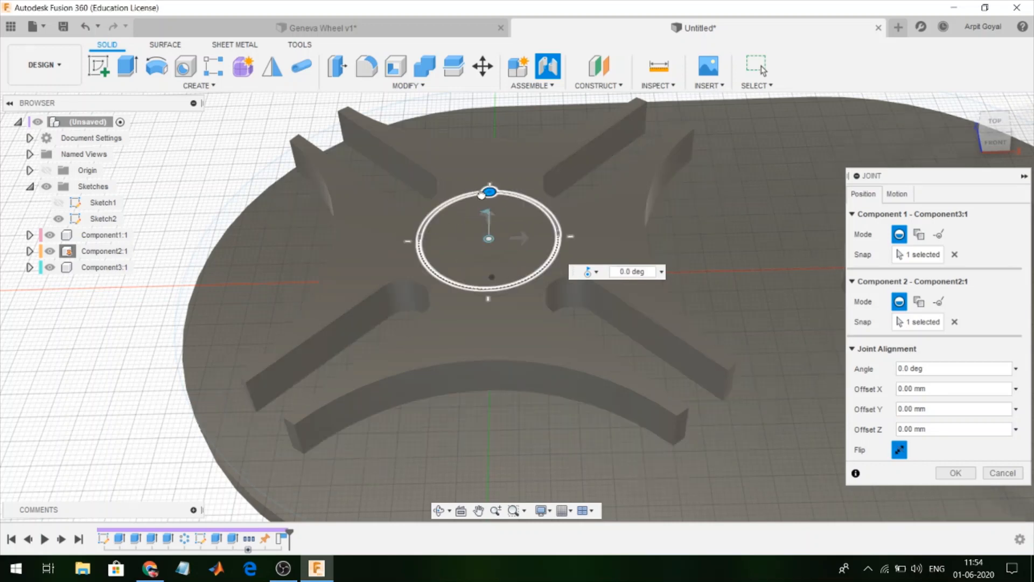
drag(482, 195, 443, 207)
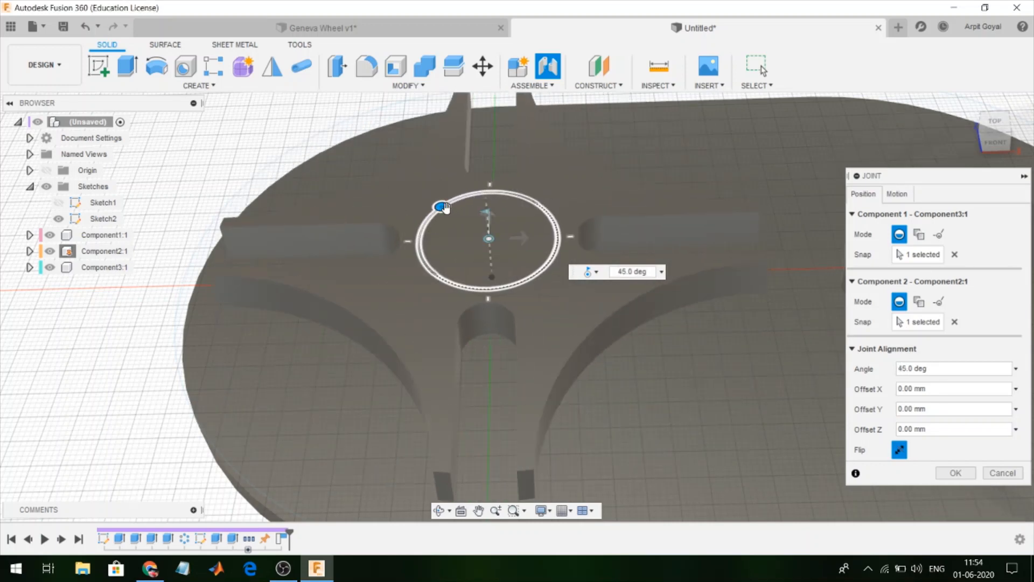
click(956, 473)
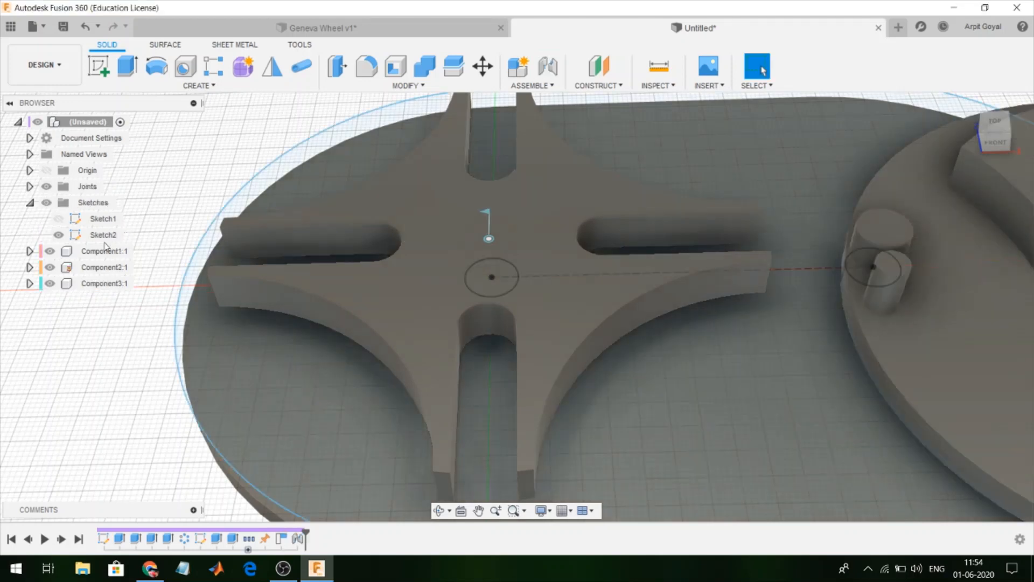
Joint the driver's centre hole to the top of the free base plate pin, keeping the slotted wheel hidden only while jointing.
click(50, 250)
scroll(25, 315, down, 1)
click(50, 251)
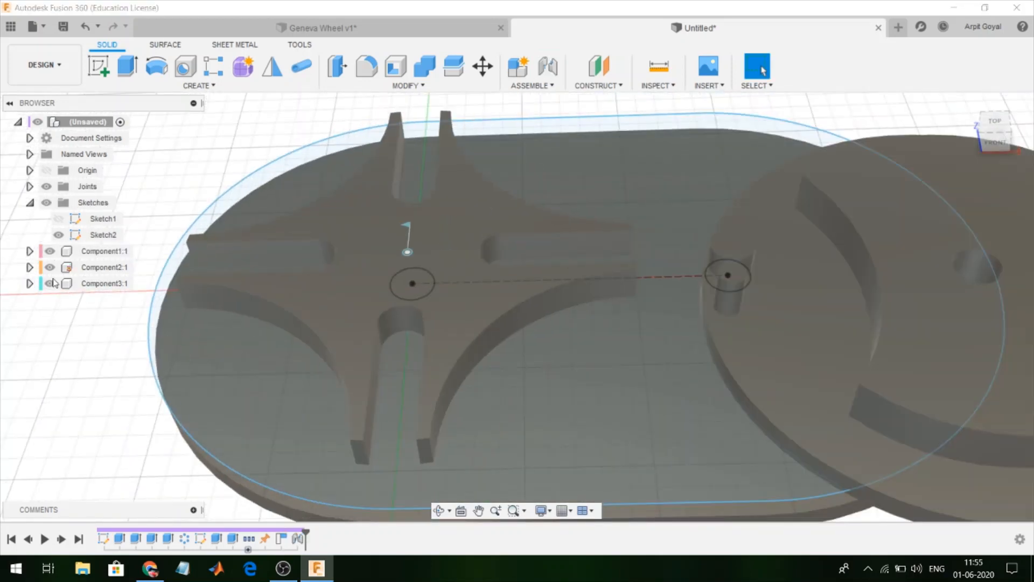
click(50, 284)
scroll(212, 275, down, 2)
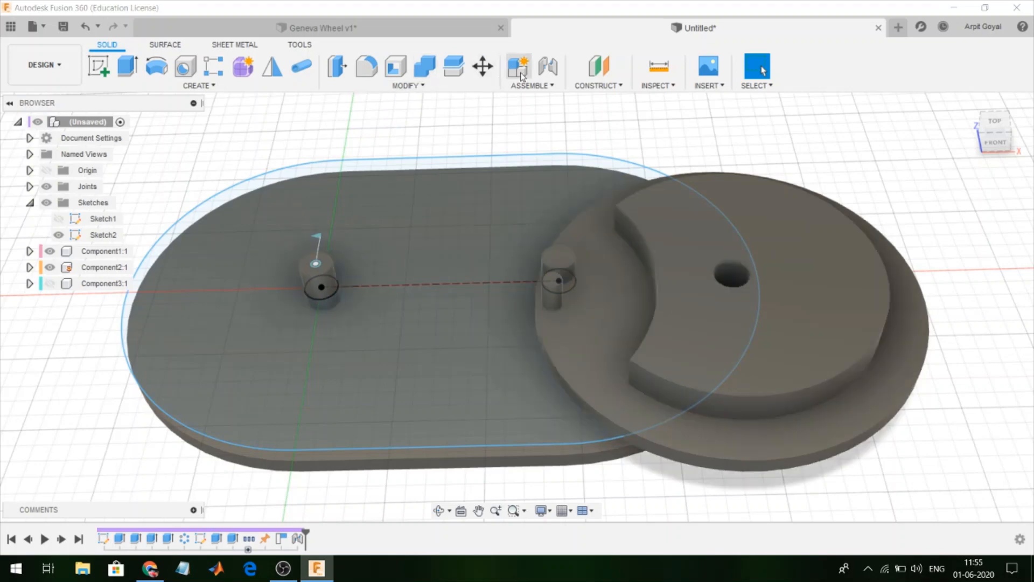
scroll(593, 281, up, 3)
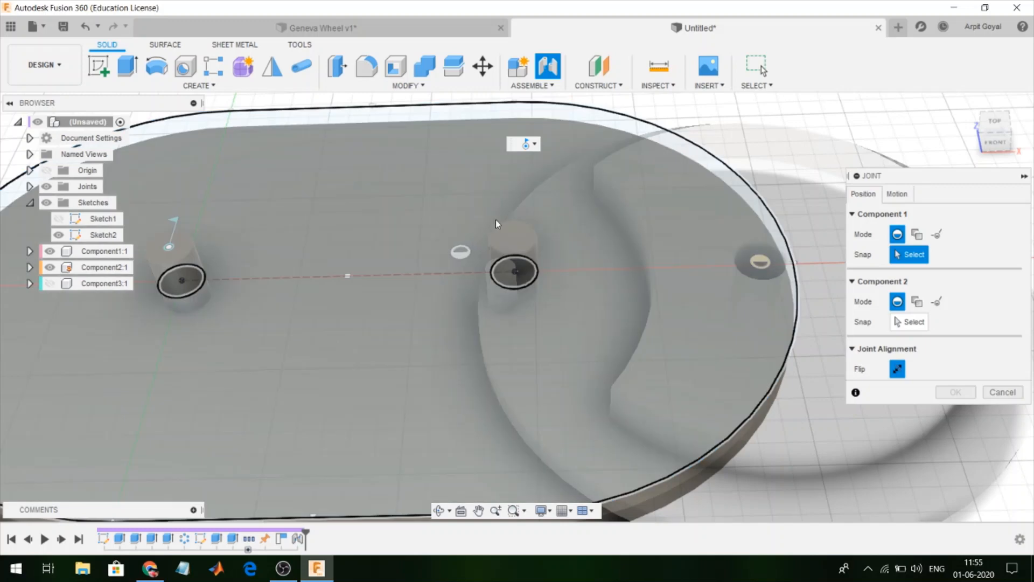
scroll(503, 221, up, 2)
click(512, 231)
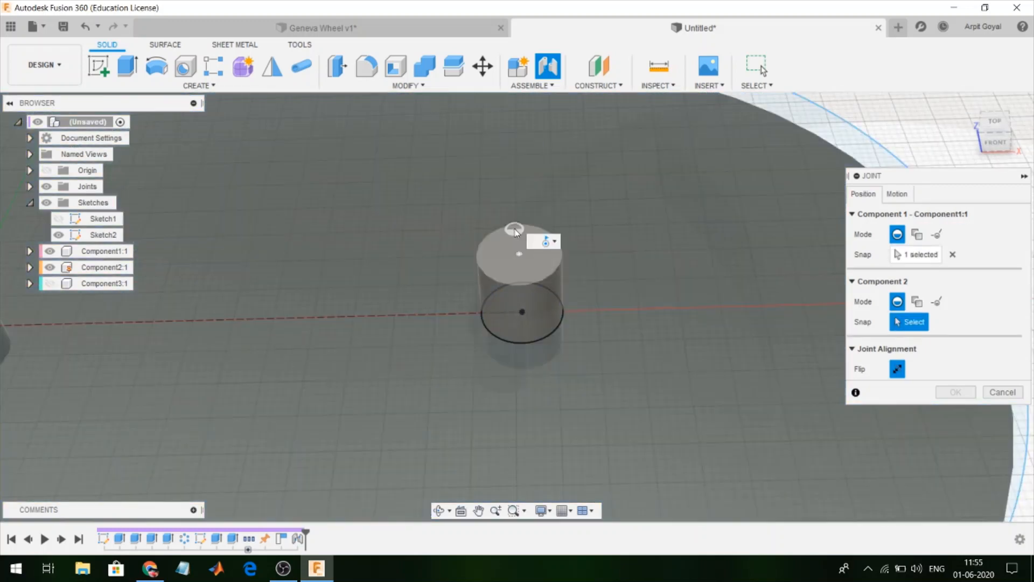
click(514, 228)
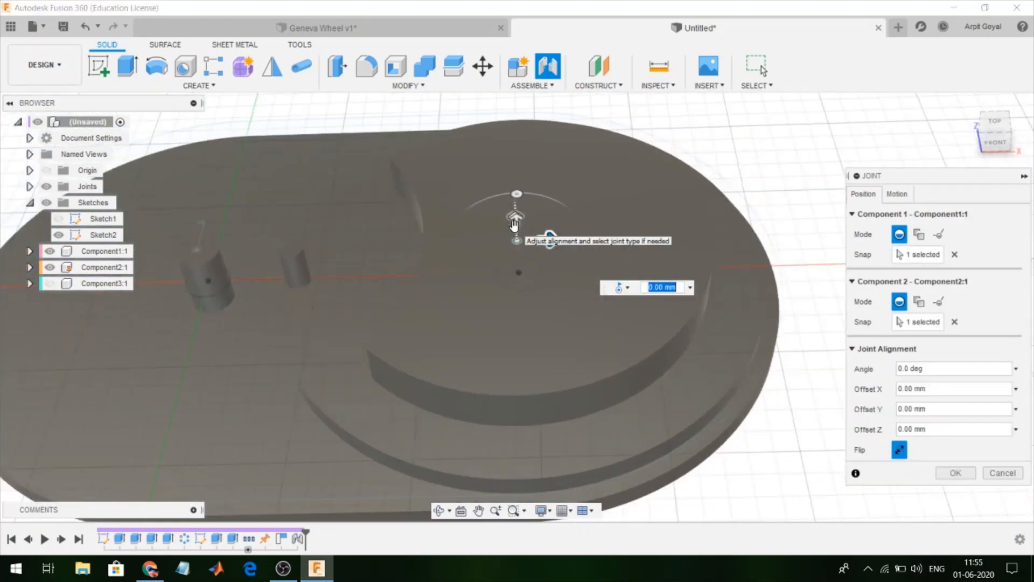
click(956, 473)
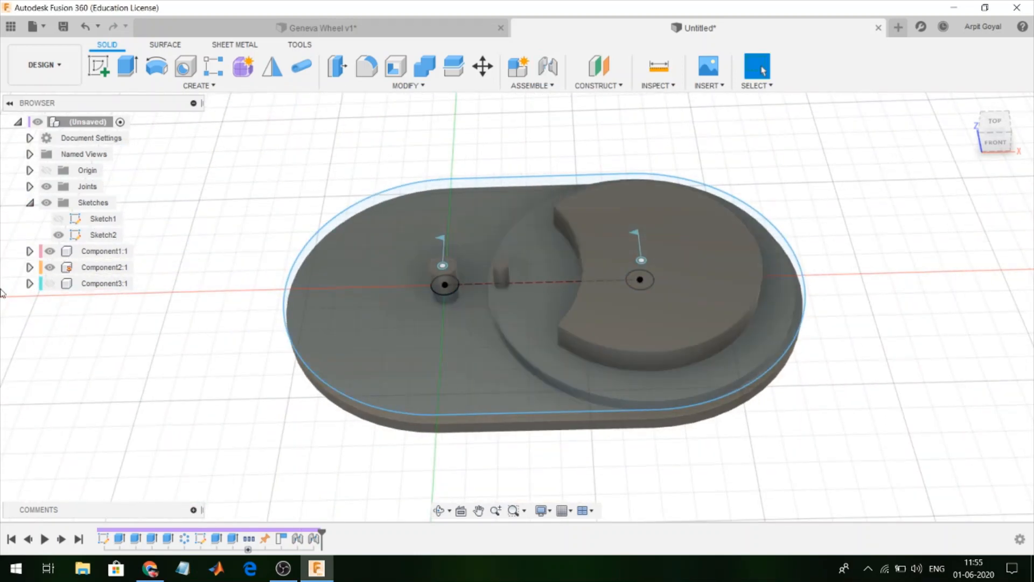
click(50, 283)
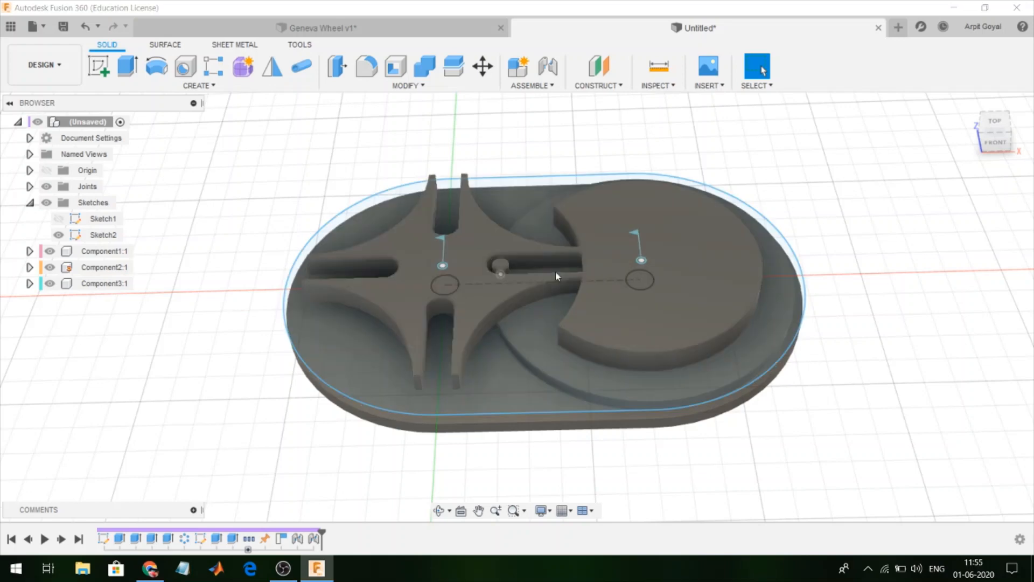
drag(634, 315, 608, 302)
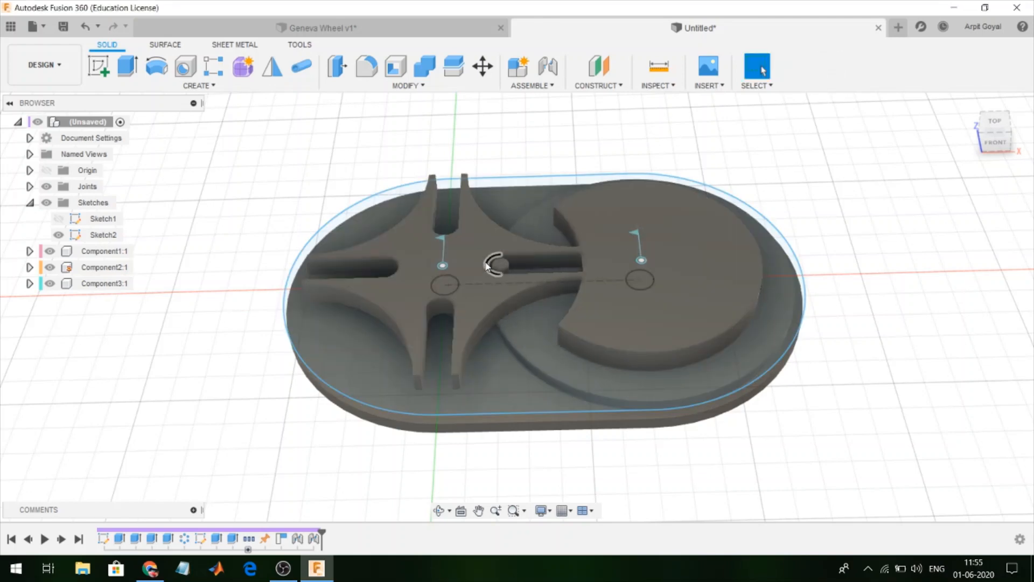
Enable contact sets and create a new contact set from the driver and slotted wheel bodies.
click(541, 87)
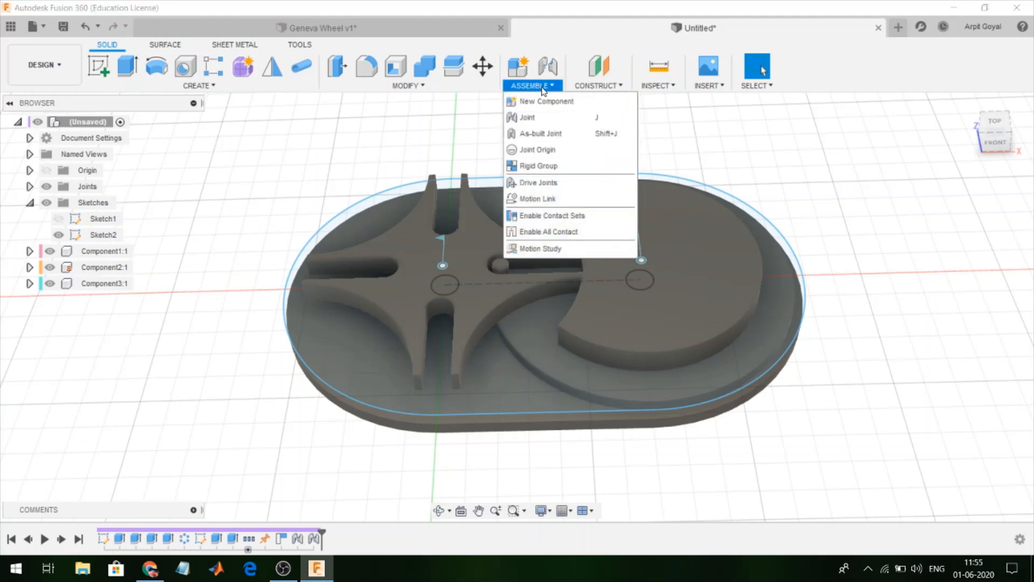
click(551, 216)
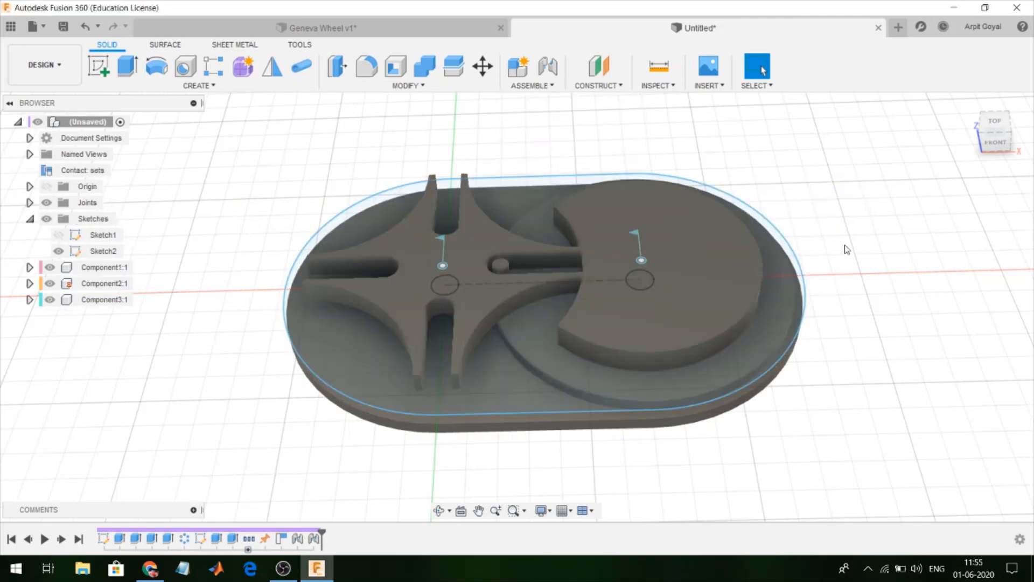
click(532, 88)
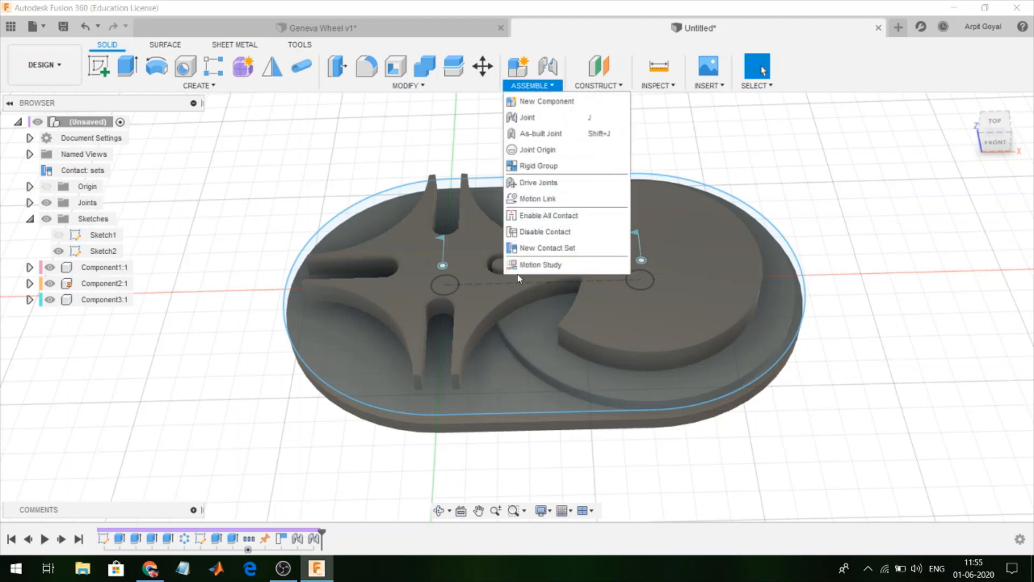
click(548, 248)
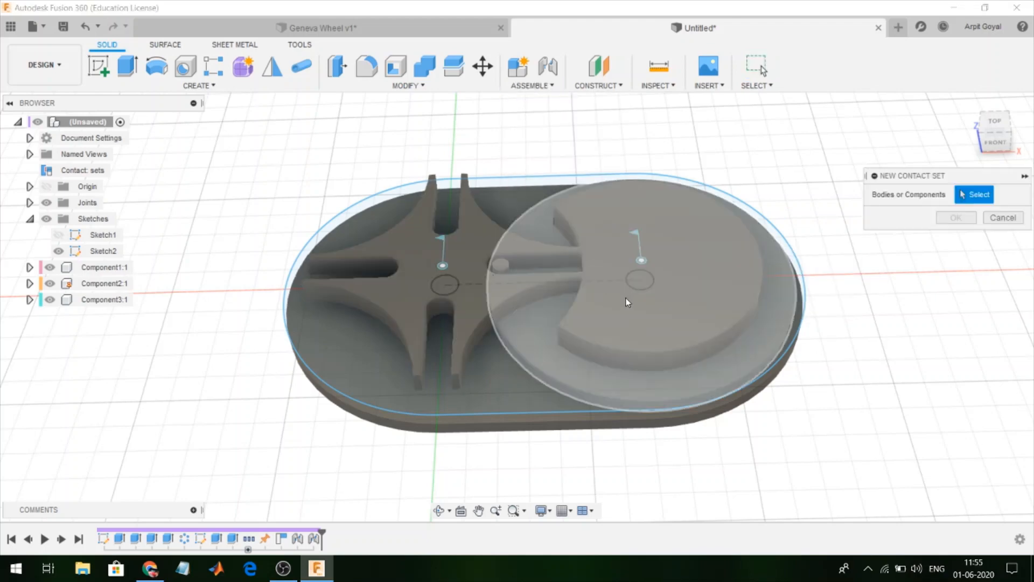
click(626, 299)
click(442, 292)
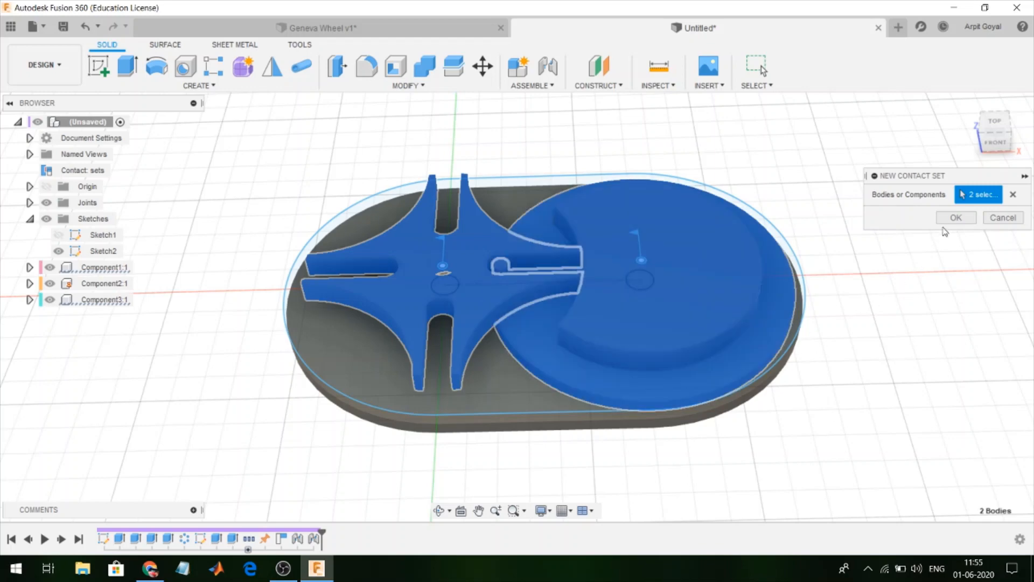
click(956, 217)
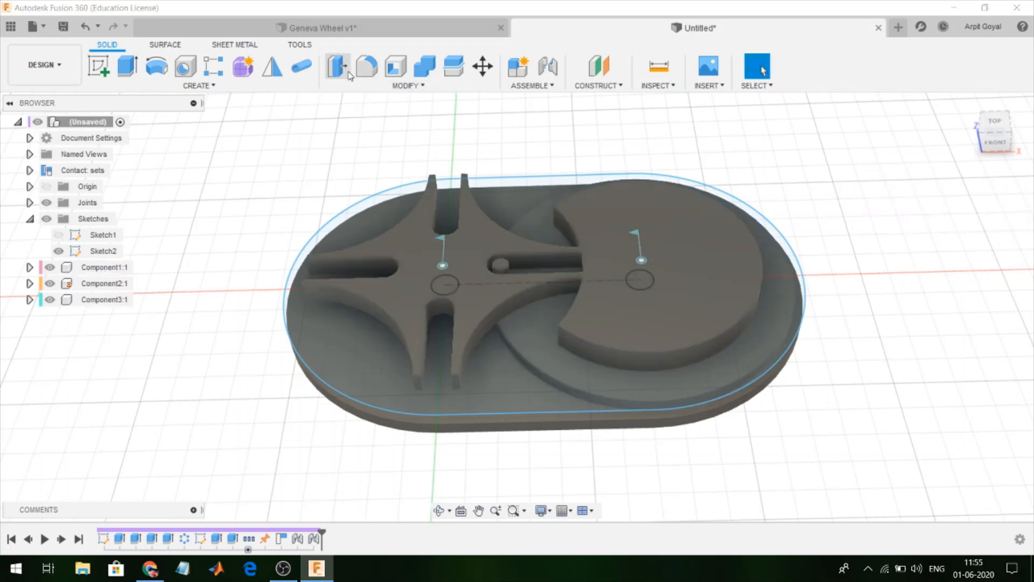
Offset the outer curved face of the driver's raised crescent by -5 mm.
click(338, 66)
click(666, 364)
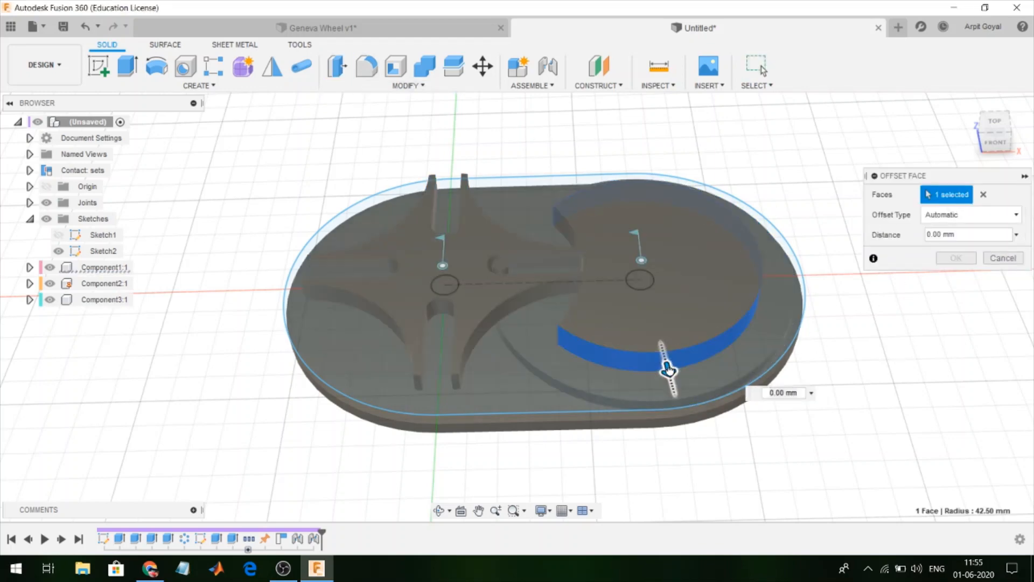
drag(668, 369, 666, 361)
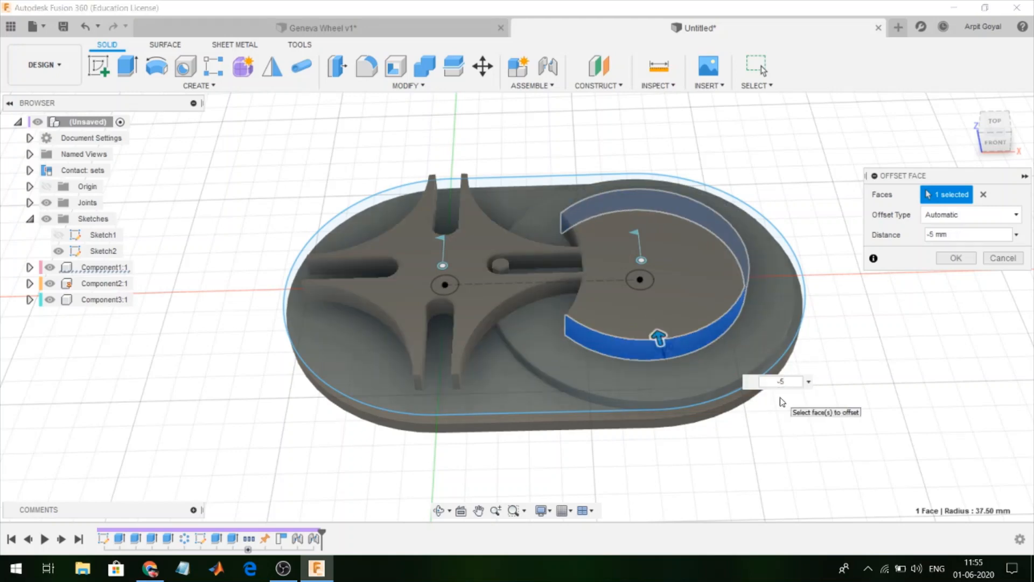
key(Return)
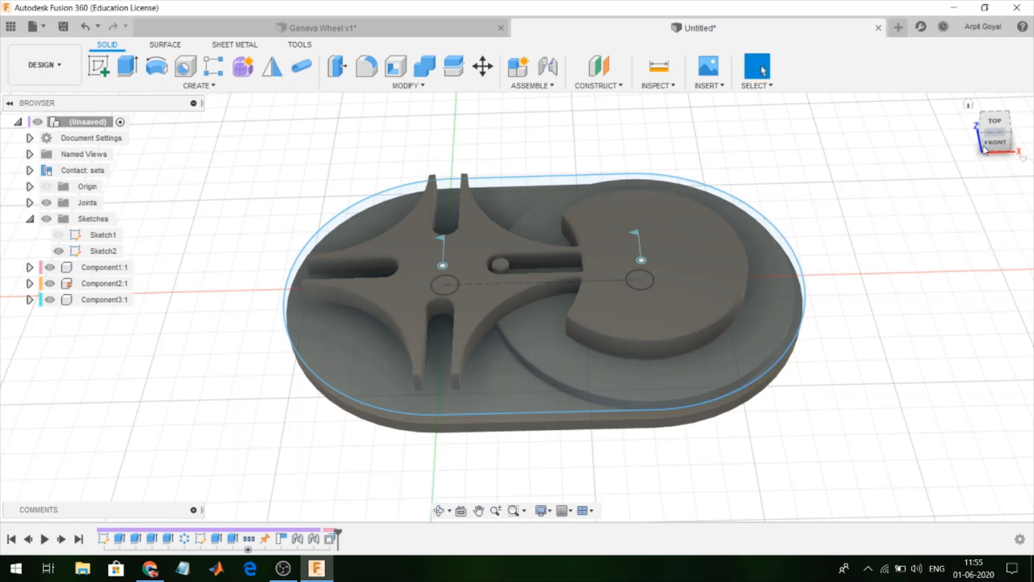
Offset the concave face of the driver's raised crescent by -6 mm to add clearance for the wheel.
drag(997, 141, 1021, 146)
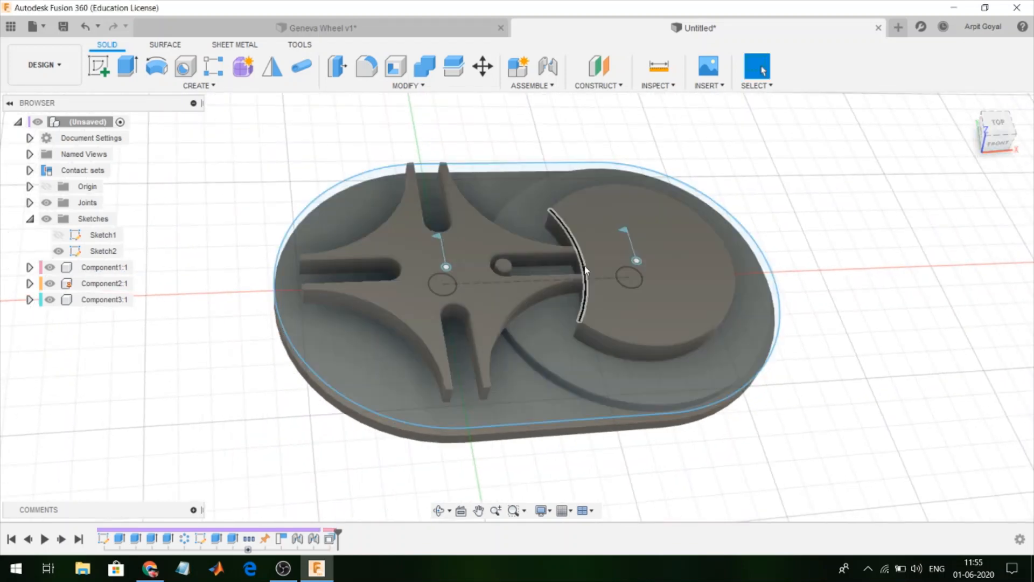
scroll(586, 269, up, 5)
click(577, 269)
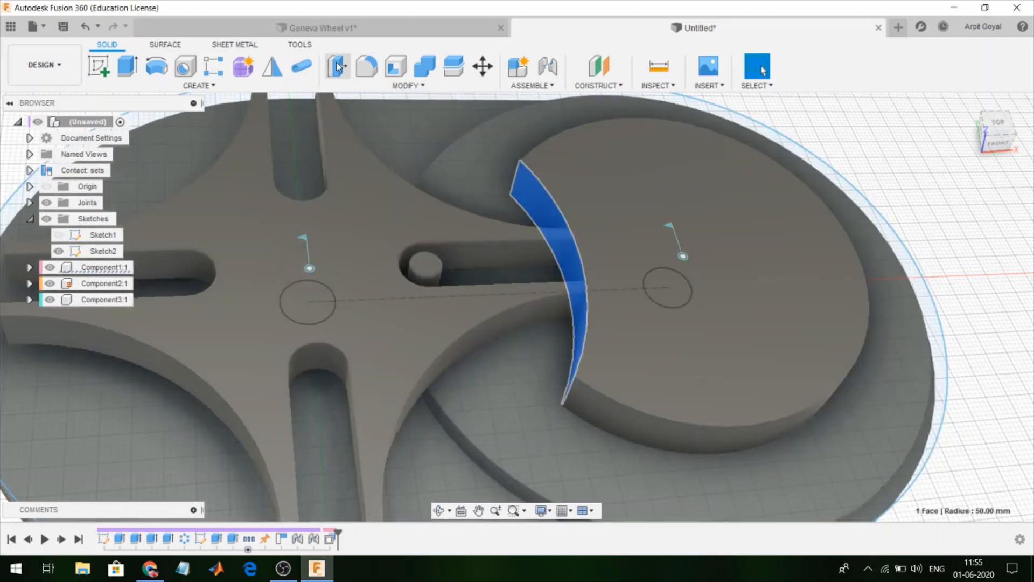
click(338, 67)
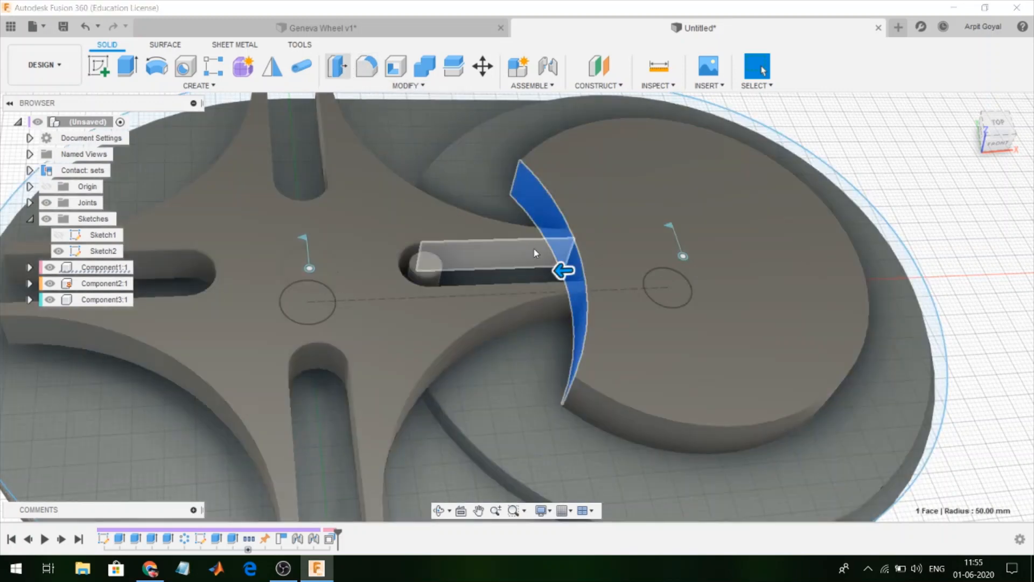
drag(565, 269, 595, 267)
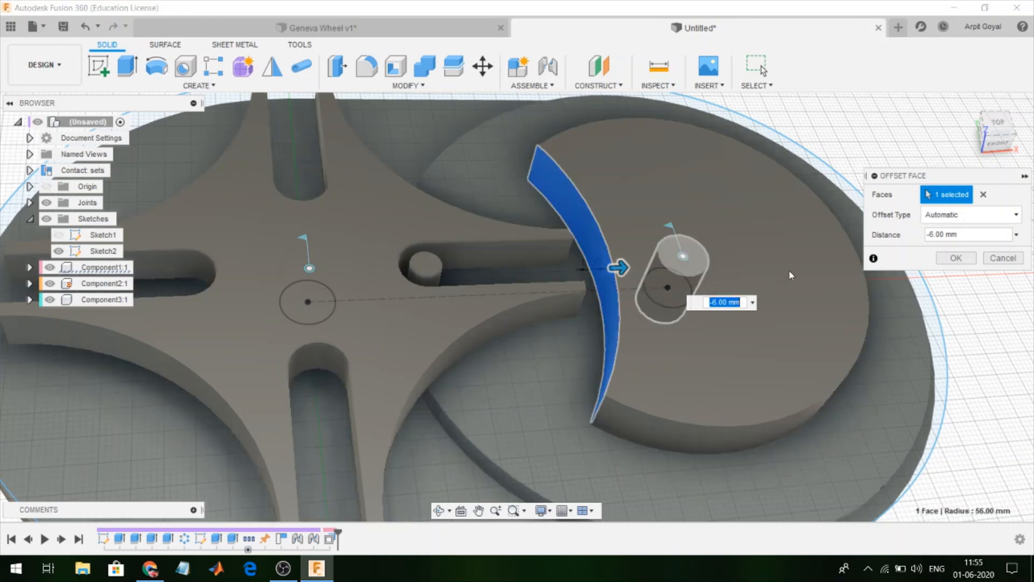
click(955, 258)
Turn the driver slightly by hand and animate the mechanism from its revolute joint Rev2 to check the motion.
scroll(845, 178, down, 3)
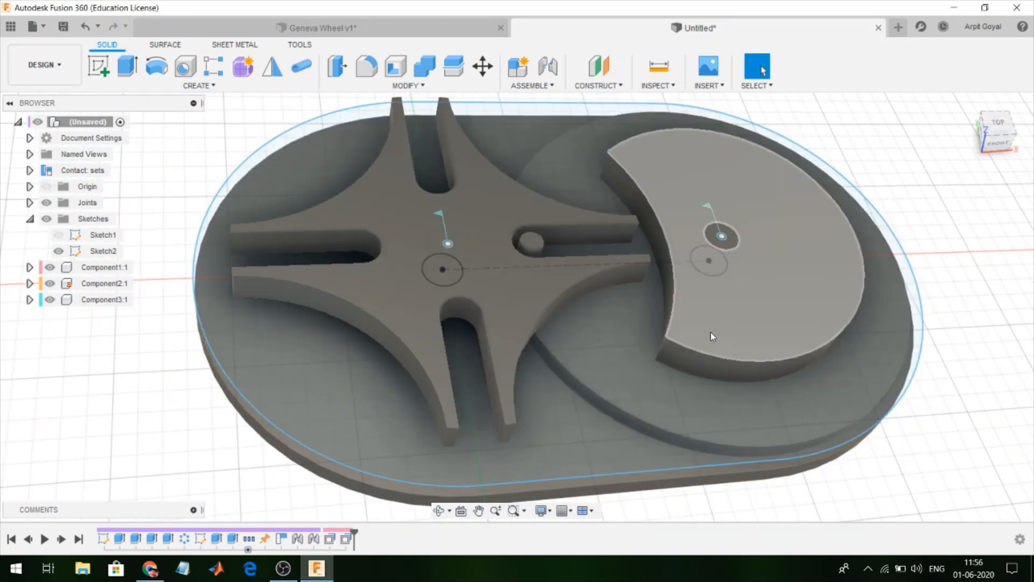
drag(710, 331, 539, 282)
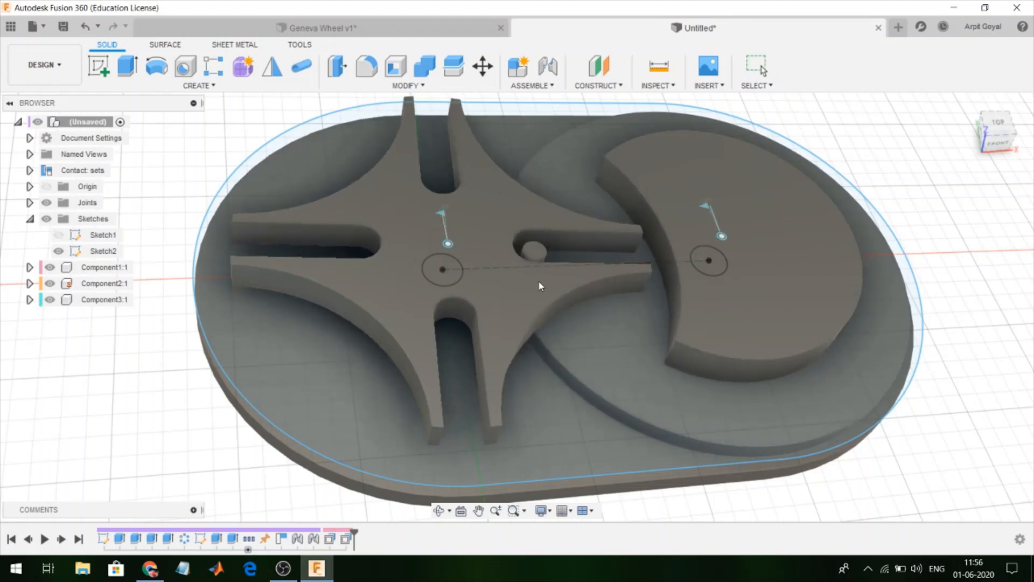
click(30, 203)
right_click(89, 237)
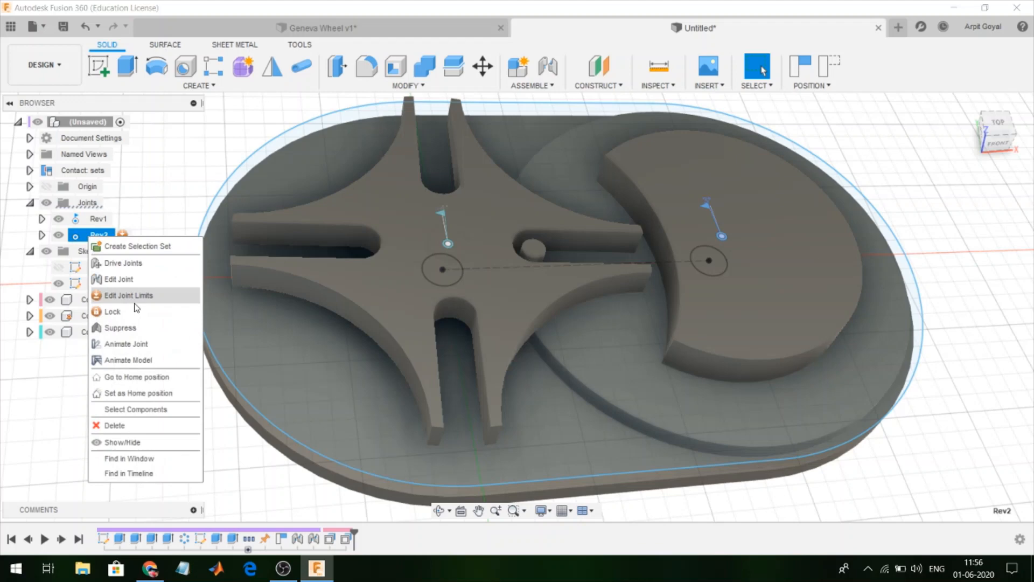
click(150, 342)
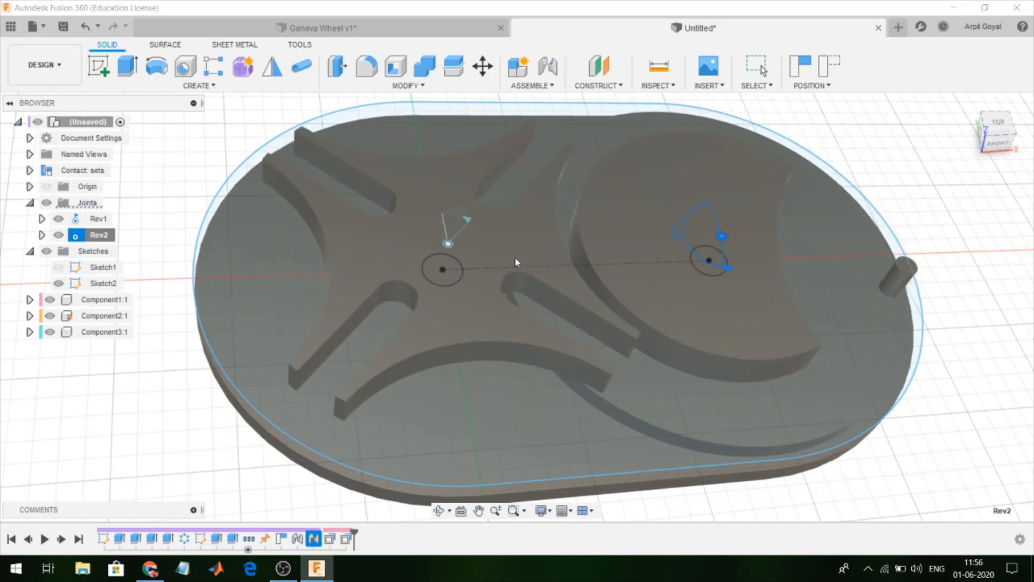
key(Escape)
Edit the first face offset on the driver's raised crescent, reducing the inward distance of its outer curved face.
click(329, 538)
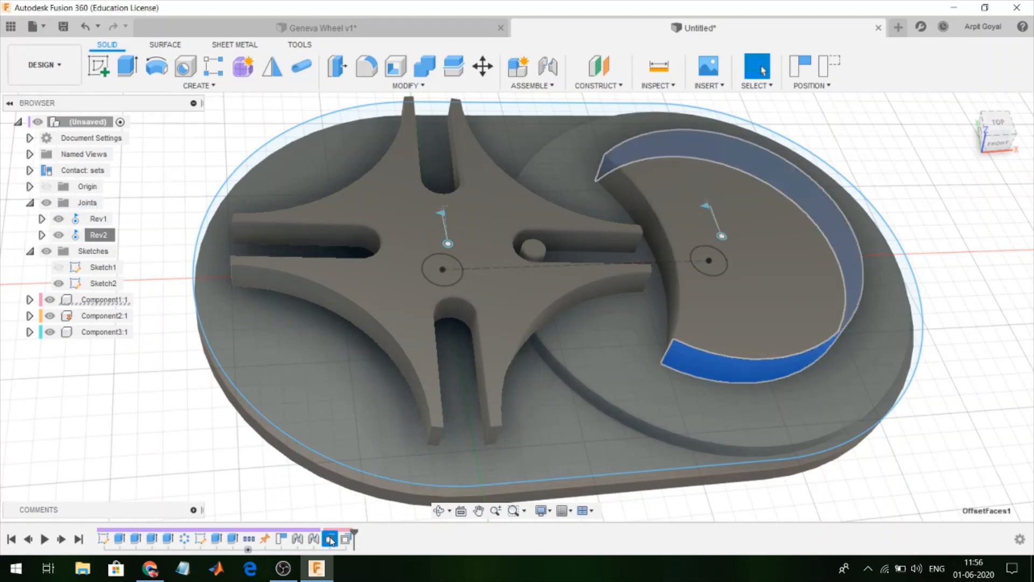
right_click(330, 541)
click(365, 415)
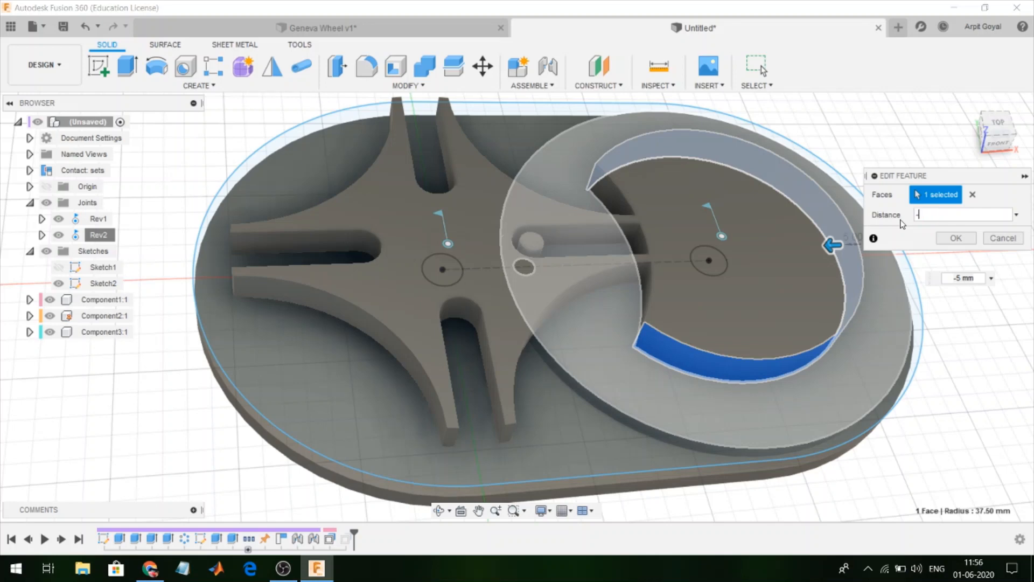
click(956, 238)
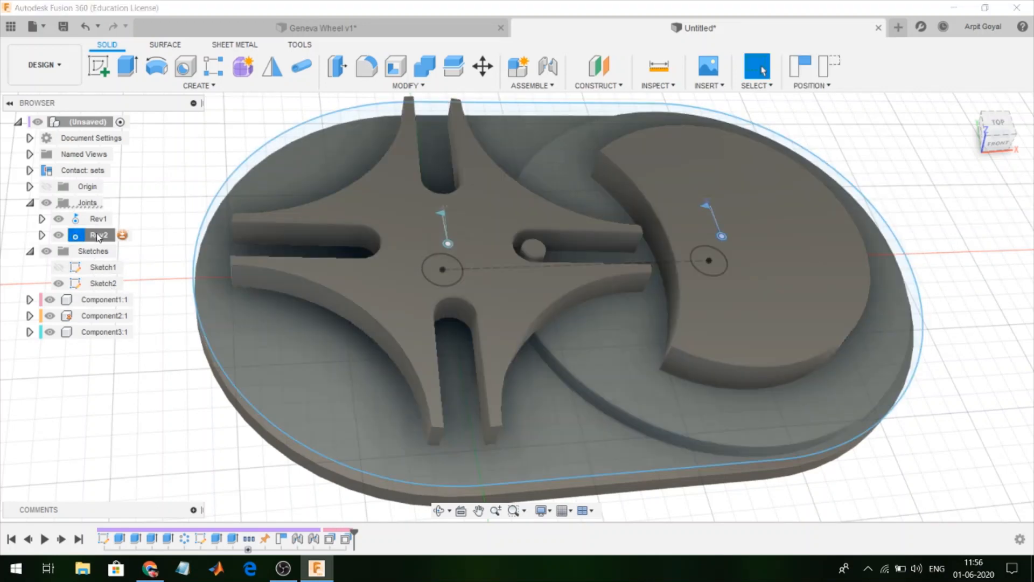
Animate the whole model from the driver's joint Rev2 to recheck the motion with the edited crescent.
right_click(97, 236)
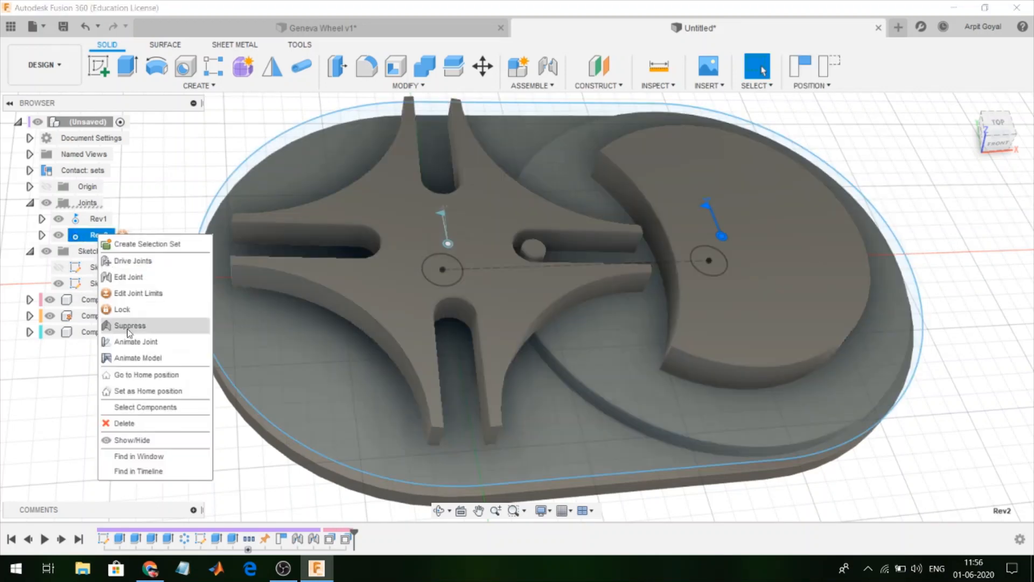
click(145, 364)
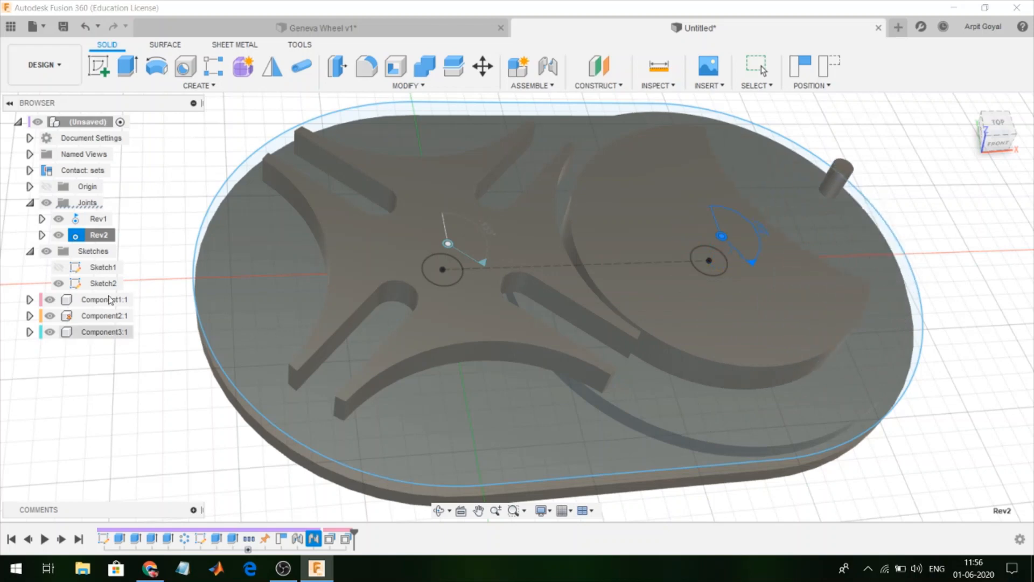
key(Escape)
scroll(173, 207, down, 3)
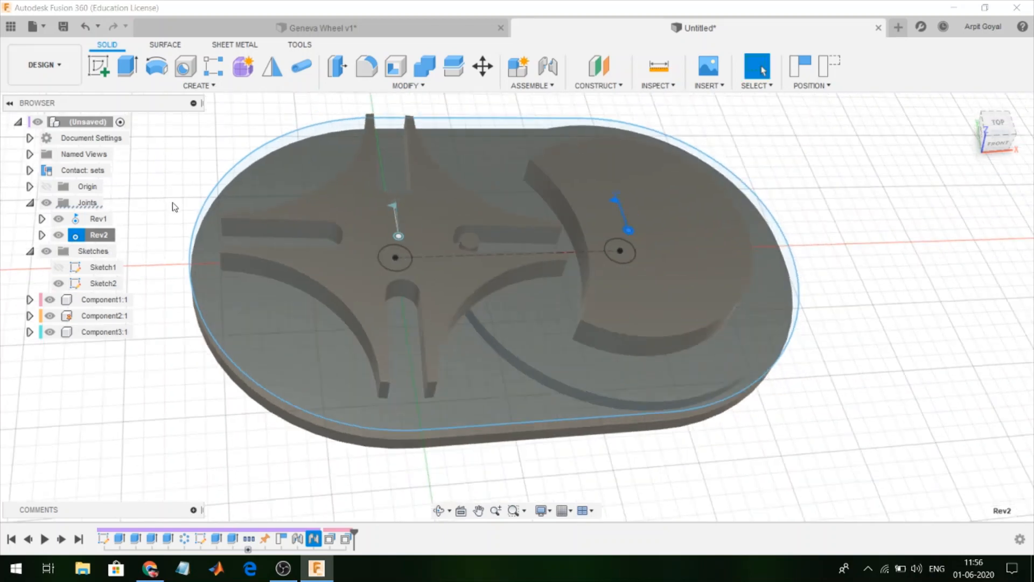
Start the Appearance command and hide Sketch2 and all joint markers for a clean view of the assembly.
key(a)
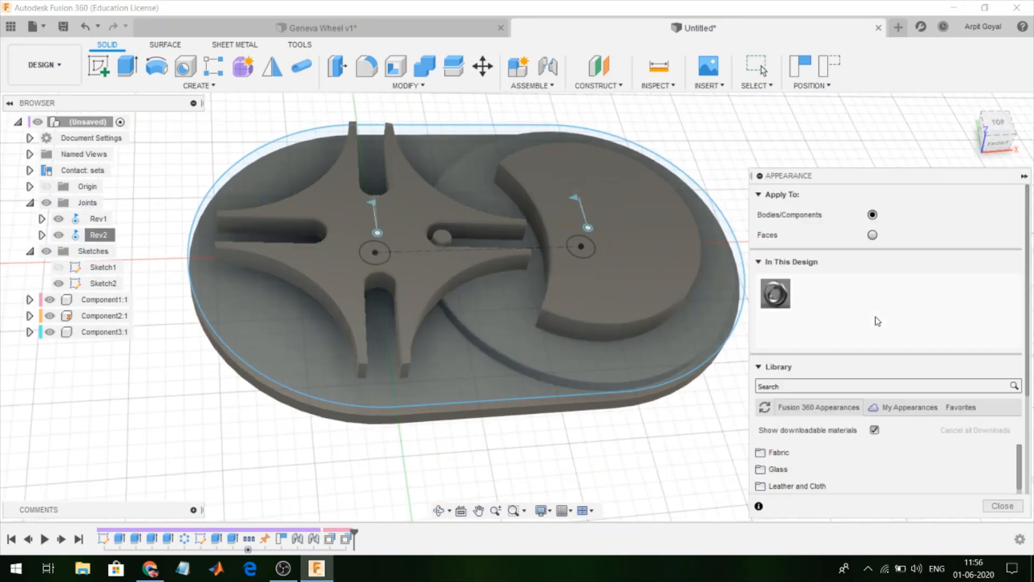
click(58, 283)
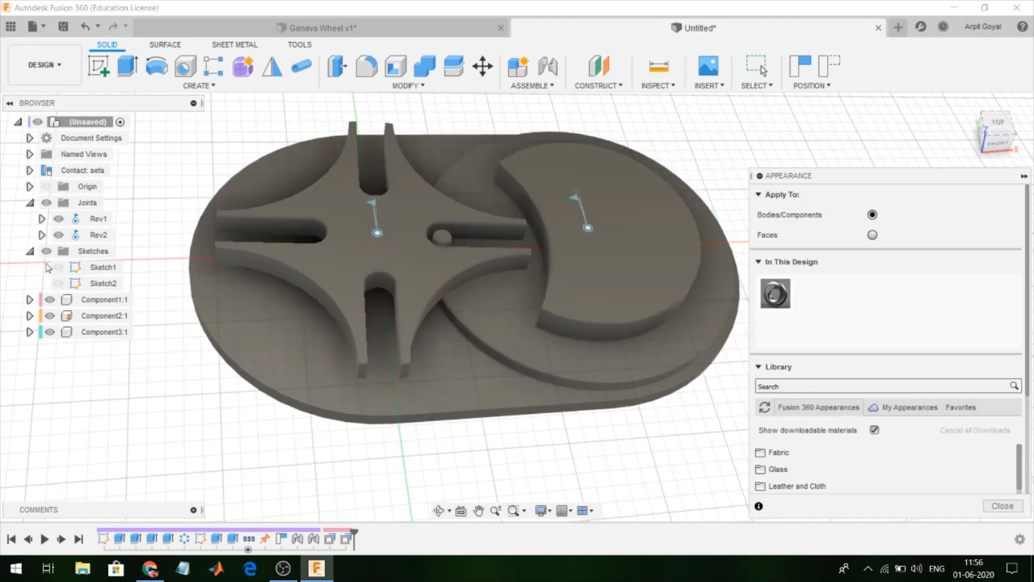
click(30, 252)
click(30, 202)
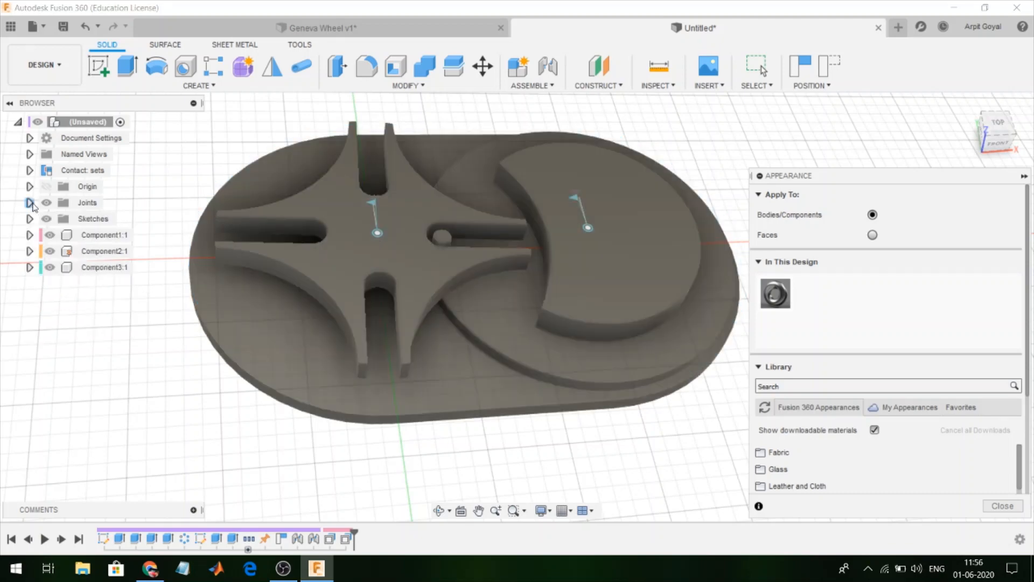
click(46, 202)
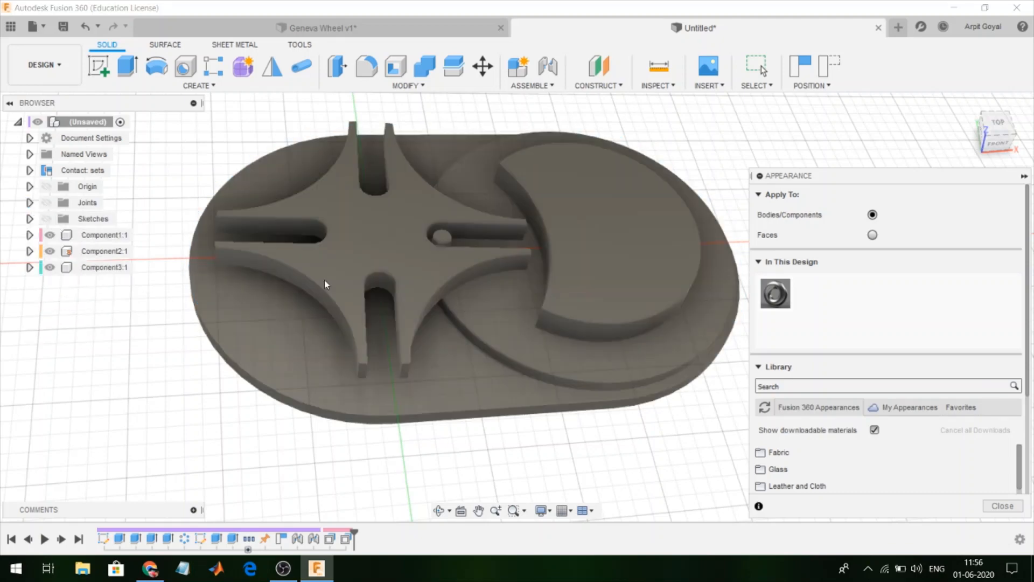
Apply Paint - Enamel Glossy (Red) to the driver and review its appearance settings without changing them.
scroll(876, 332, down, 10)
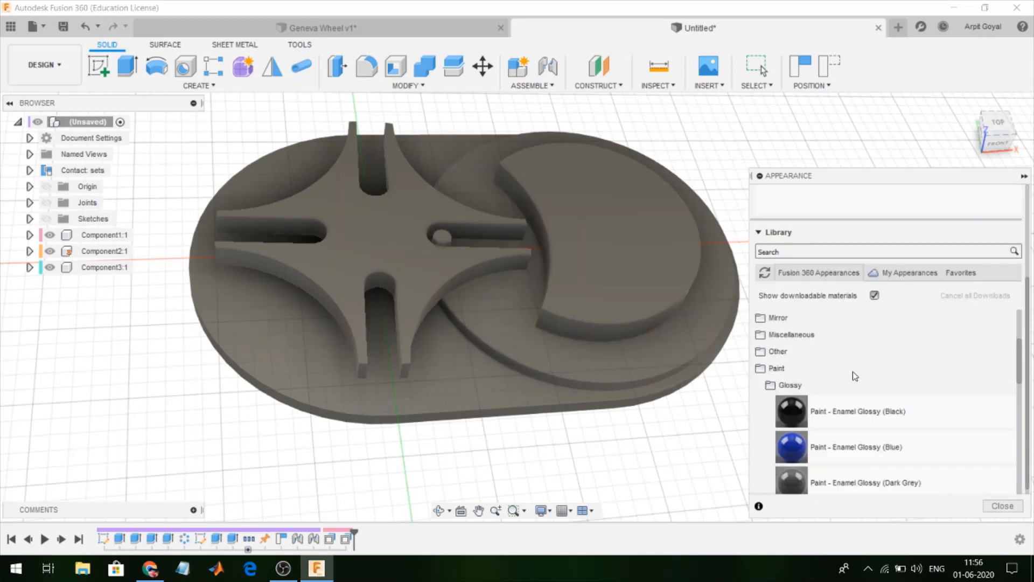
scroll(839, 394, up, 2)
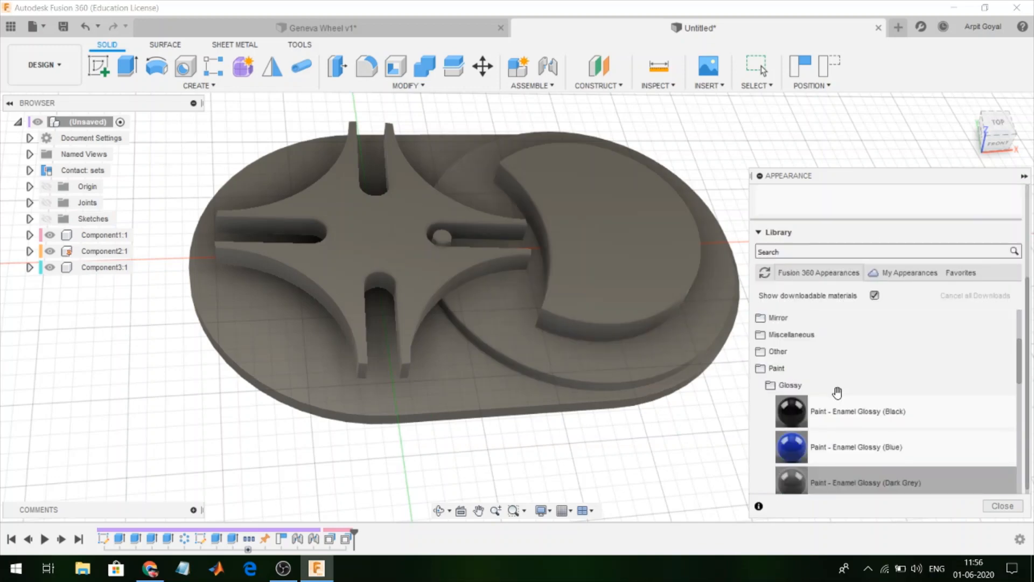
scroll(829, 397, down, 6)
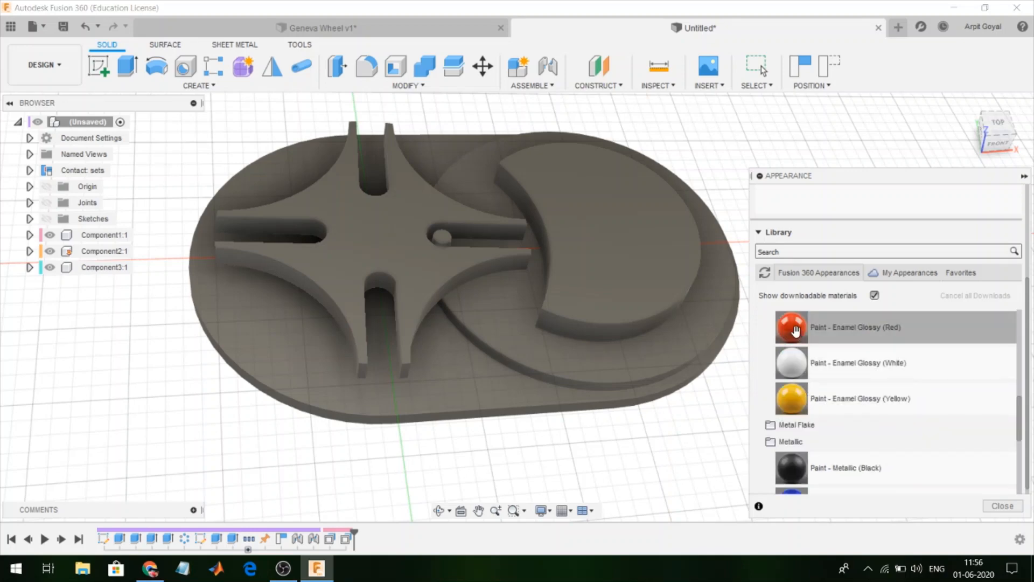
drag(796, 330, 684, 260)
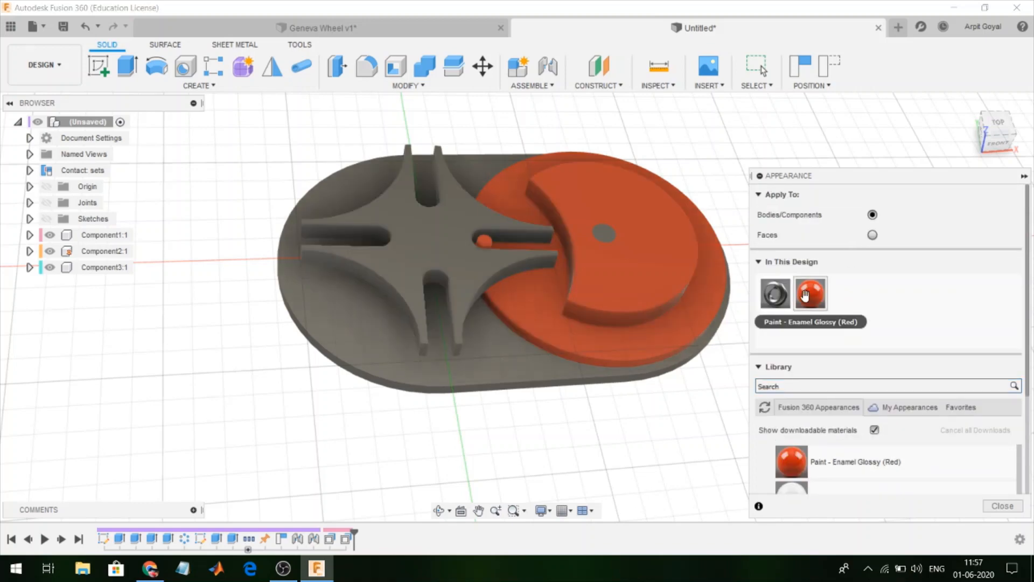
right_click(810, 297)
click(815, 304)
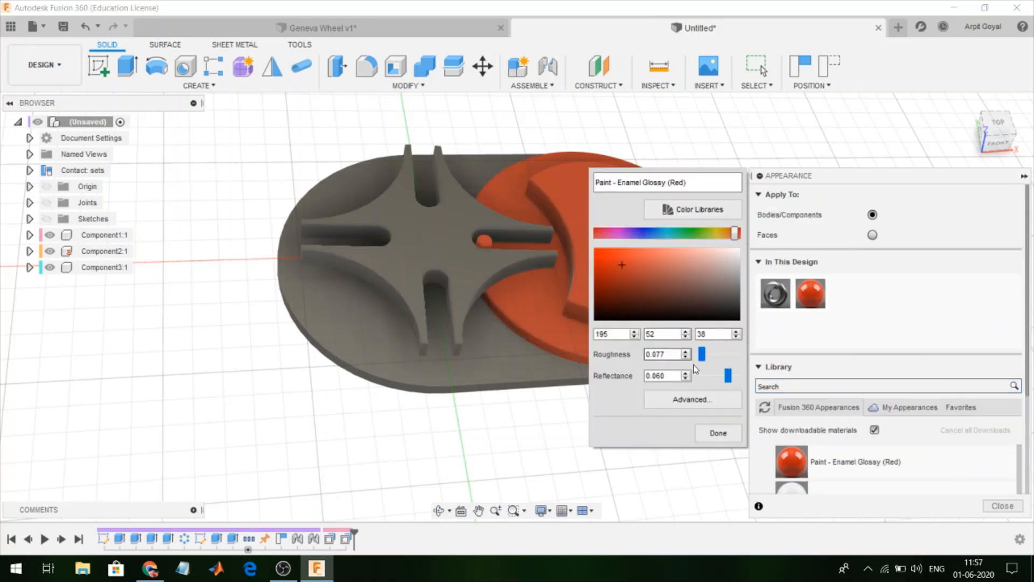
click(718, 433)
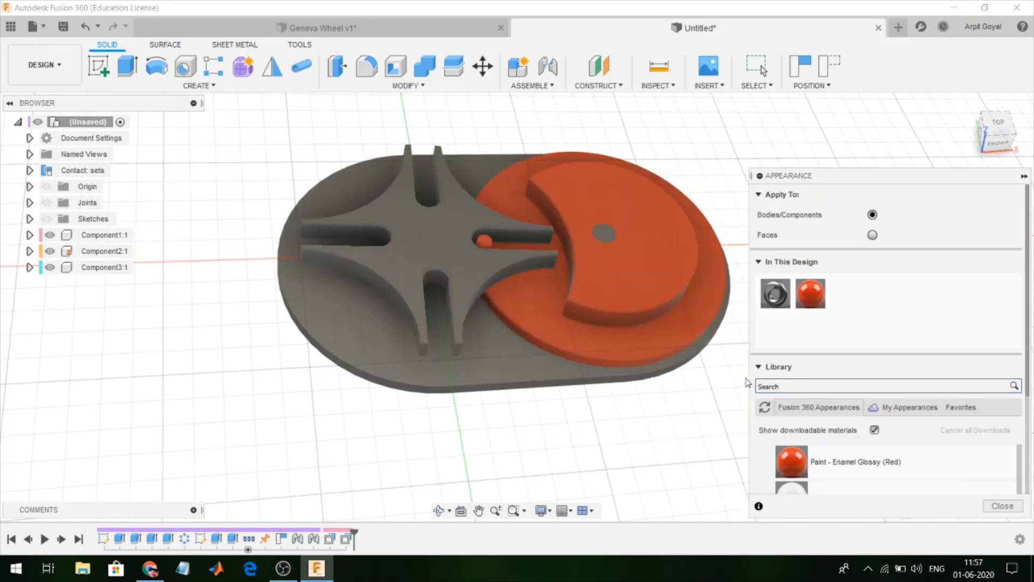
Apply Paint - Metallic (Yellow) to the slotted wheel and Paint - Metallic (Blue) to the base plate.
scroll(878, 398, down, 5)
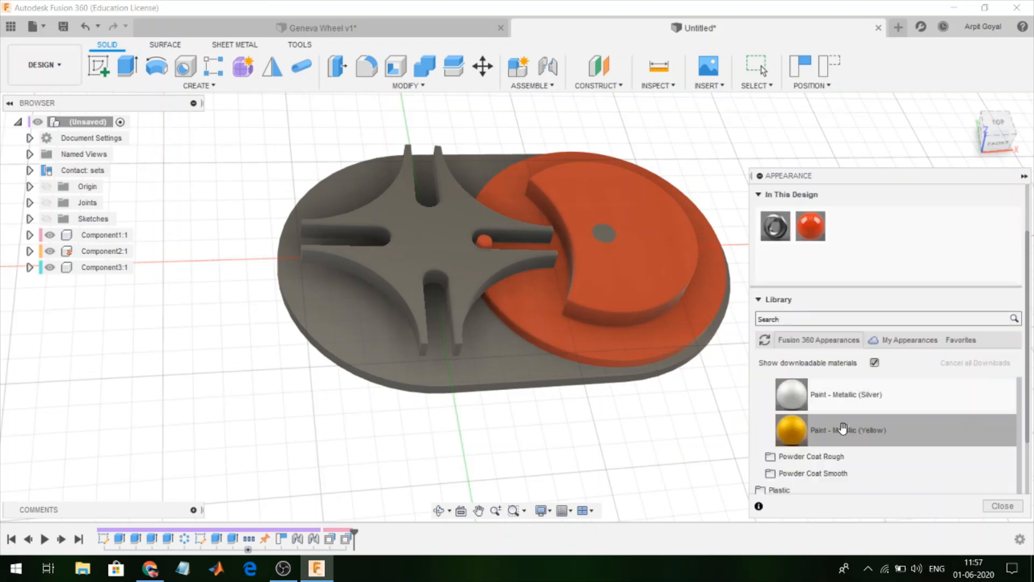
mouse_move(840, 429)
mouse_down()
mouse_move(696, 410)
mouse_move(477, 265)
mouse_move(443, 262)
mouse_up()
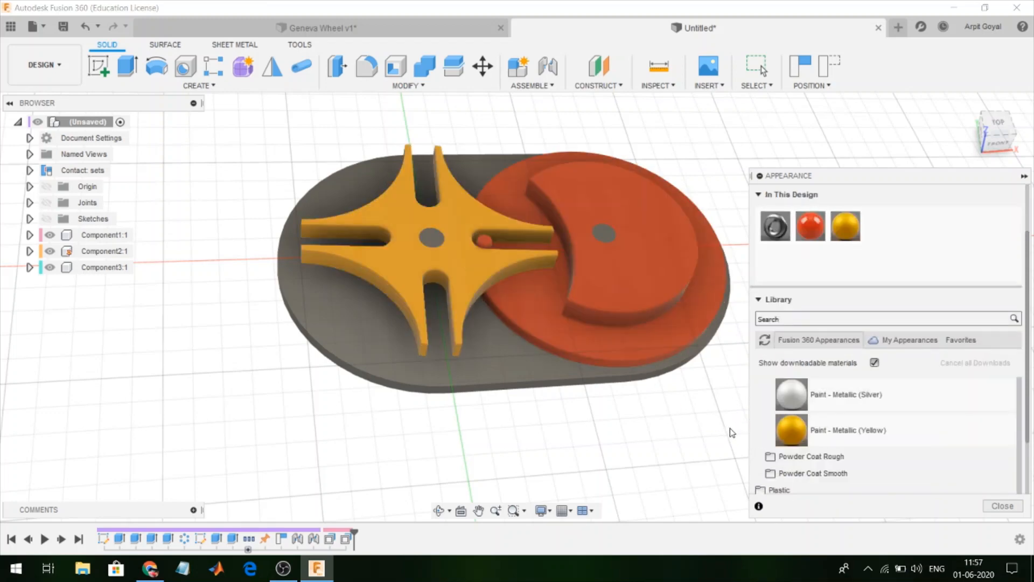
mouse_move(791, 395)
mouse_down()
mouse_move(530, 371)
mouse_move(774, 396)
mouse_up()
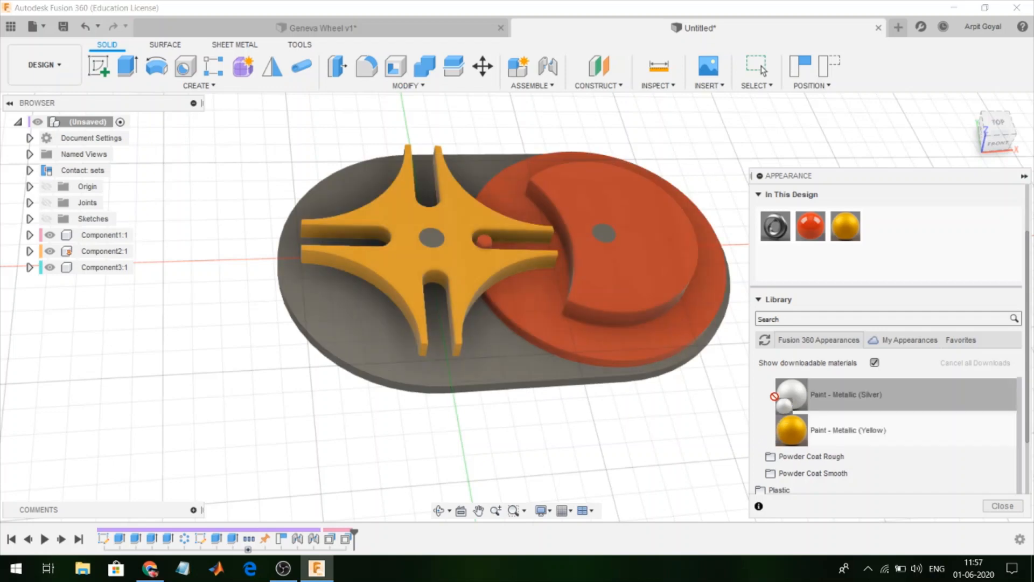
scroll(790, 394, up, 4)
scroll(808, 427, down, 2)
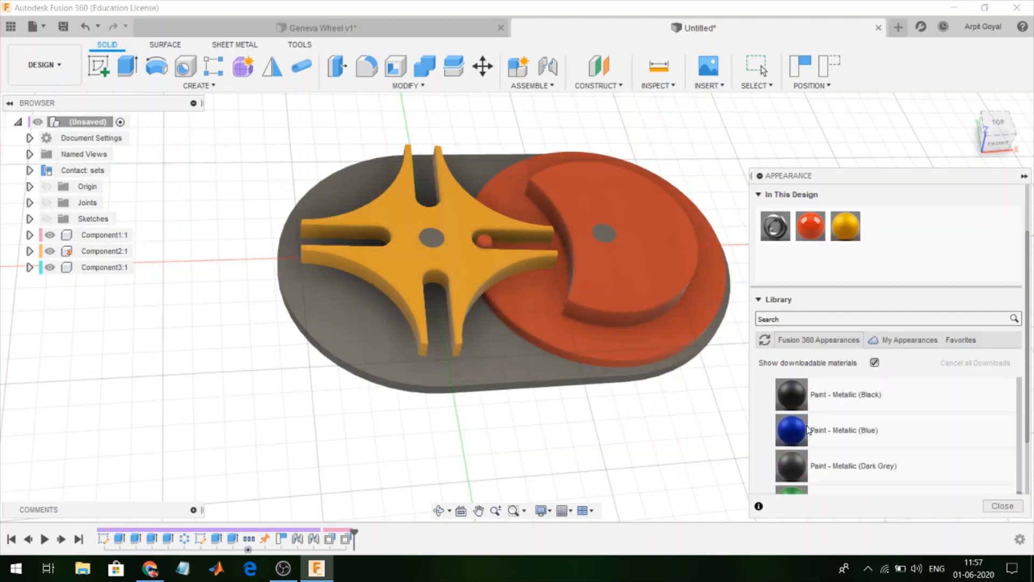
mouse_move(799, 435)
mouse_down()
mouse_move(547, 358)
mouse_move(509, 363)
mouse_up()
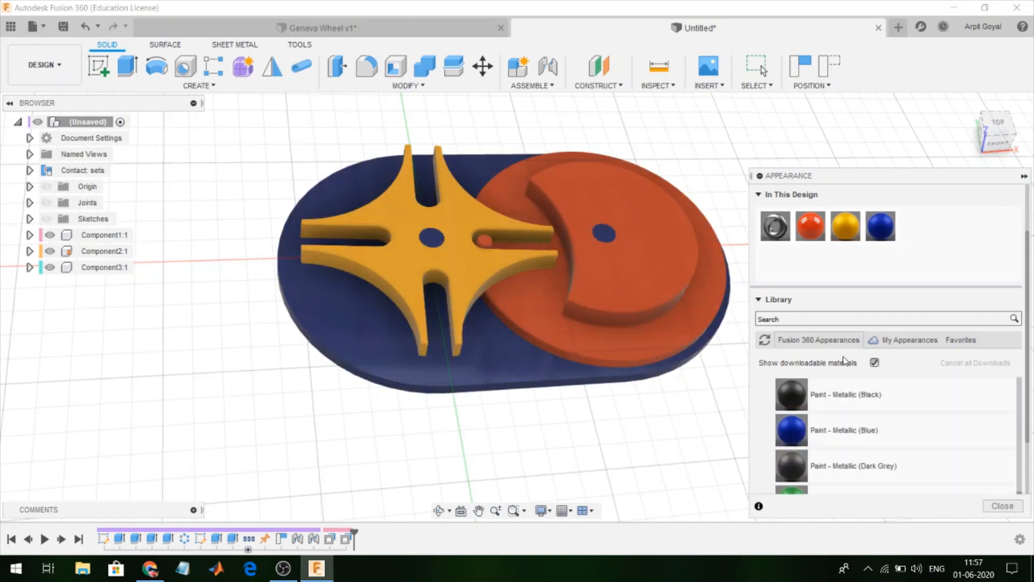
click(1002, 507)
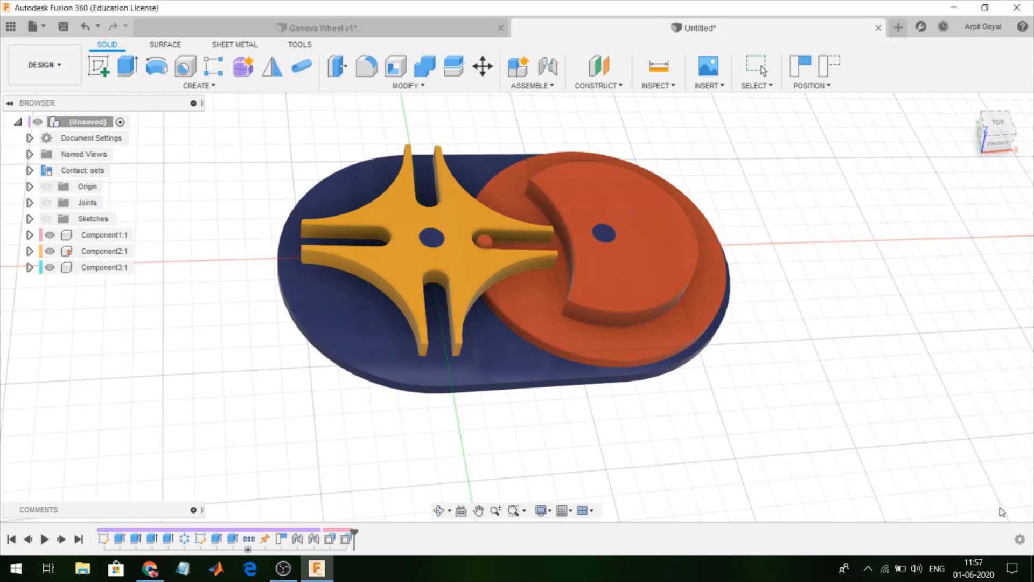
Revert the moved components' positions and animate the model from joint Rev2, viewing it from the top and the top-front edge.
click(821, 60)
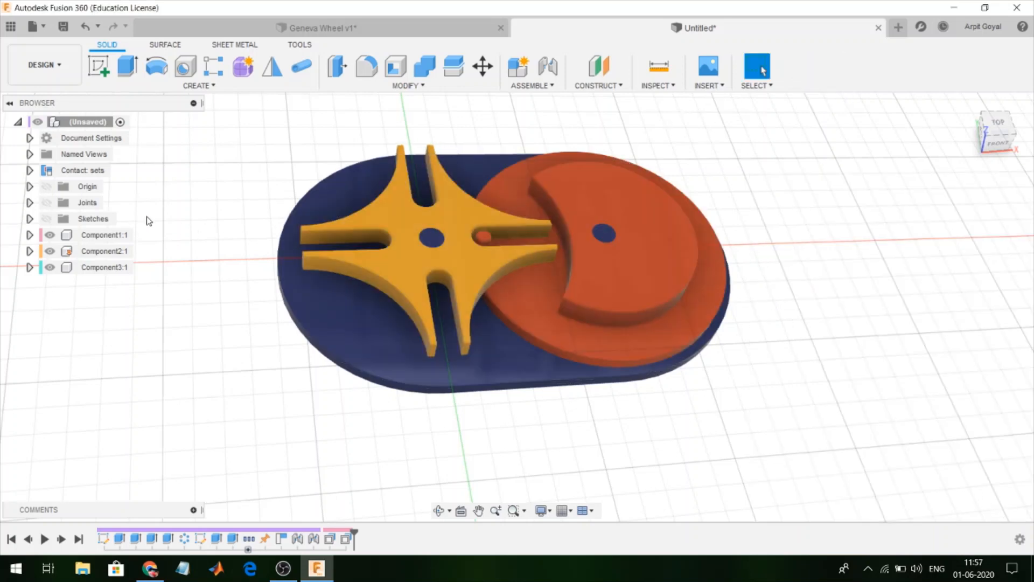
click(30, 202)
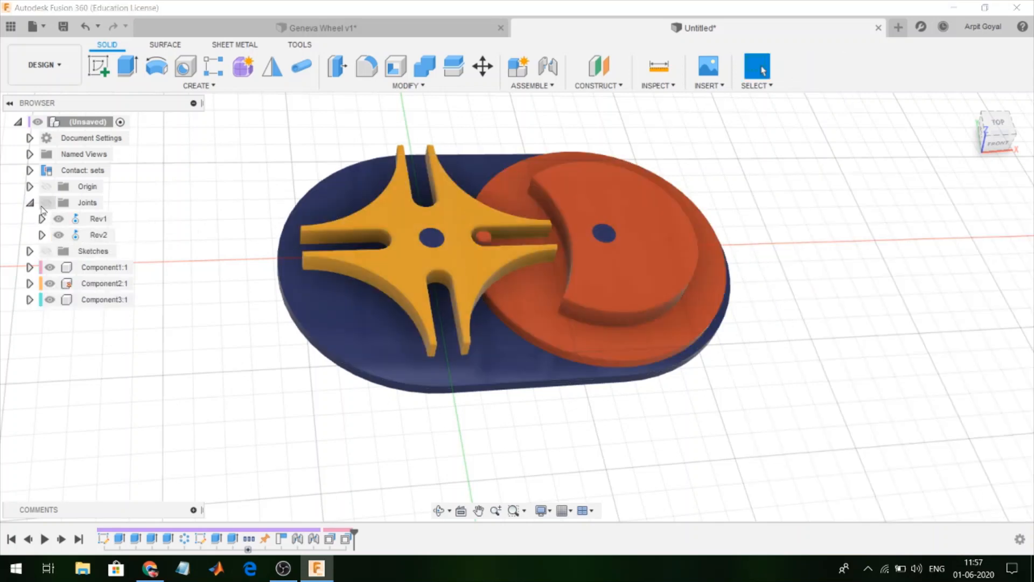
right_click(89, 236)
click(154, 362)
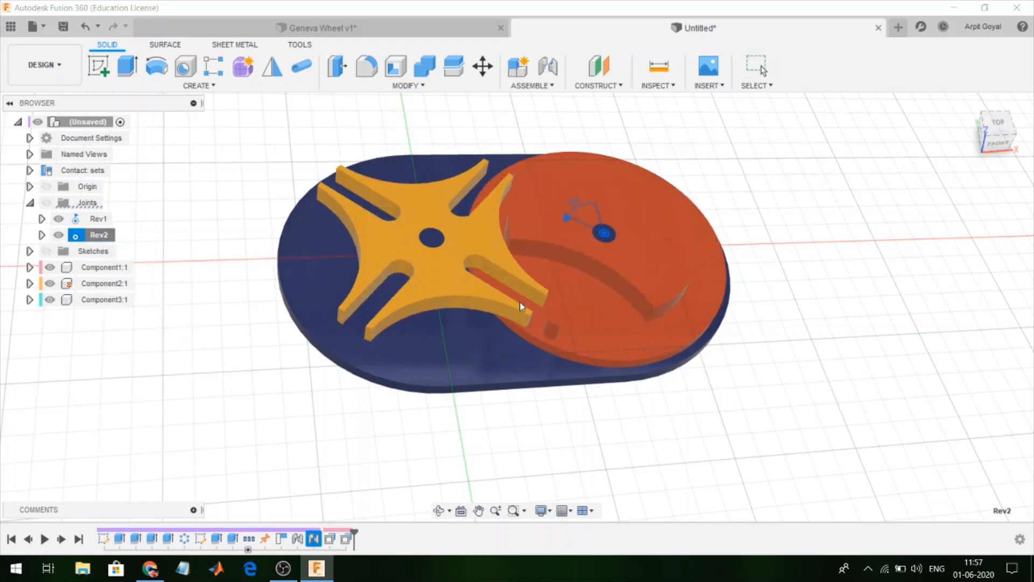
click(996, 129)
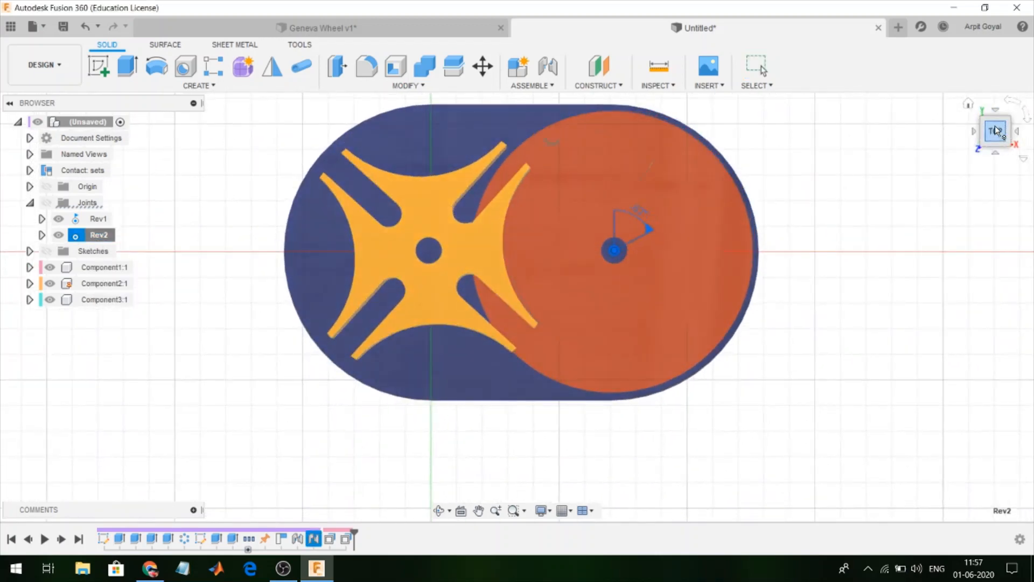
click(995, 143)
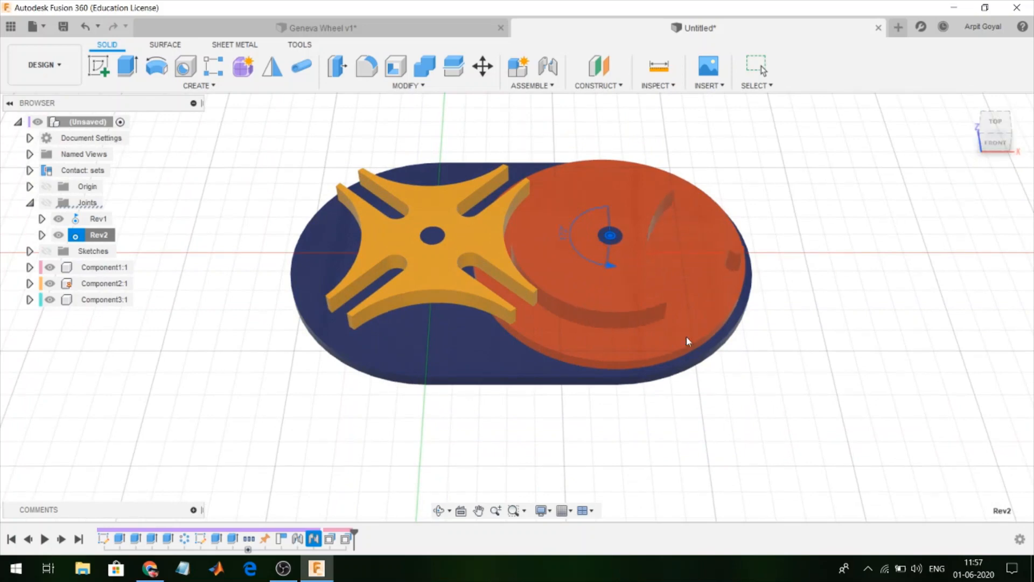